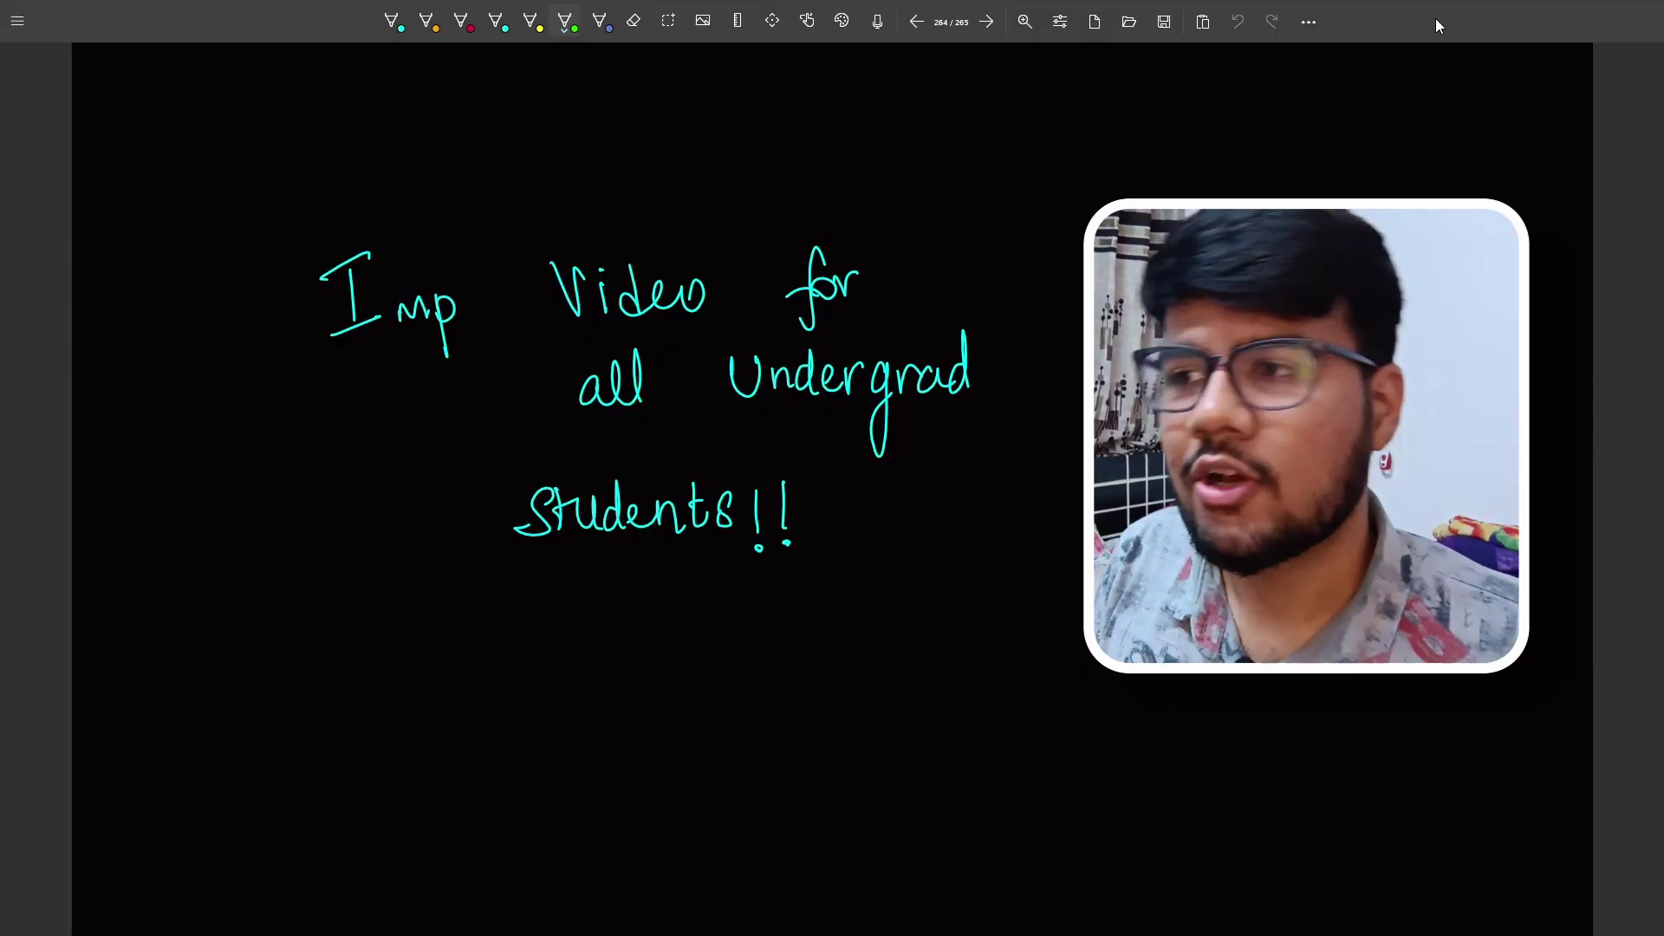
# Switch from the annotation app to the browser showing the Generative AI Studio course page
pyautogui.click(978, 25)
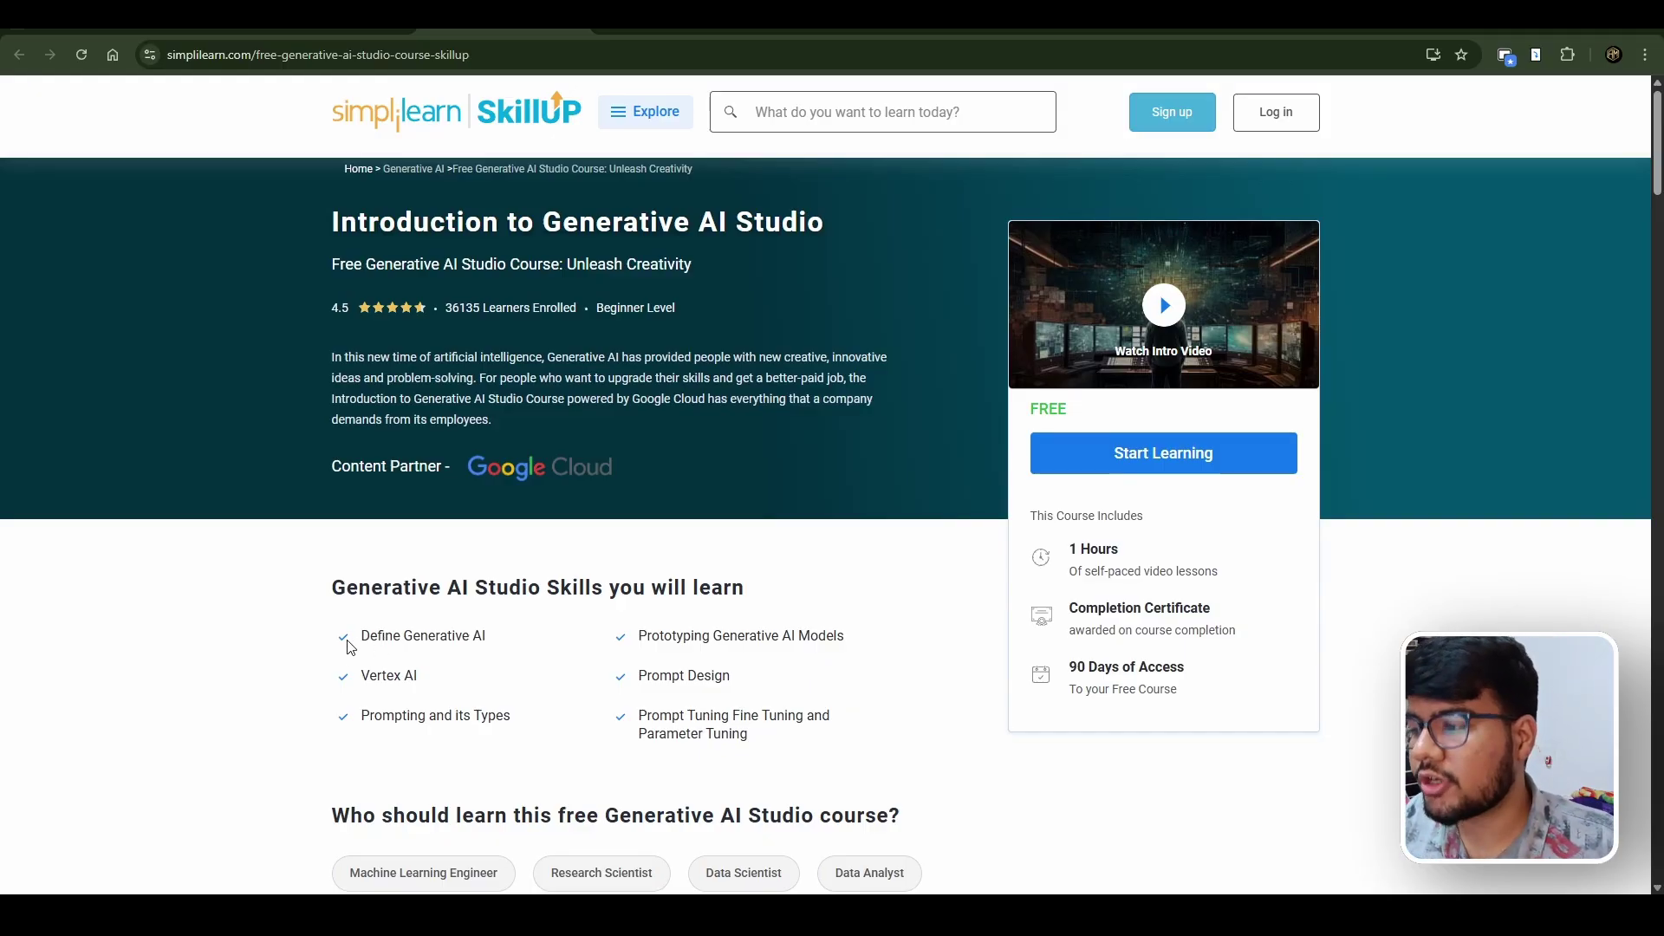
pyautogui.moveTo(353, 635); pyautogui.dragTo(493, 635)
pyautogui.click(500, 636)
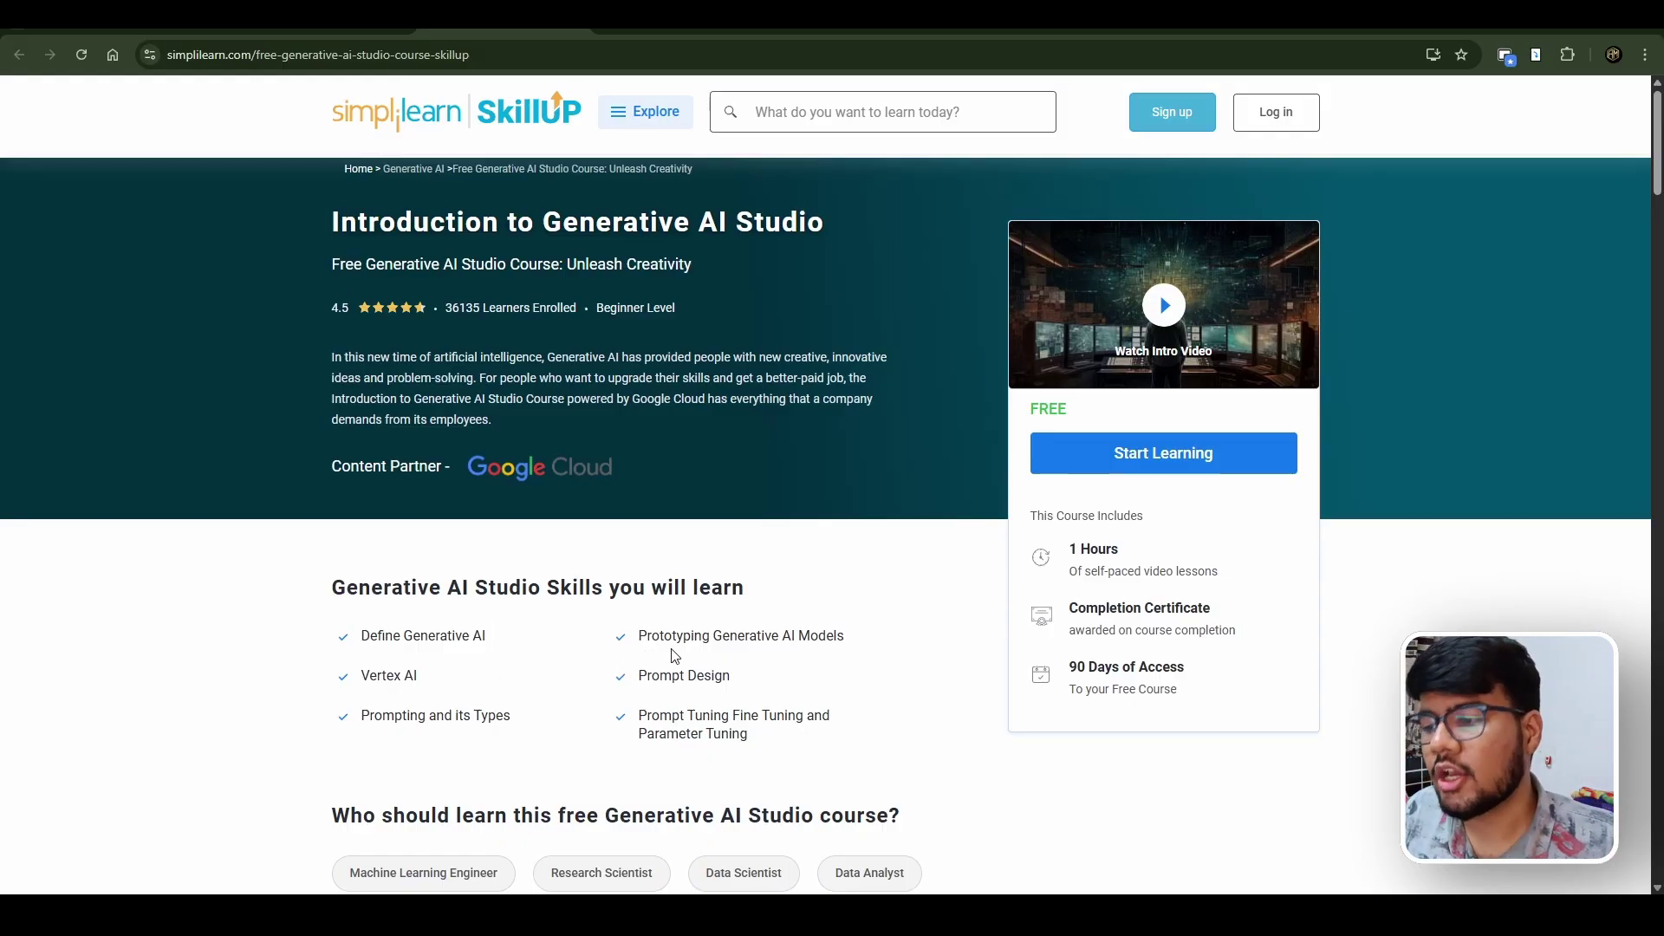
pyautogui.moveTo(366, 717); pyautogui.dragTo(507, 716)
pyautogui.click(605, 734)
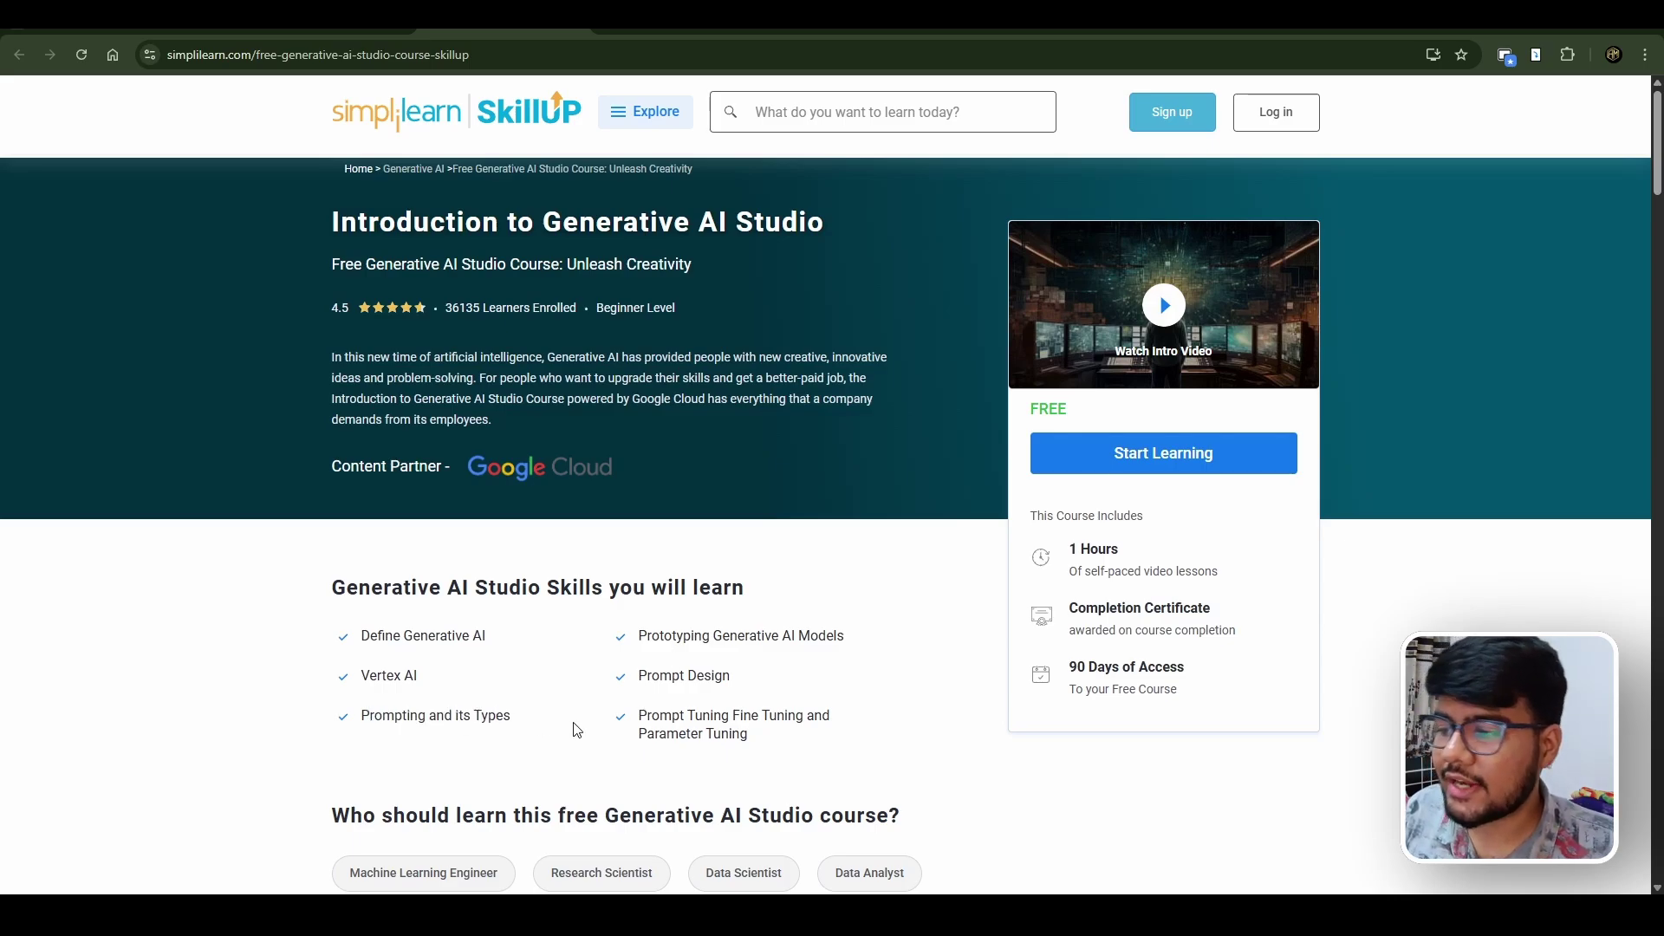
pyautogui.moveTo(731, 715); pyautogui.dragTo(756, 717)
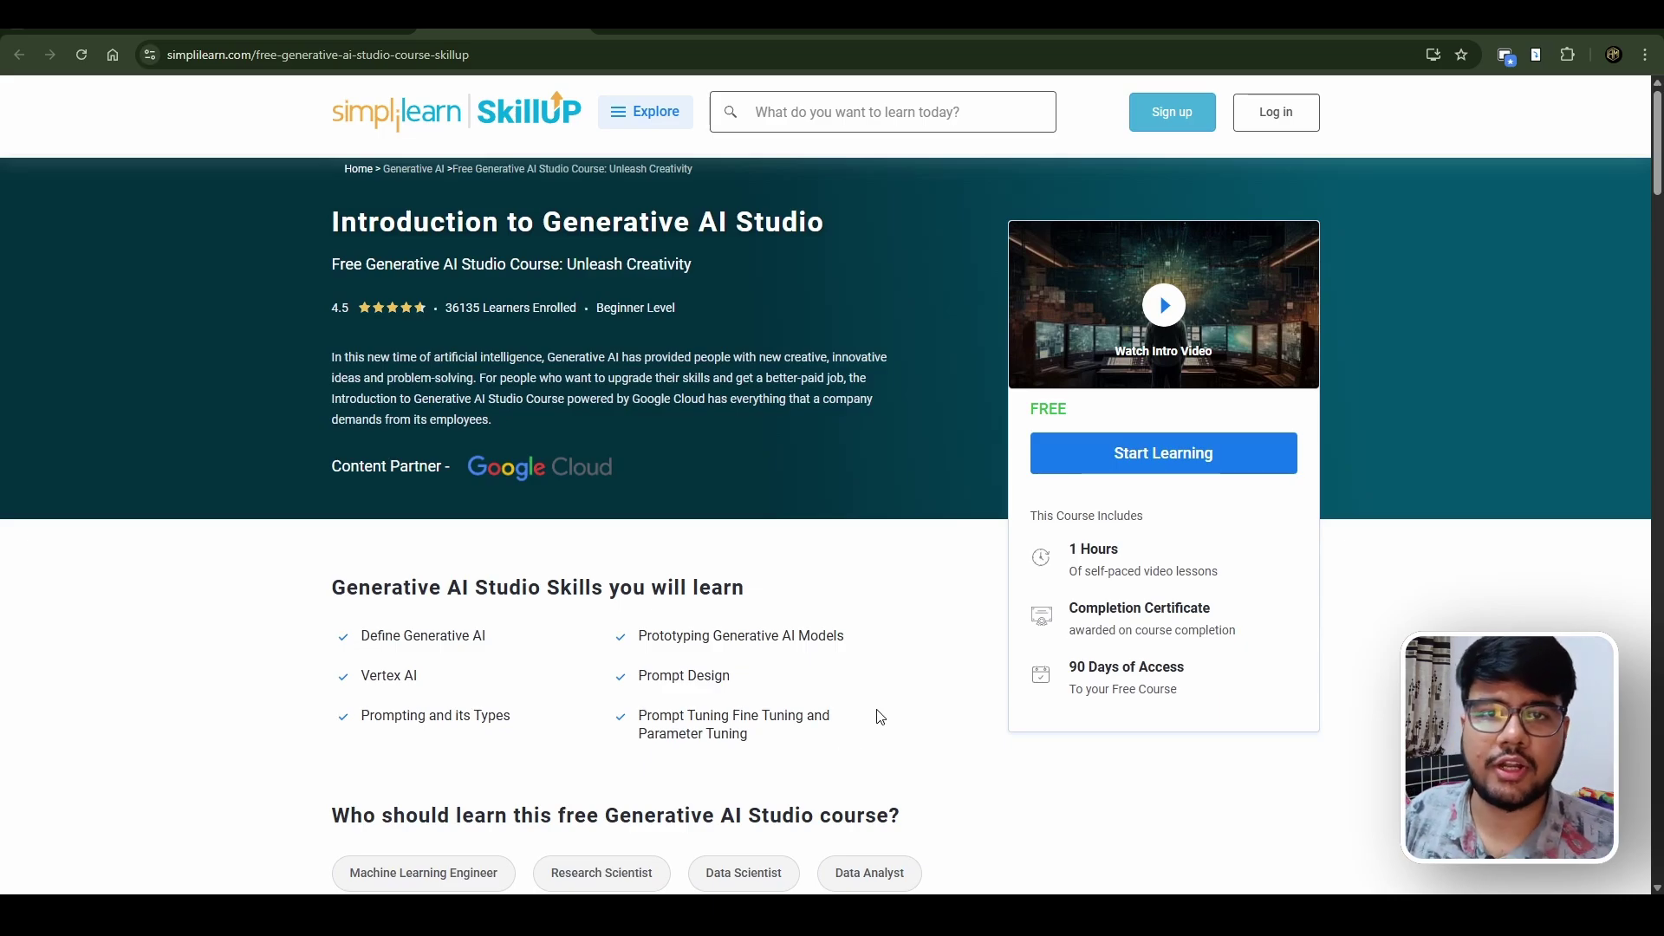
pyautogui.scroll(-3, 876, 717)
pyautogui.scroll(-2, 877, 716)
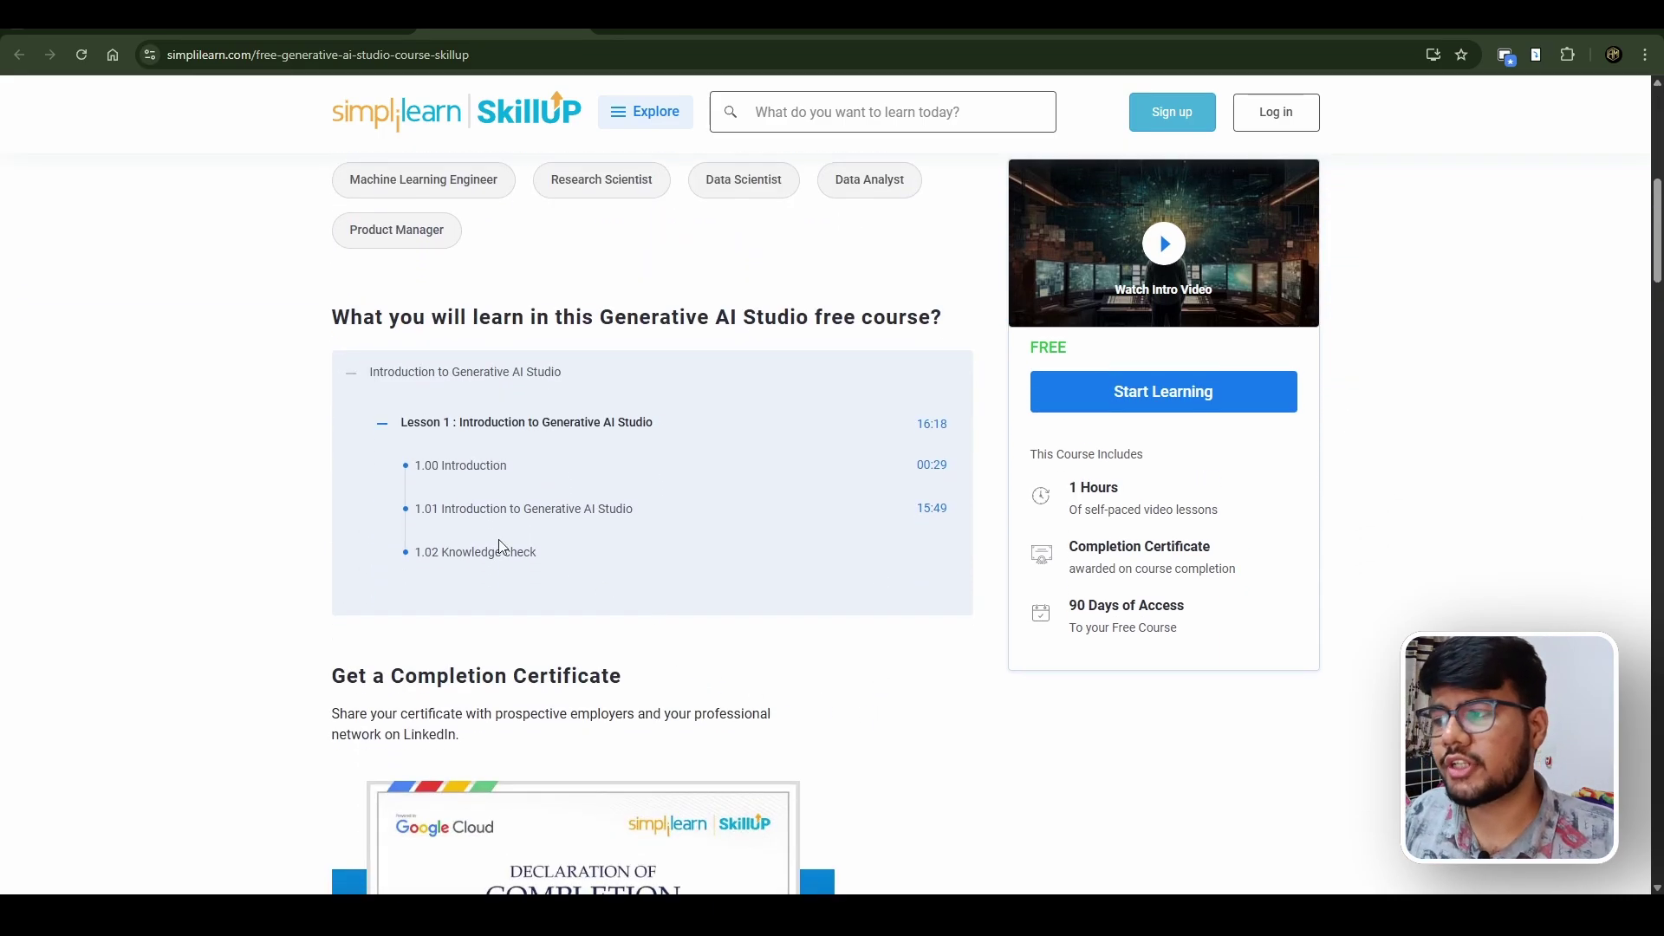
pyautogui.scroll(-5, 586, 646)
pyautogui.scroll(2, 592, 641)
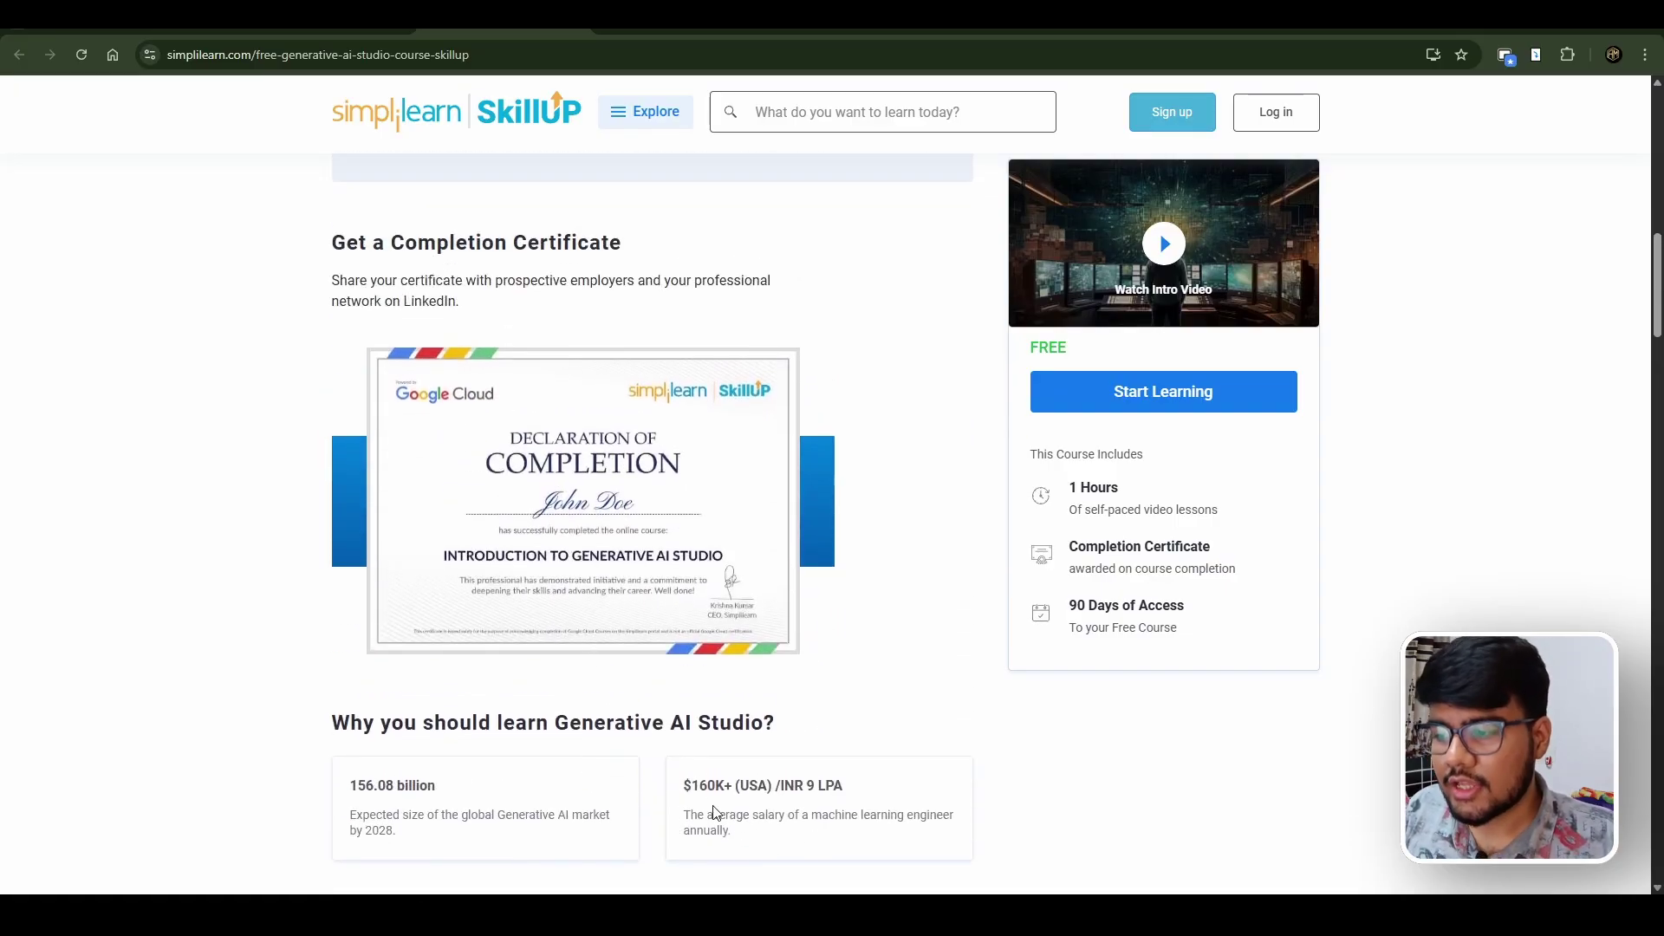
pyautogui.moveTo(692, 780); pyautogui.dragTo(807, 786)
pyautogui.scroll(-1, 788, 642)
# Clear the highlights on the salary and 9 LPA figures while reviewing the market-size section
pyautogui.click(798, 633)
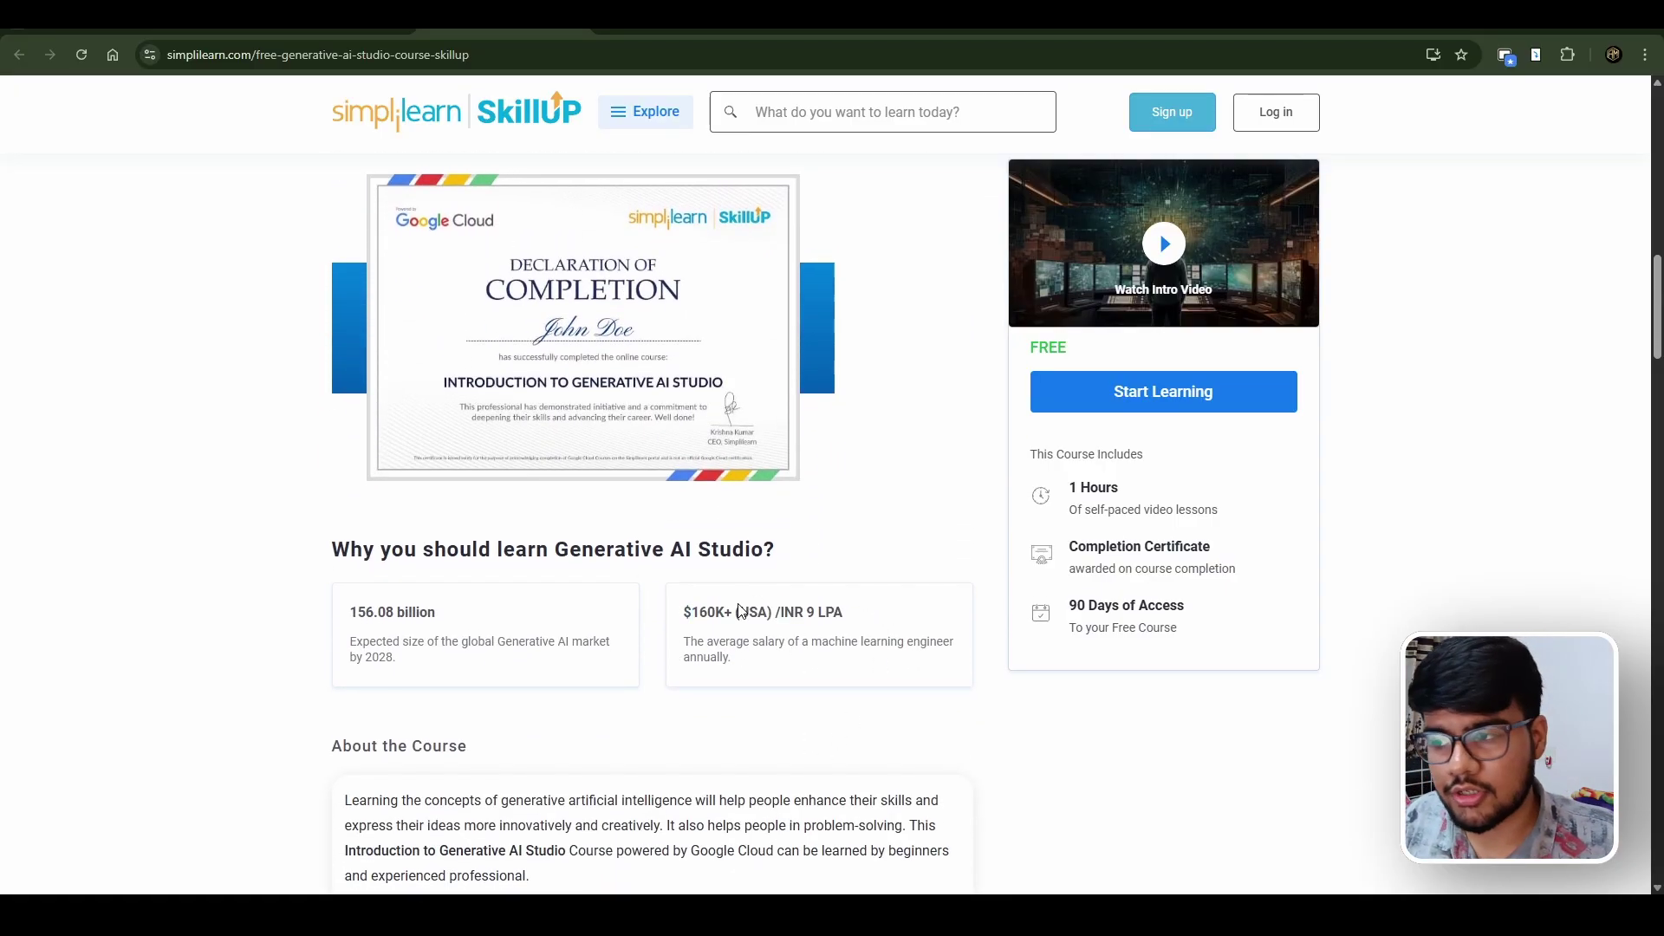
pyautogui.click(845, 609)
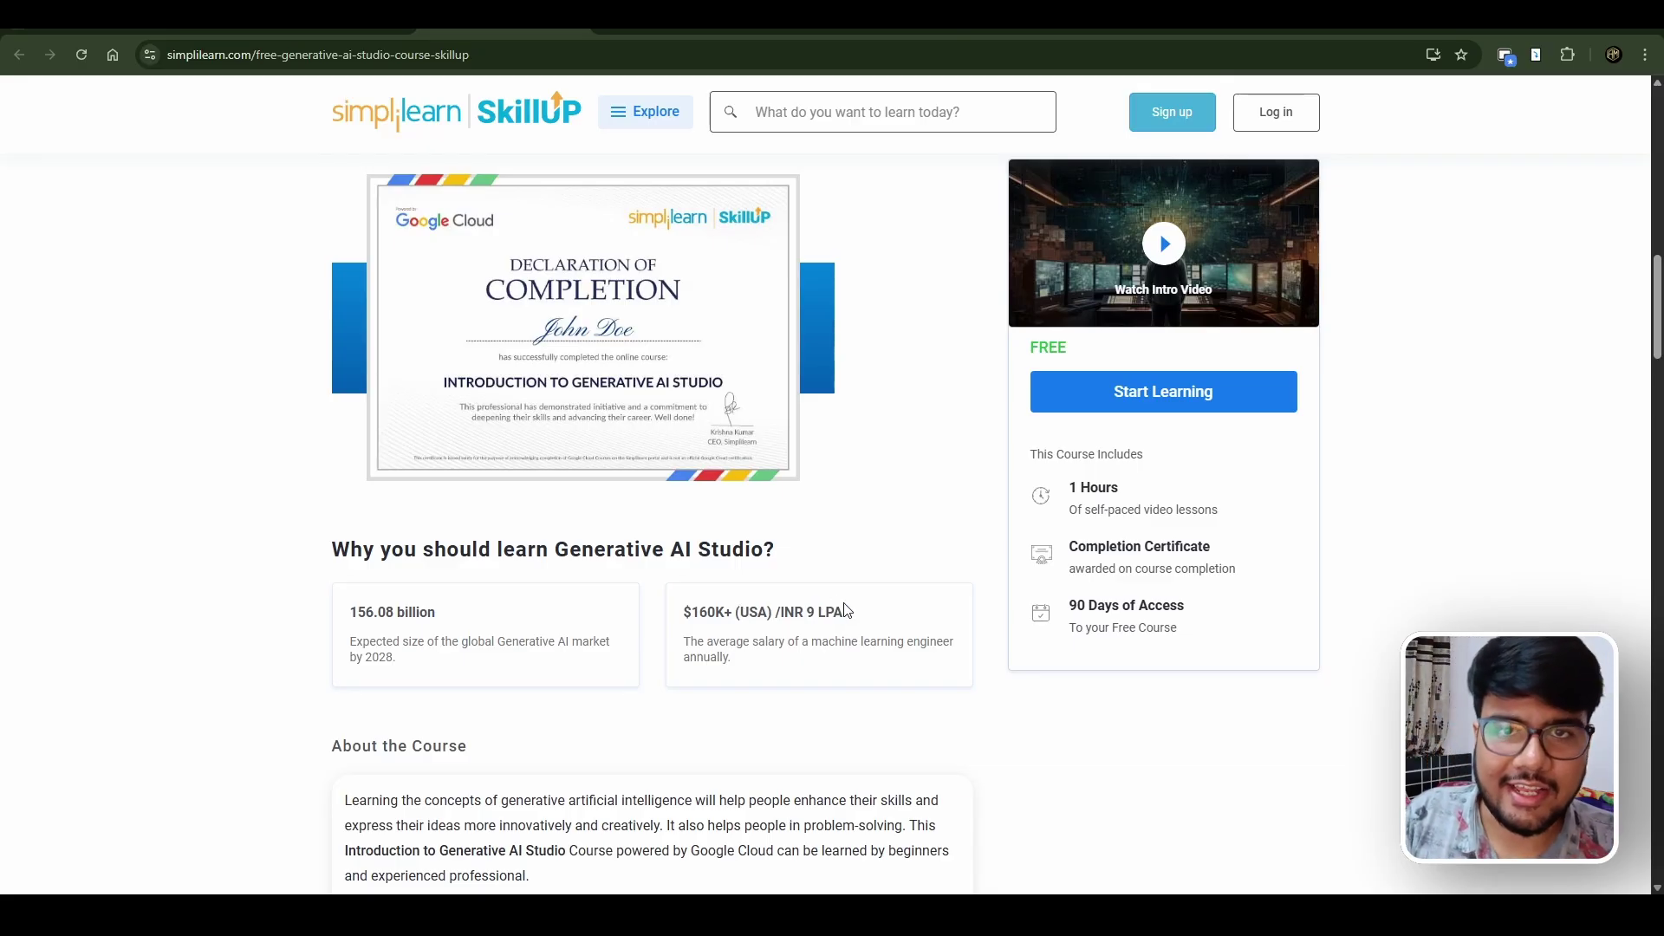
pyautogui.scroll(1, 845, 610)
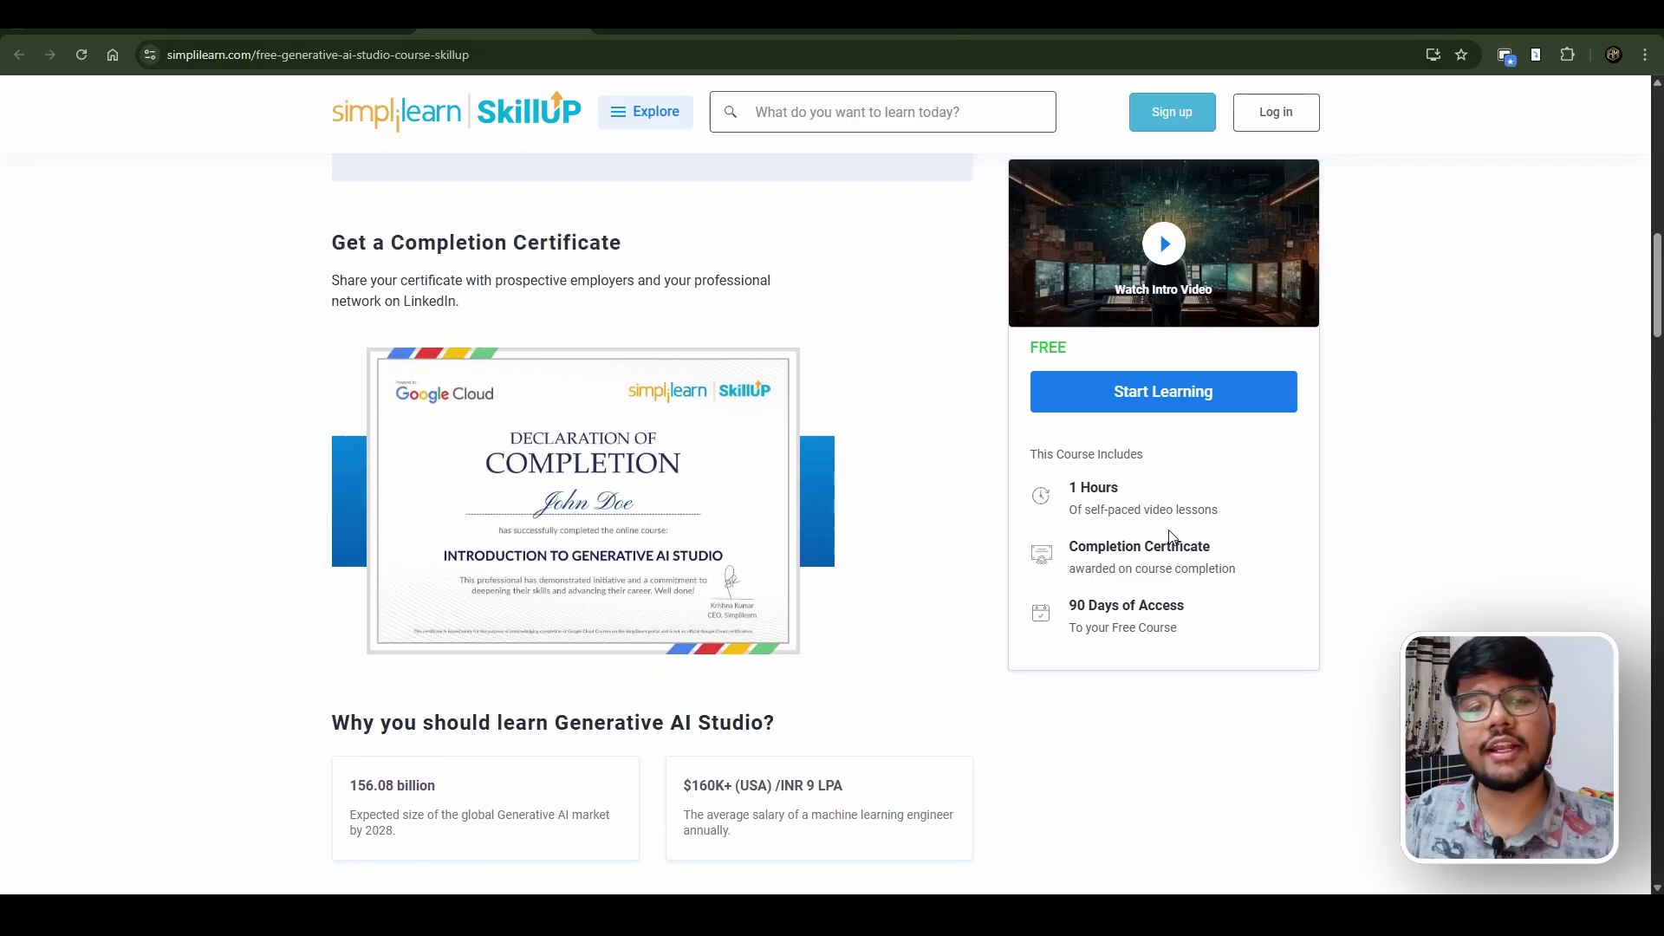
pyautogui.scroll(-1, 980, 567)
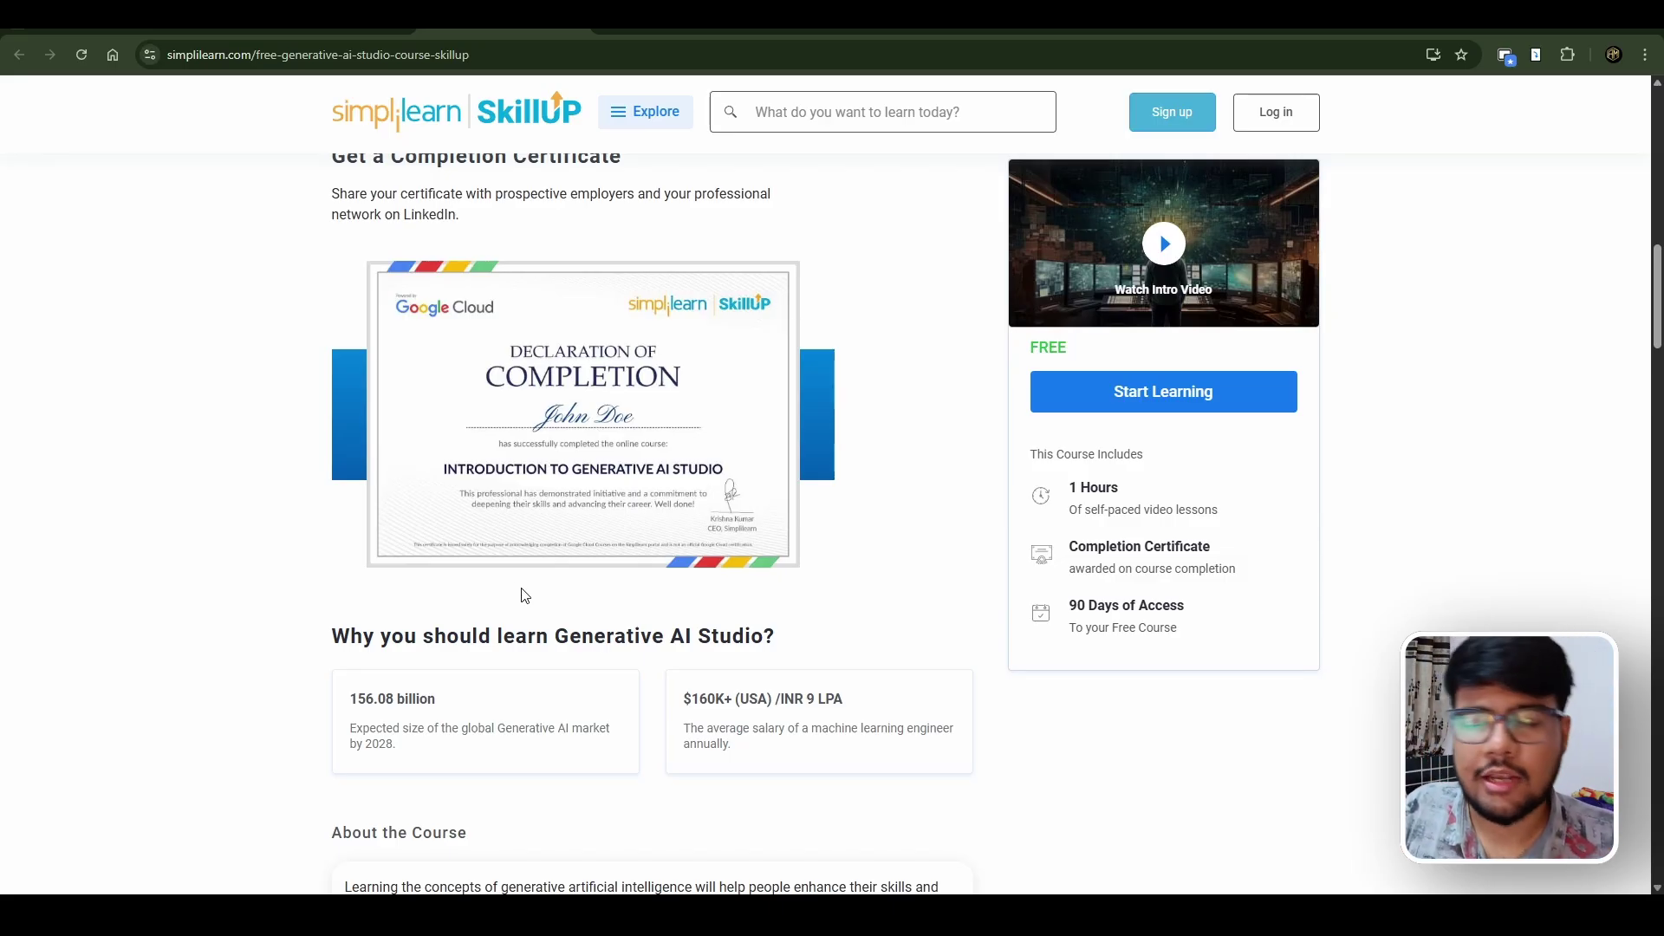
pyautogui.scroll(-2, 582, 618)
pyautogui.scroll(-2, 637, 697)
pyautogui.scroll(-2, 632, 633)
pyautogui.moveTo(345, 328); pyautogui.dragTo(588, 354)
pyautogui.scroll(-2, 573, 390)
pyautogui.scroll(-1, 542, 440)
pyautogui.scroll(-2, 543, 439)
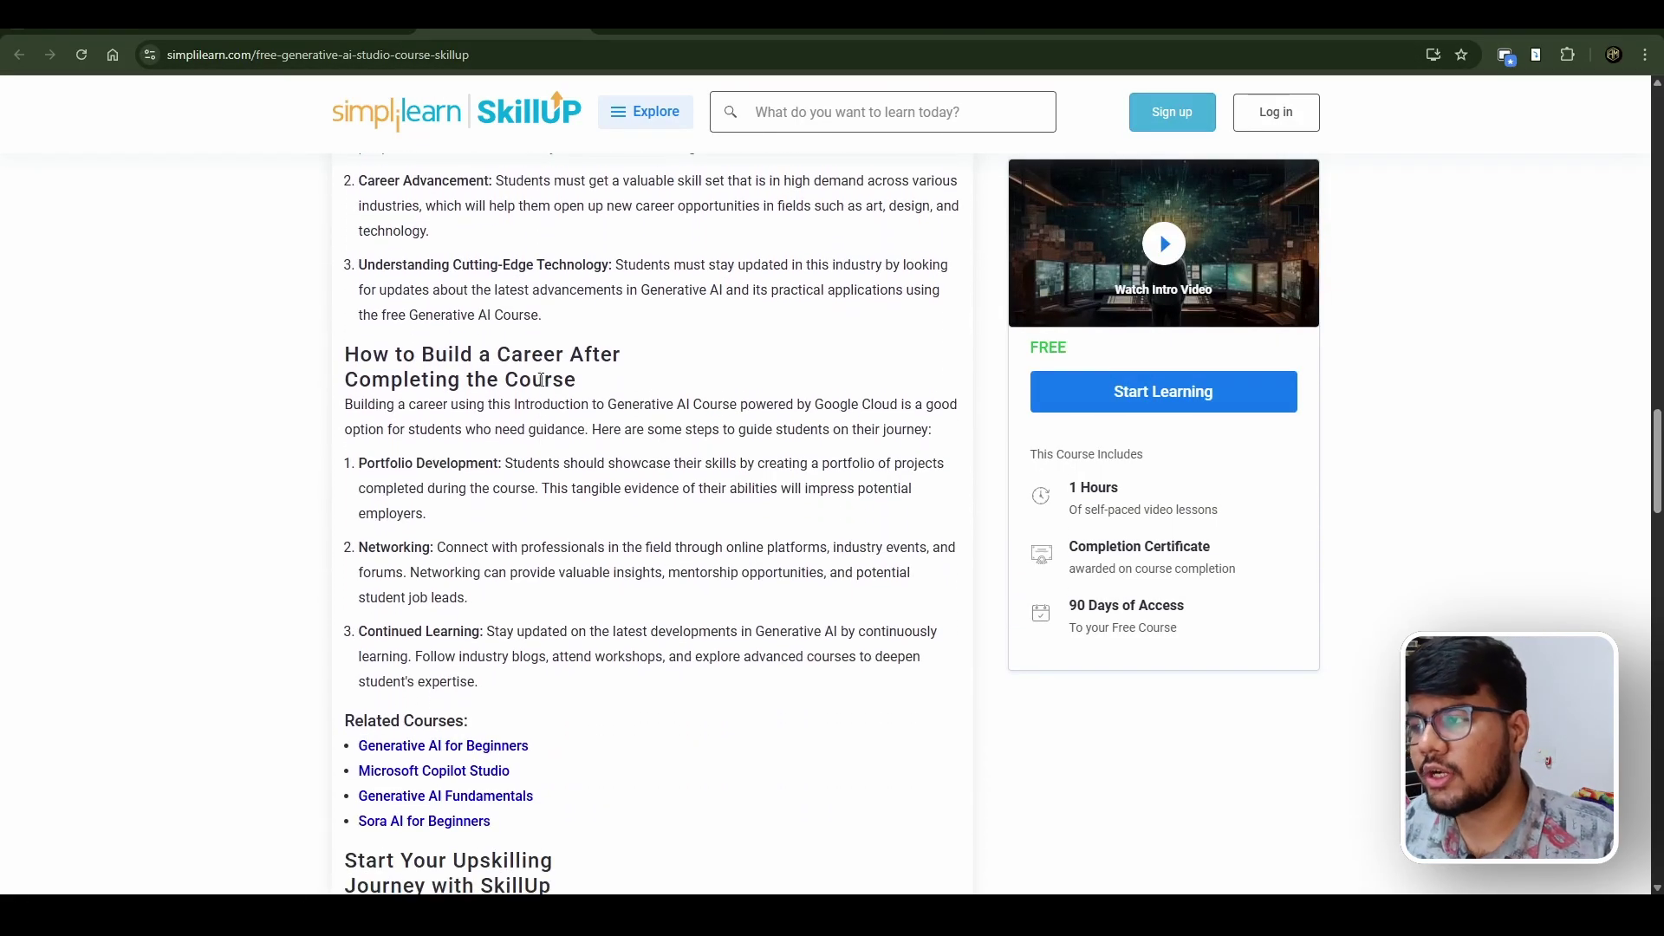
# Highlight the career-building introduction and Portfolio Development point while reading
pyautogui.moveTo(356, 384); pyautogui.dragTo(653, 404)
pyautogui.doubleClick(641, 403)
pyautogui.scroll(-1, 527, 487)
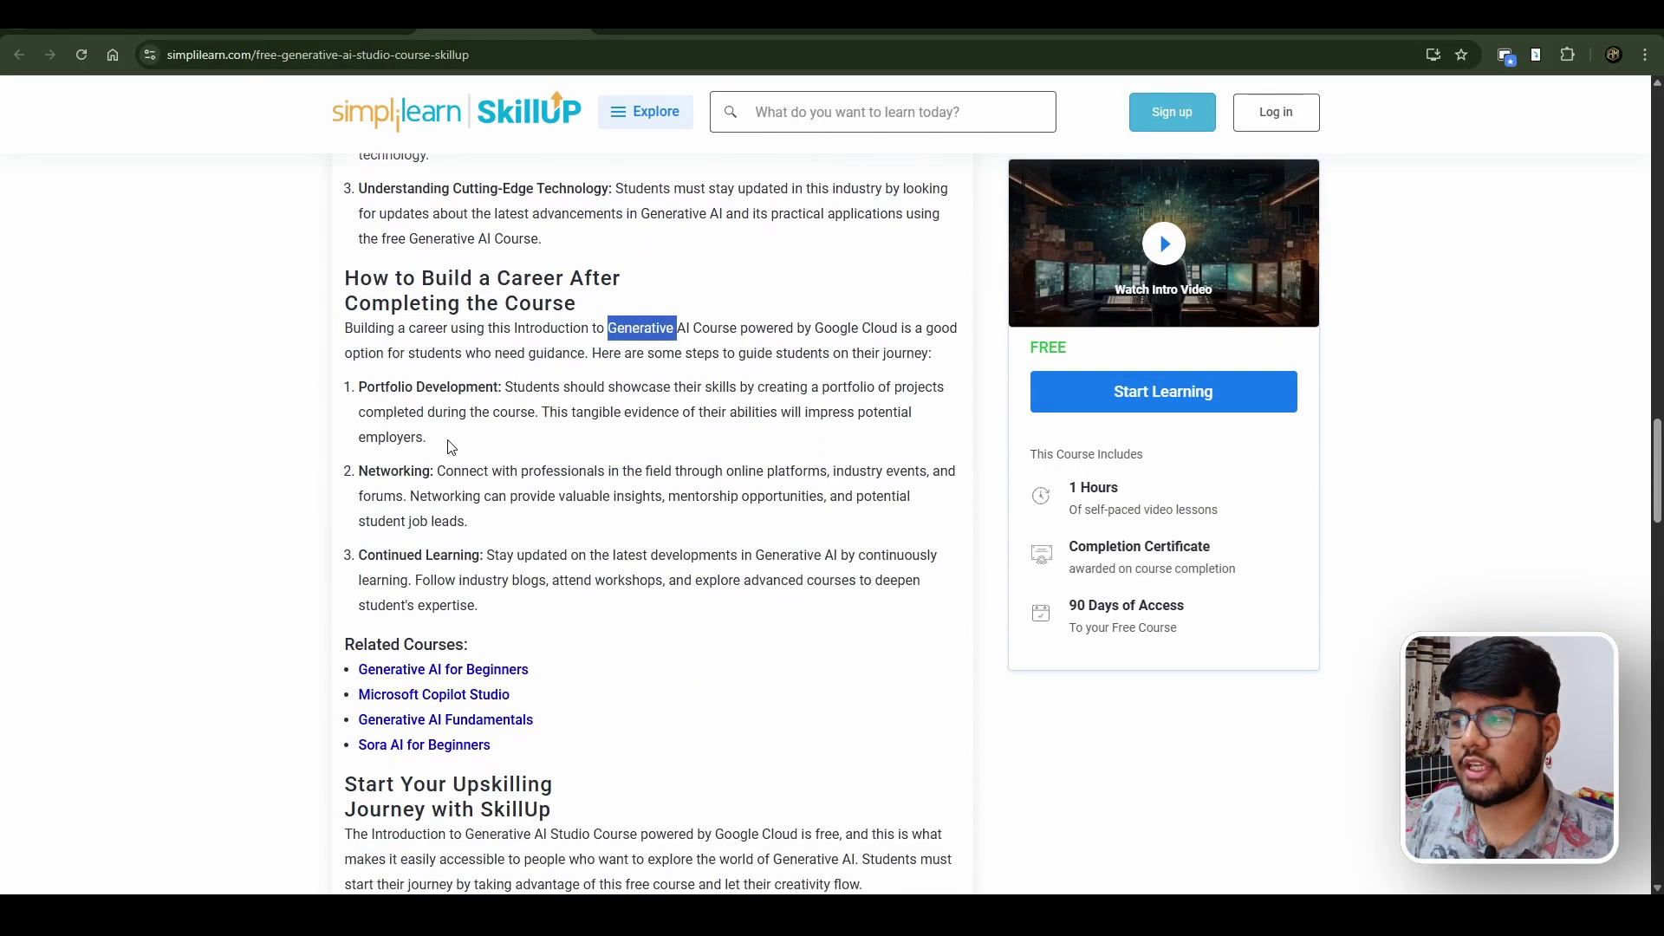
pyautogui.moveTo(360, 377); pyautogui.dragTo(514, 408)
pyautogui.click(529, 427)
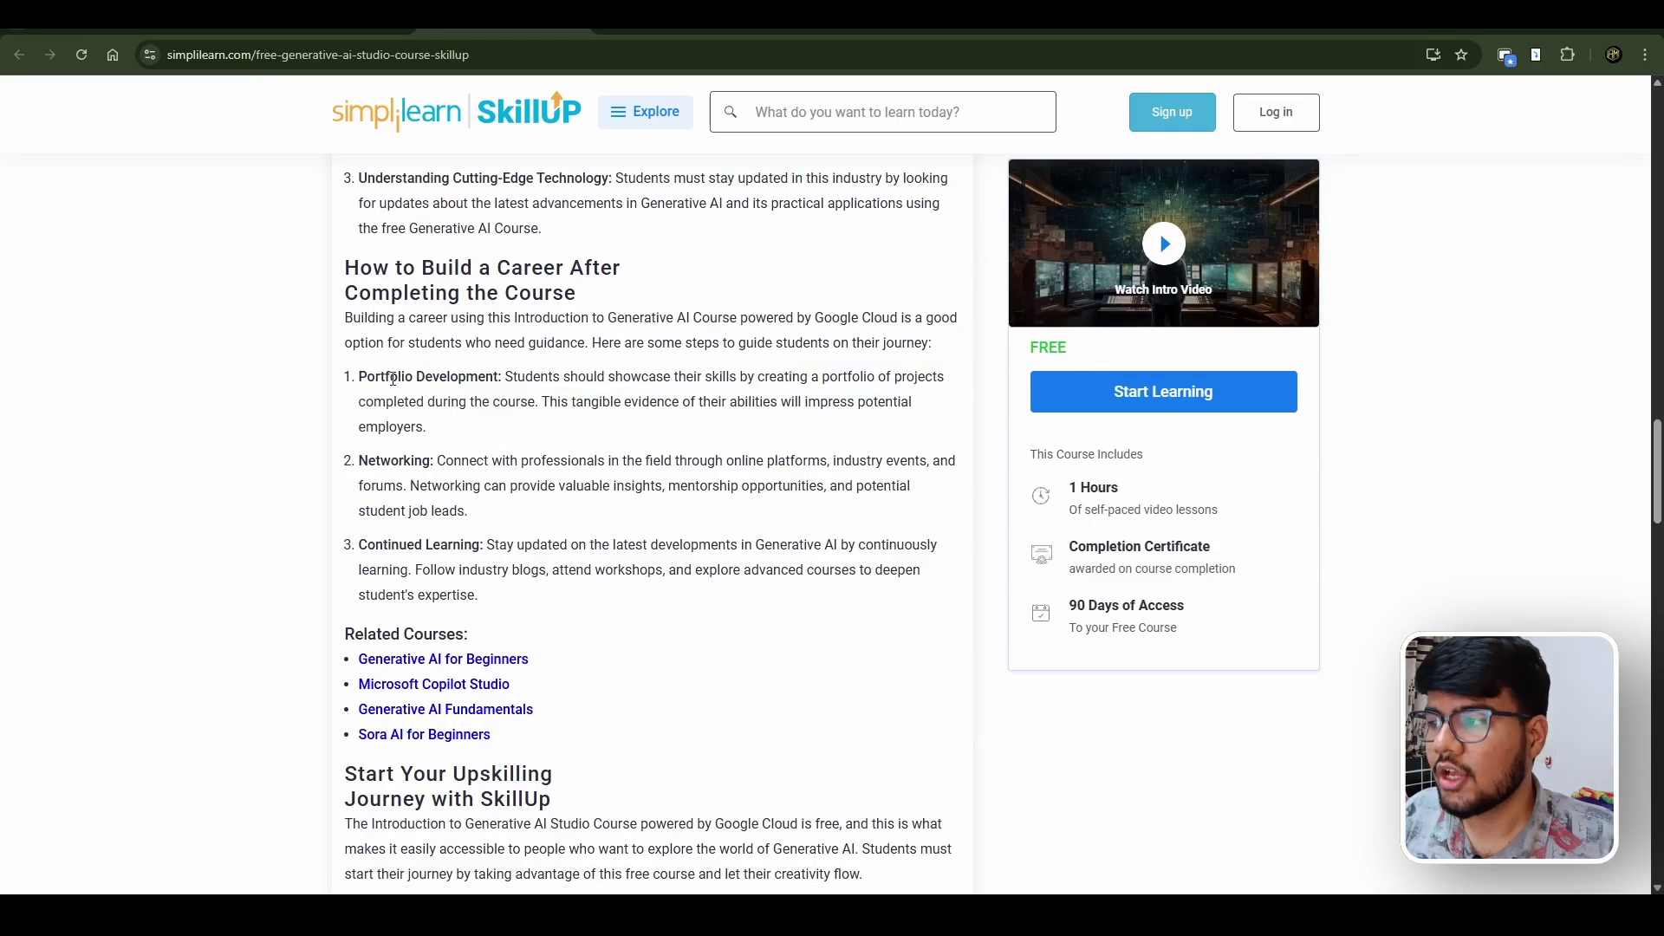
# Highlight the Networking paragraph and the word Learning, then clear the selection
pyautogui.tripleClick(385, 460)
pyautogui.doubleClick(477, 543)
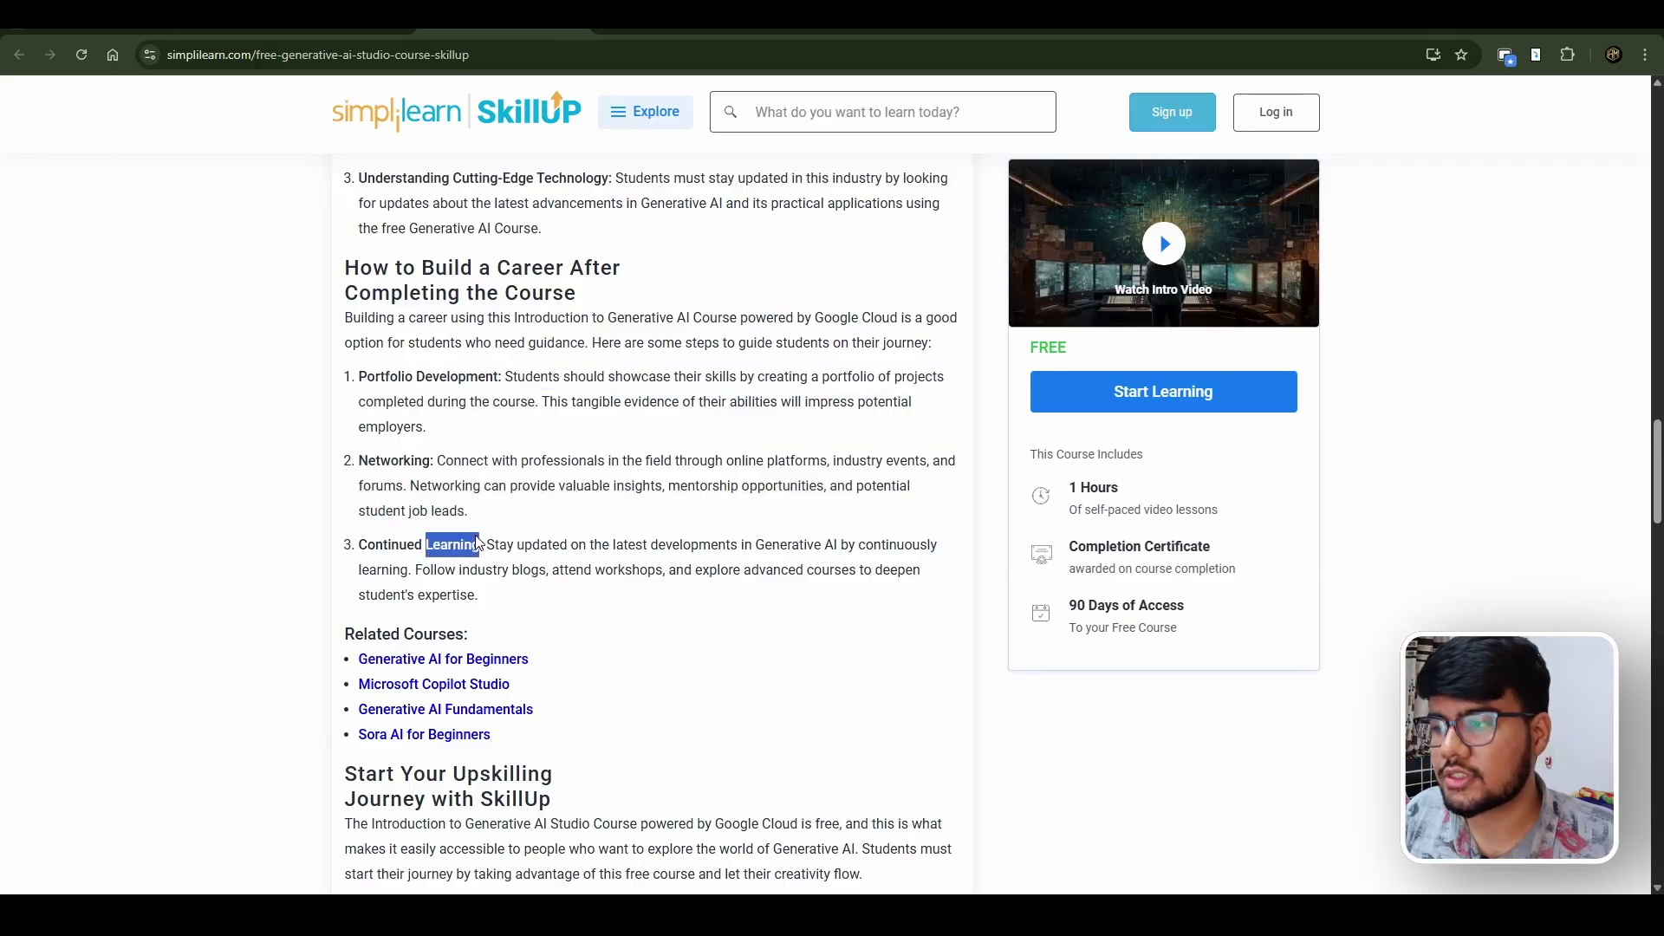
pyautogui.click(618, 508)
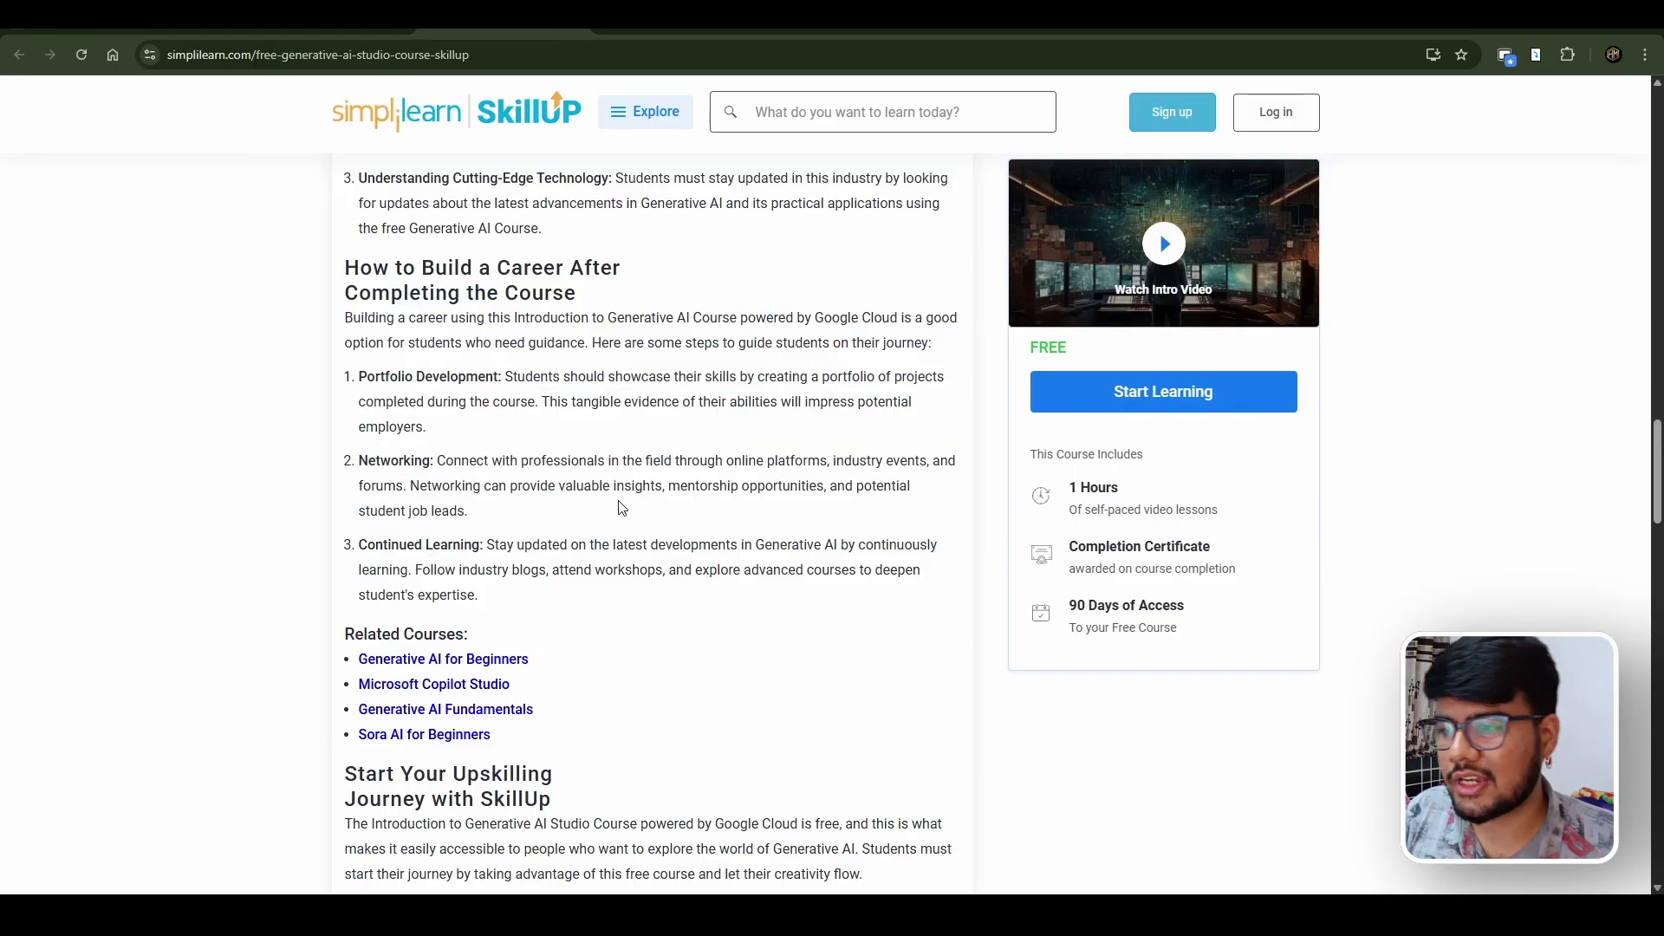
pyautogui.scroll(-1, 619, 507)
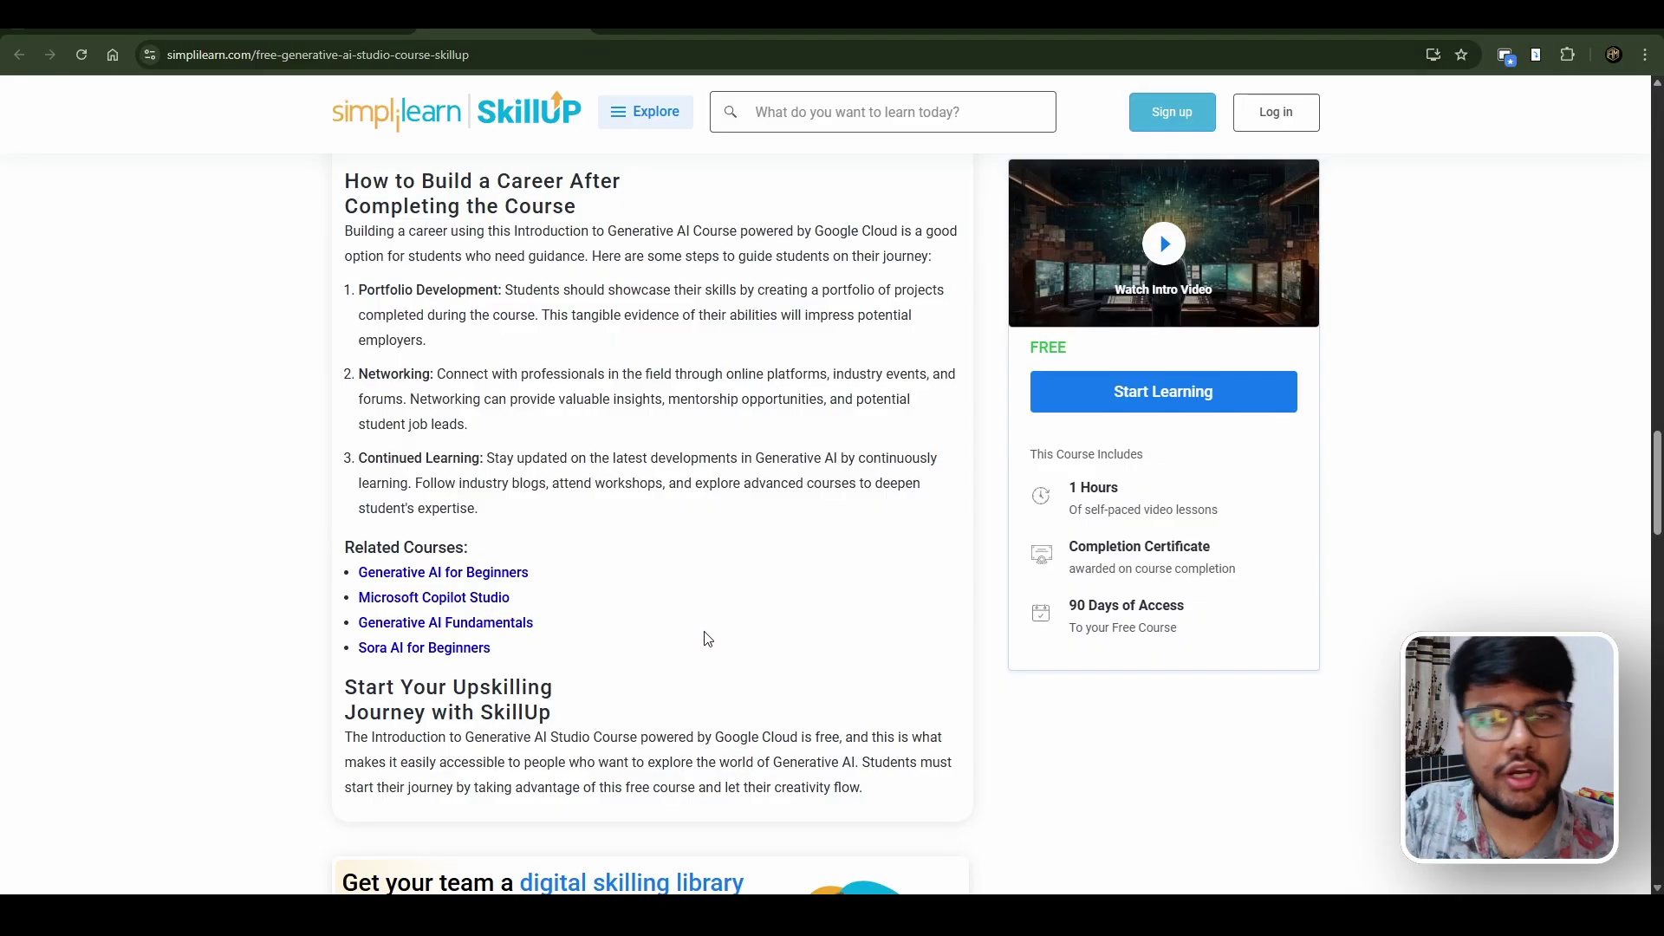
pyautogui.scroll(-1, 703, 639)
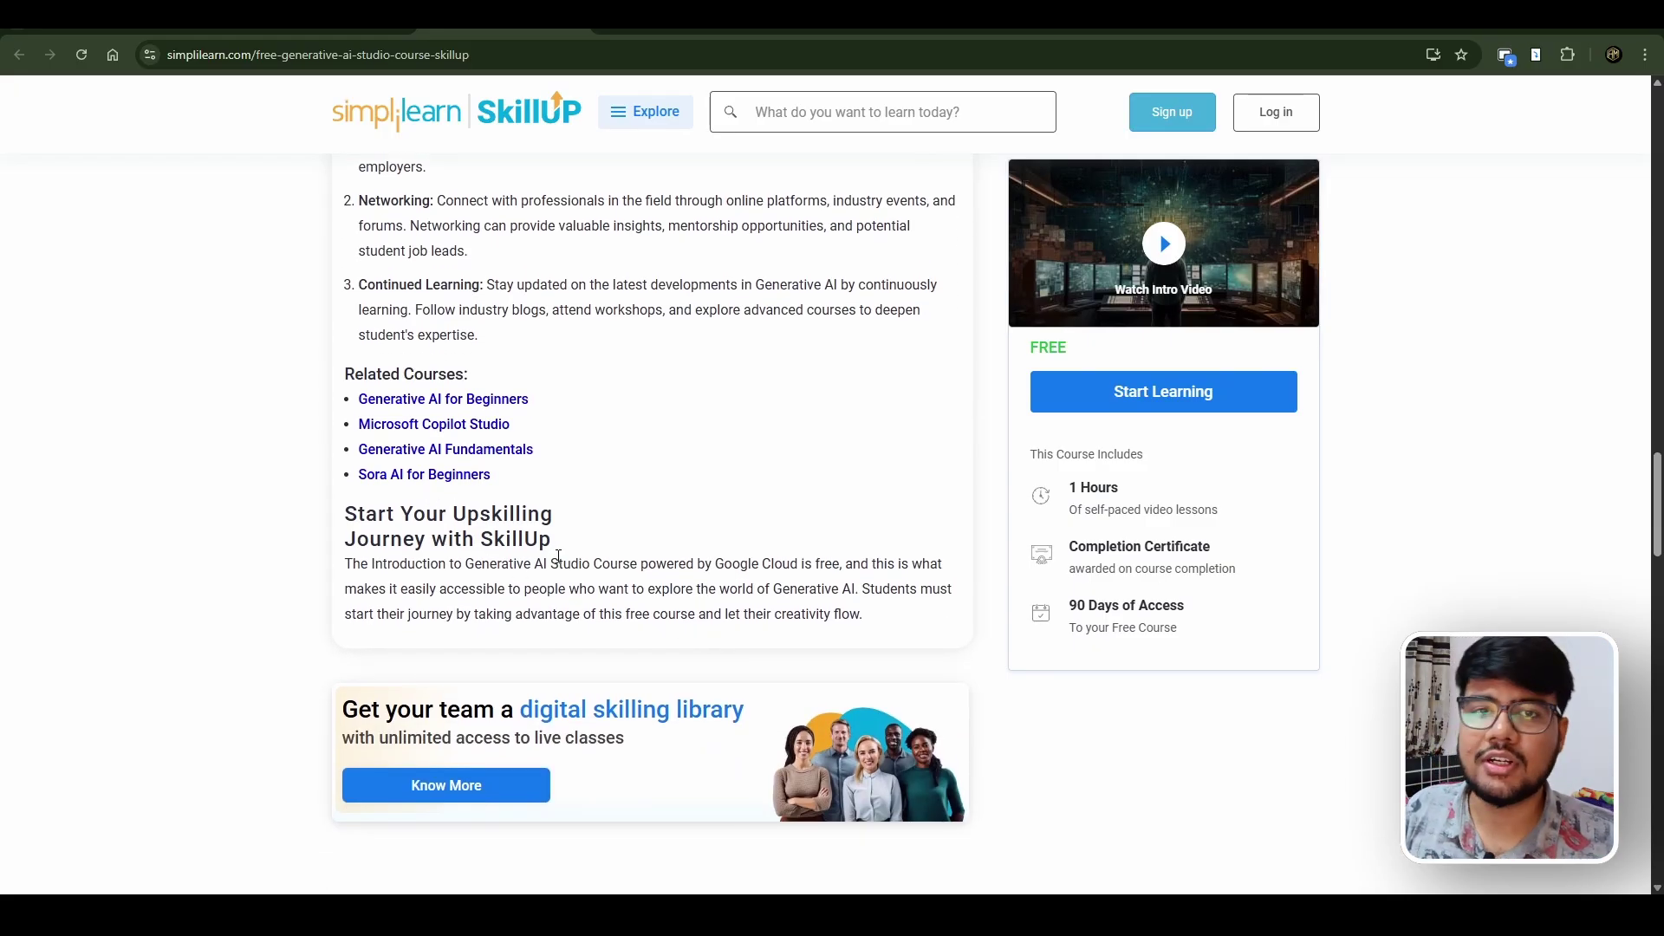
pyautogui.scroll(2, 612, 556)
pyautogui.scroll(2, 631, 485)
pyautogui.scroll(2, 629, 485)
pyautogui.scroll(1, 628, 485)
pyautogui.scroll(3, 624, 437)
pyautogui.scroll(3, 625, 434)
pyautogui.scroll(3, 613, 386)
pyautogui.scroll(3, 611, 384)
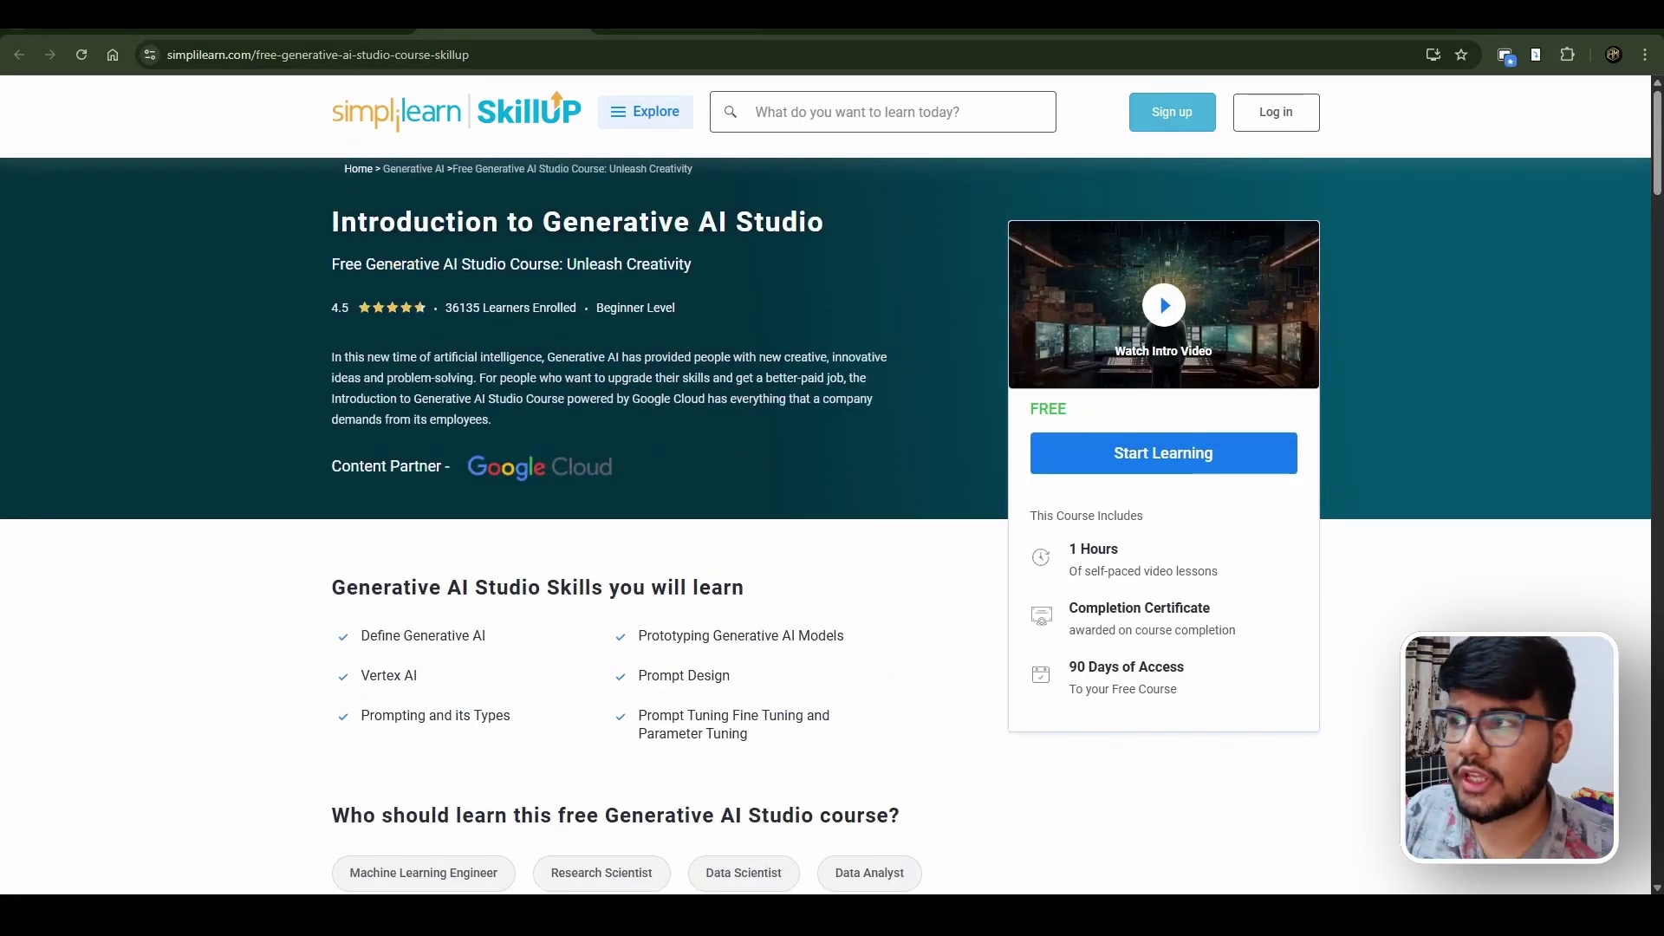
# Go back to the free online courses page with Alt+Left
pyautogui.hotkey('alt', 'Left')
pyautogui.scroll(2, 894, 310)
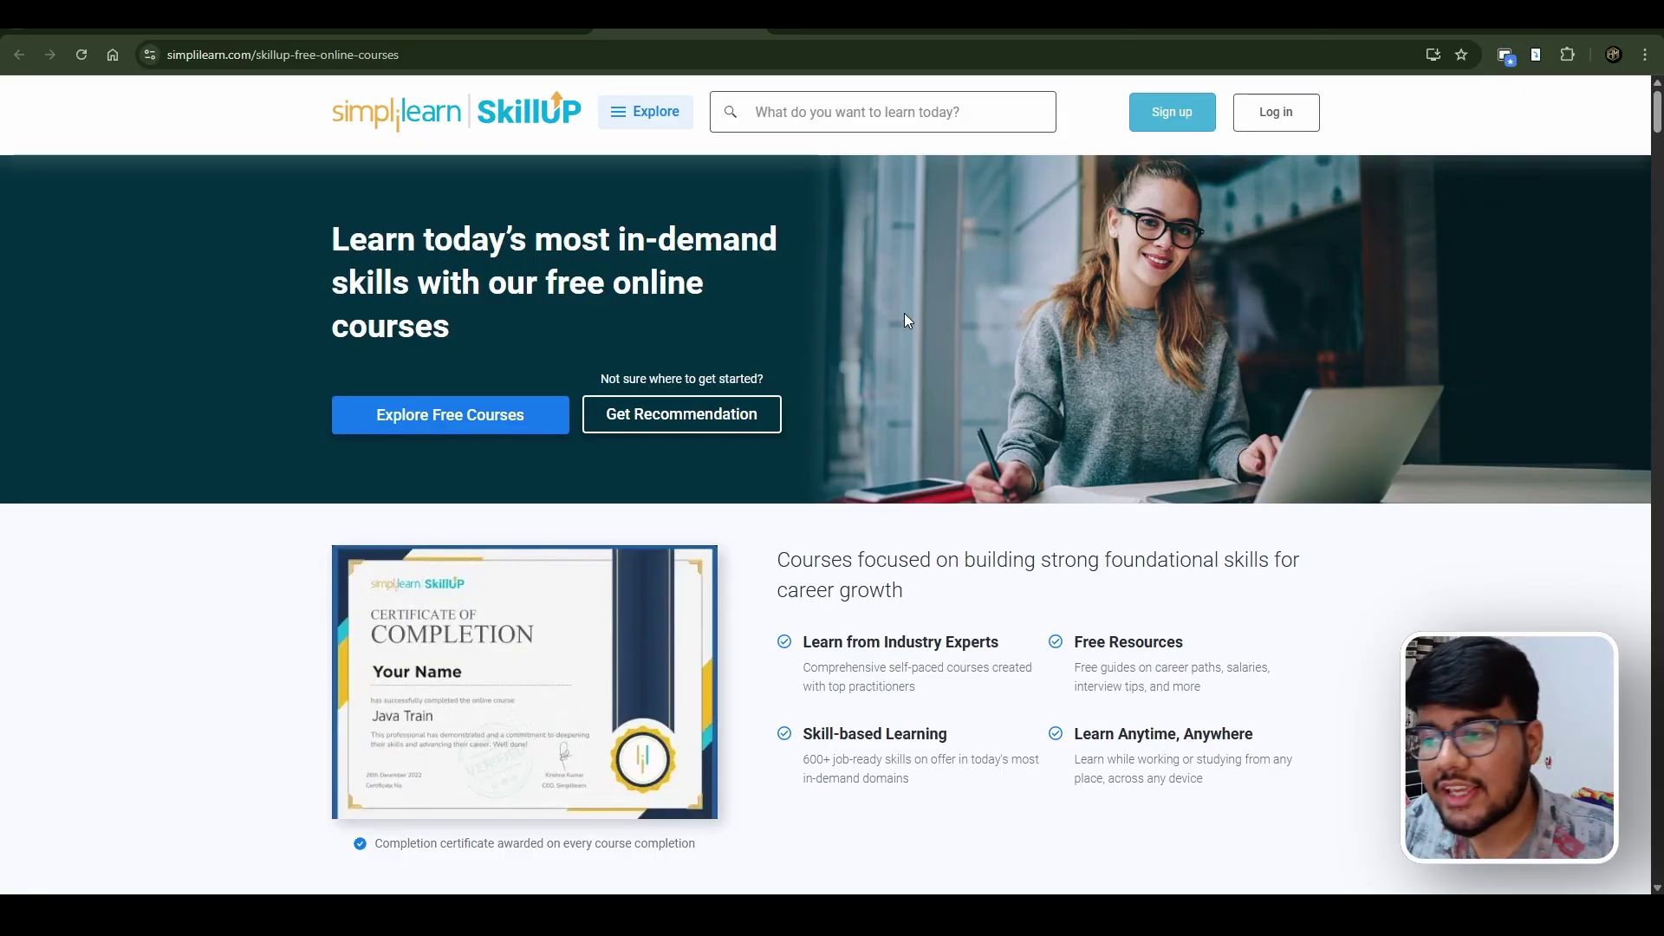
pyautogui.scroll(-4, 906, 320)
pyautogui.scroll(-2, 907, 320)
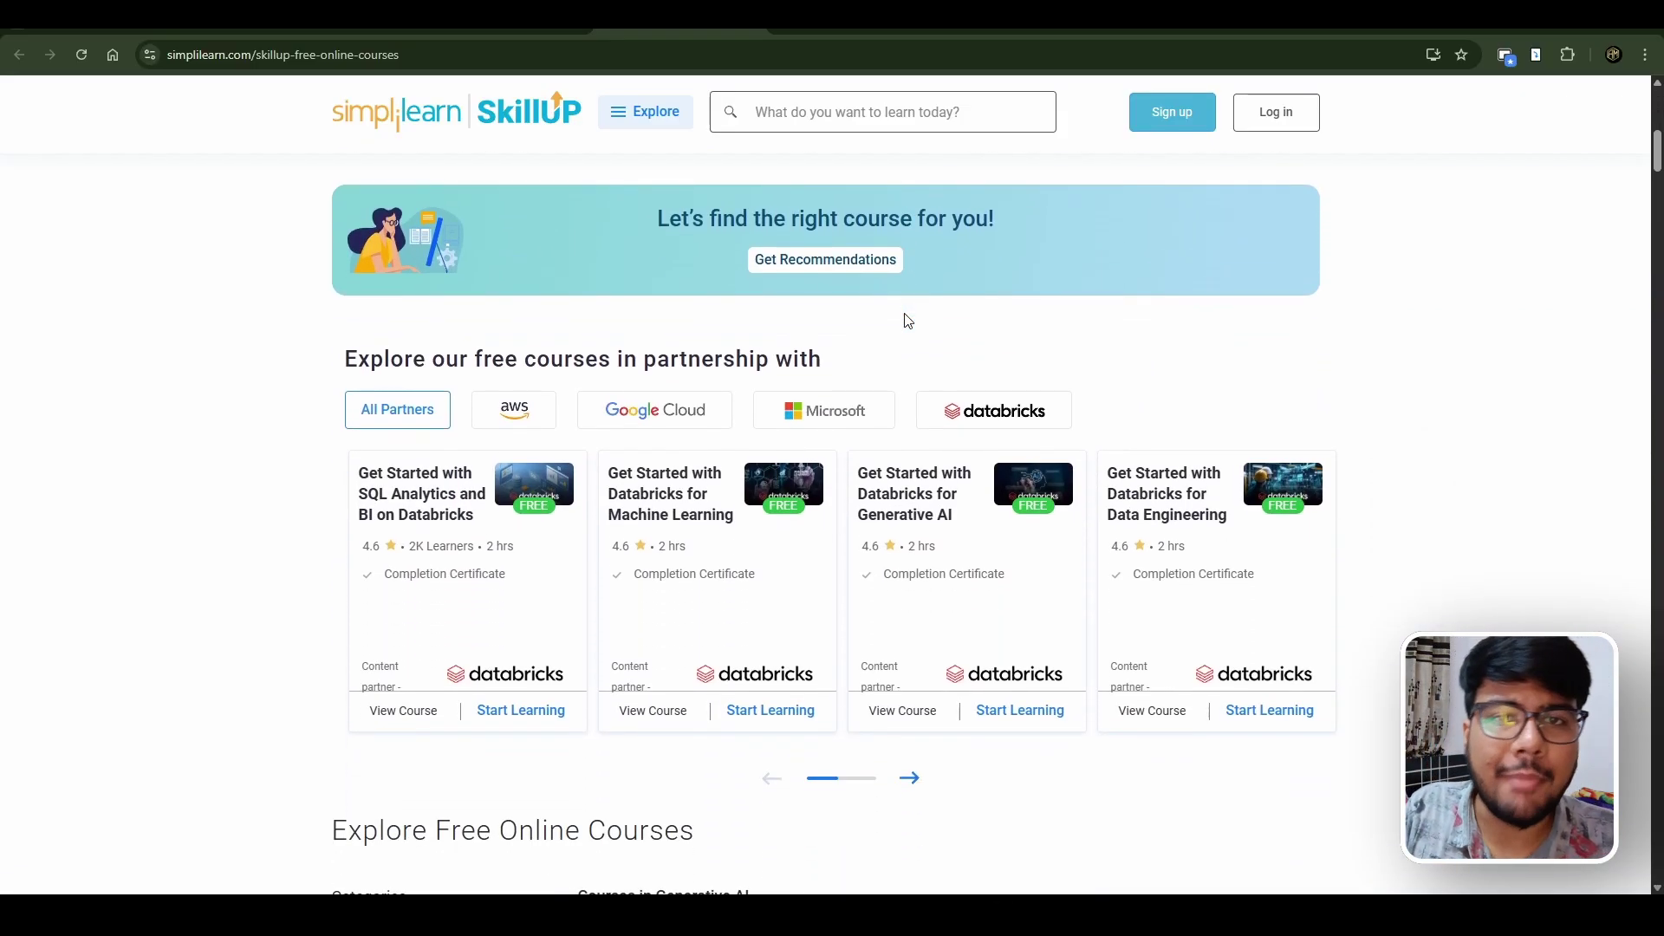
pyautogui.scroll(-2, 907, 320)
pyautogui.scroll(-2, 936, 416)
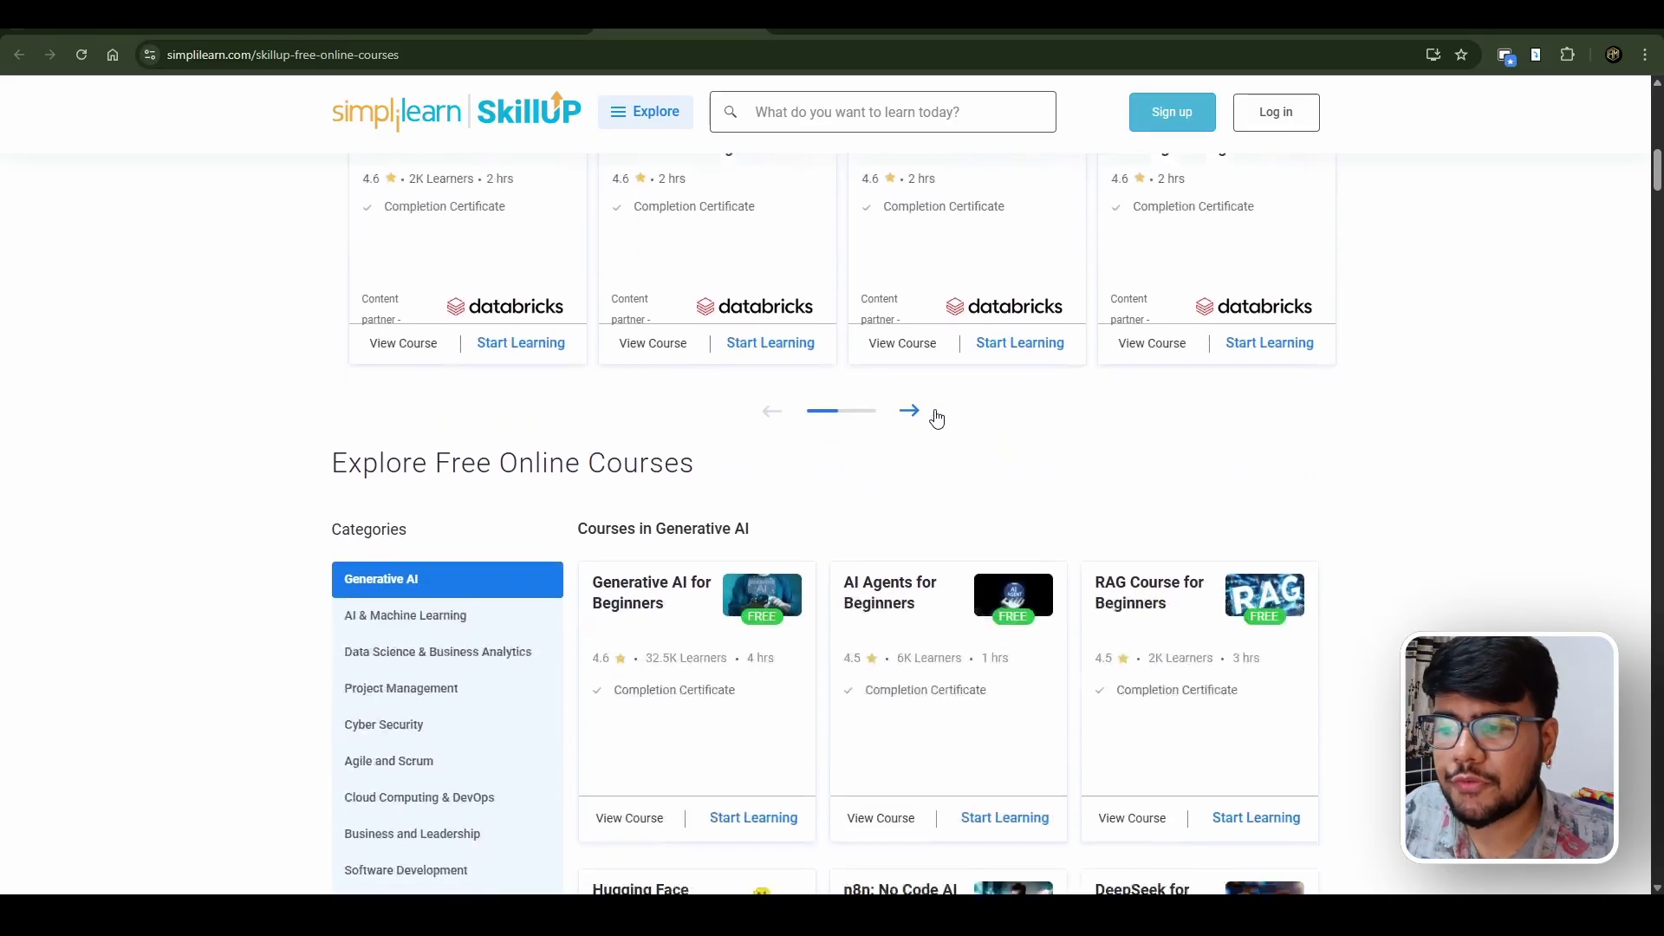
pyautogui.scroll(-2, 937, 416)
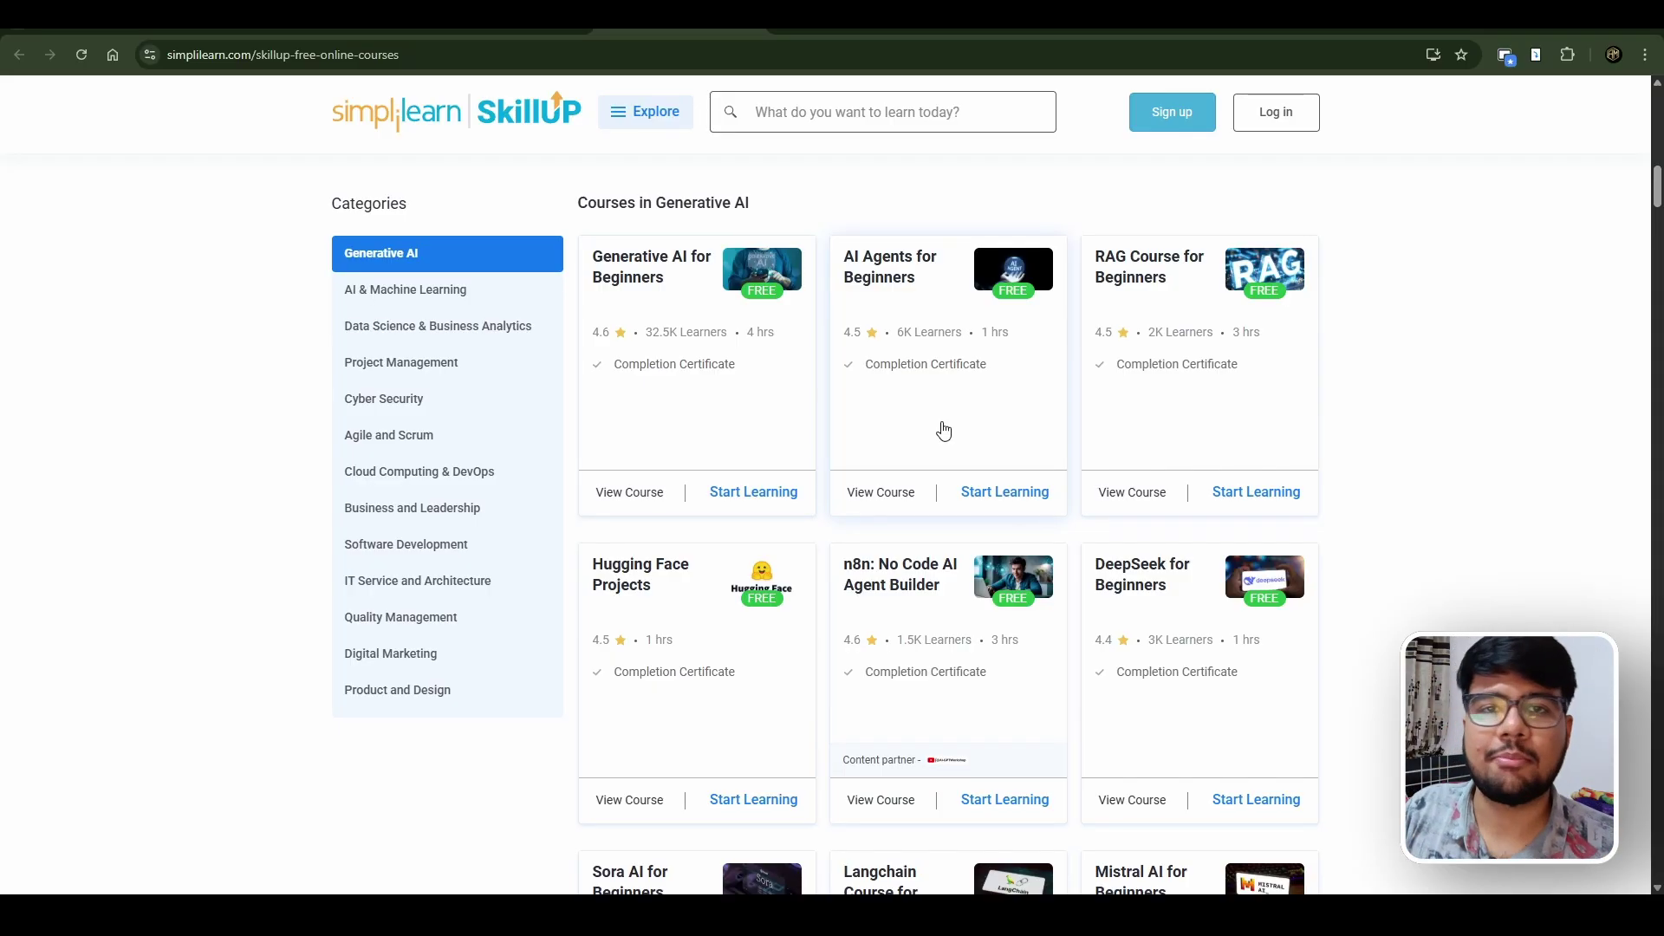
pyautogui.scroll(3, 945, 430)
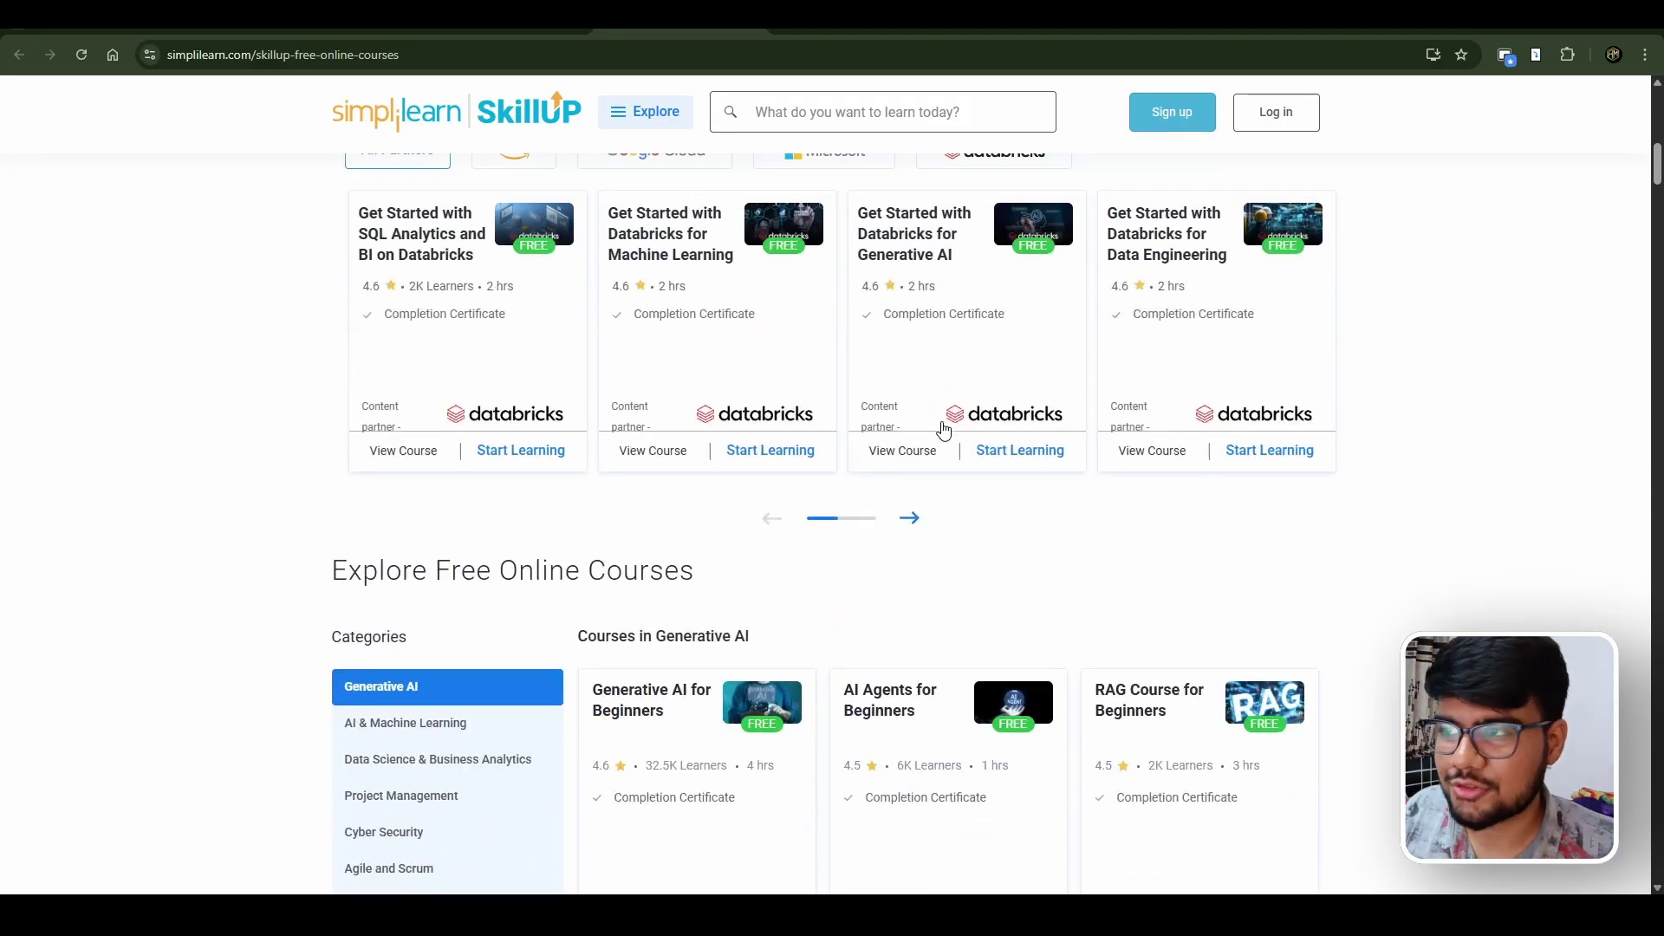
pyautogui.scroll(1, 944, 431)
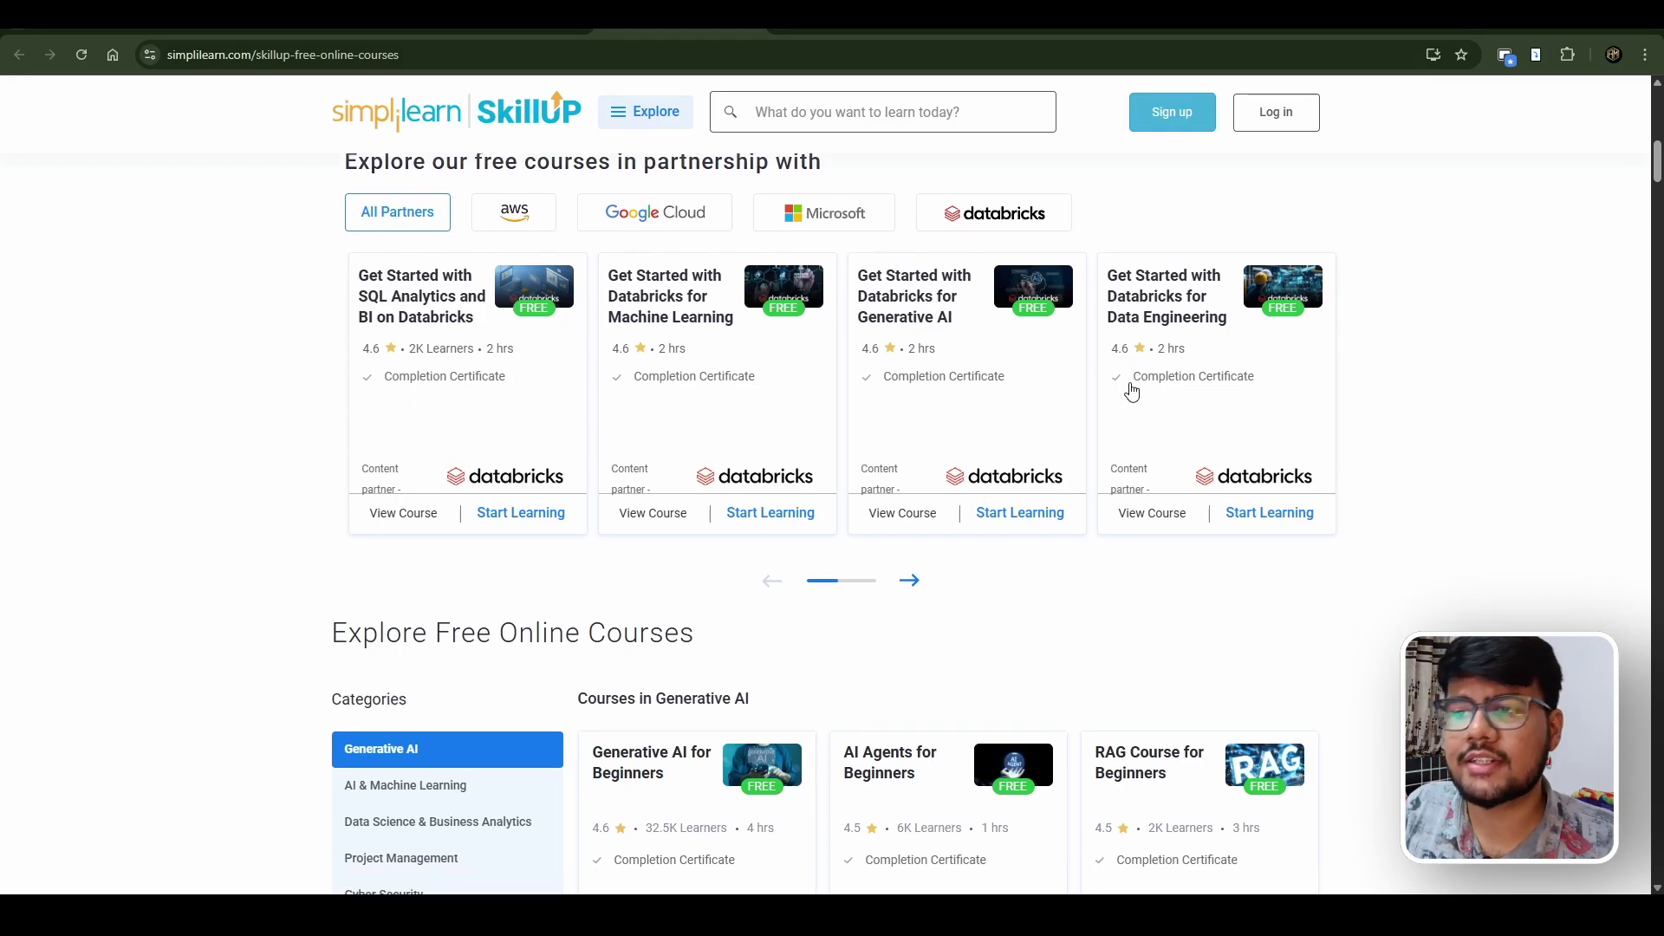
pyautogui.scroll(-3, 1131, 391)
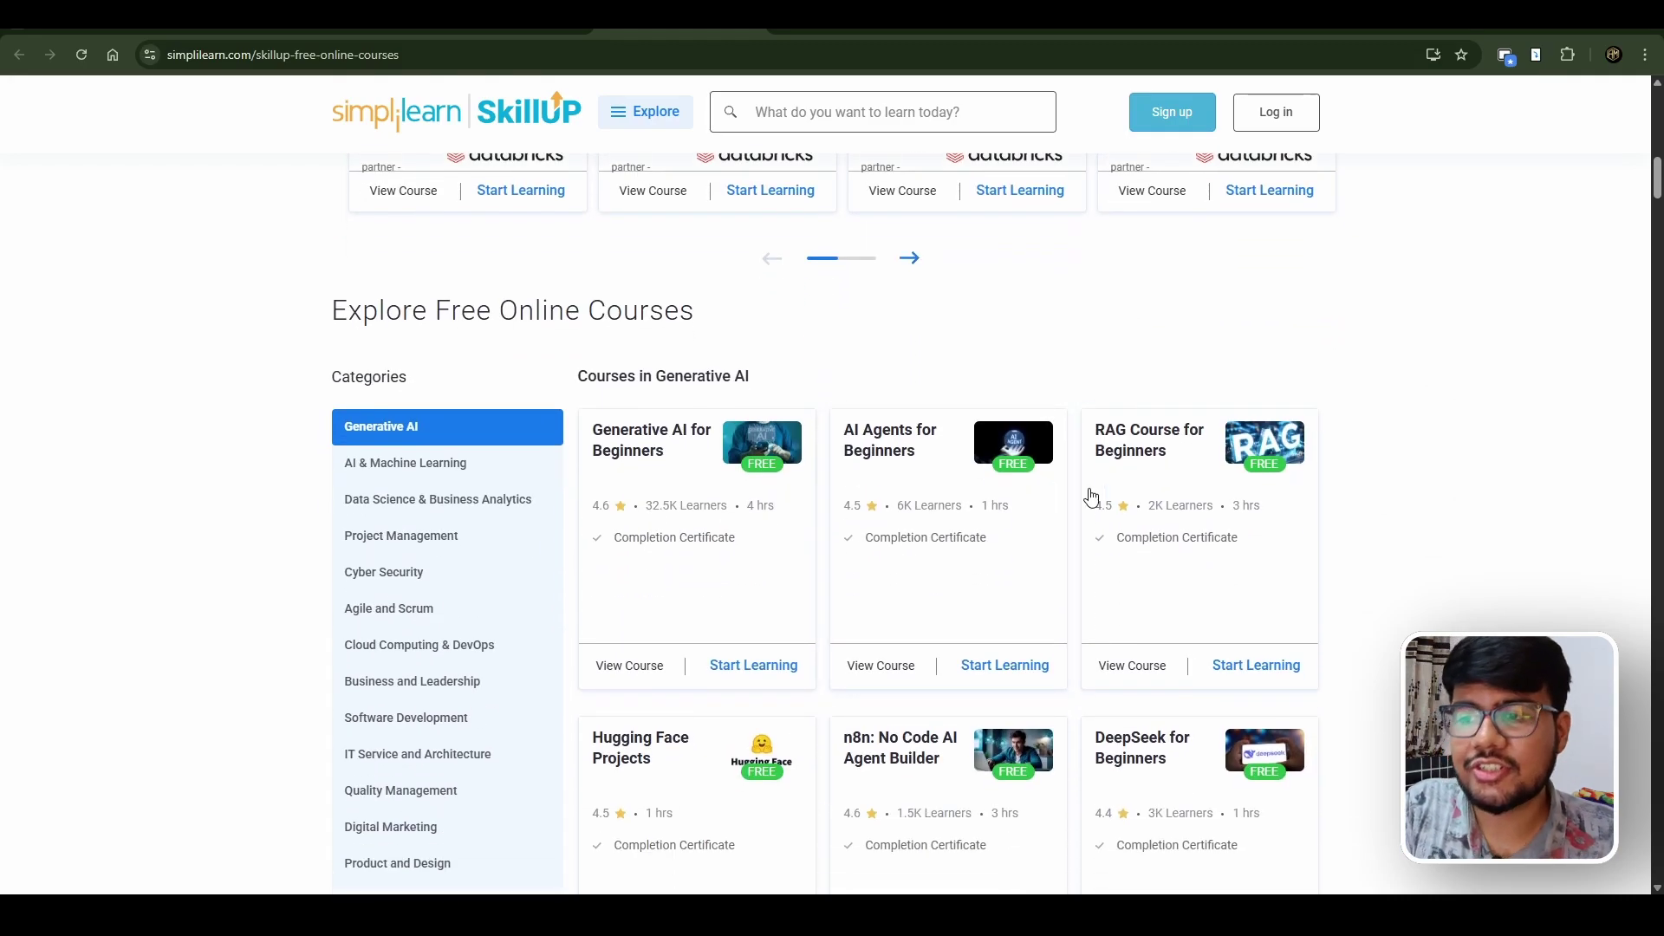
pyautogui.scroll(-1, 1214, 519)
pyautogui.scroll(-1, 971, 566)
pyautogui.scroll(-1, 977, 584)
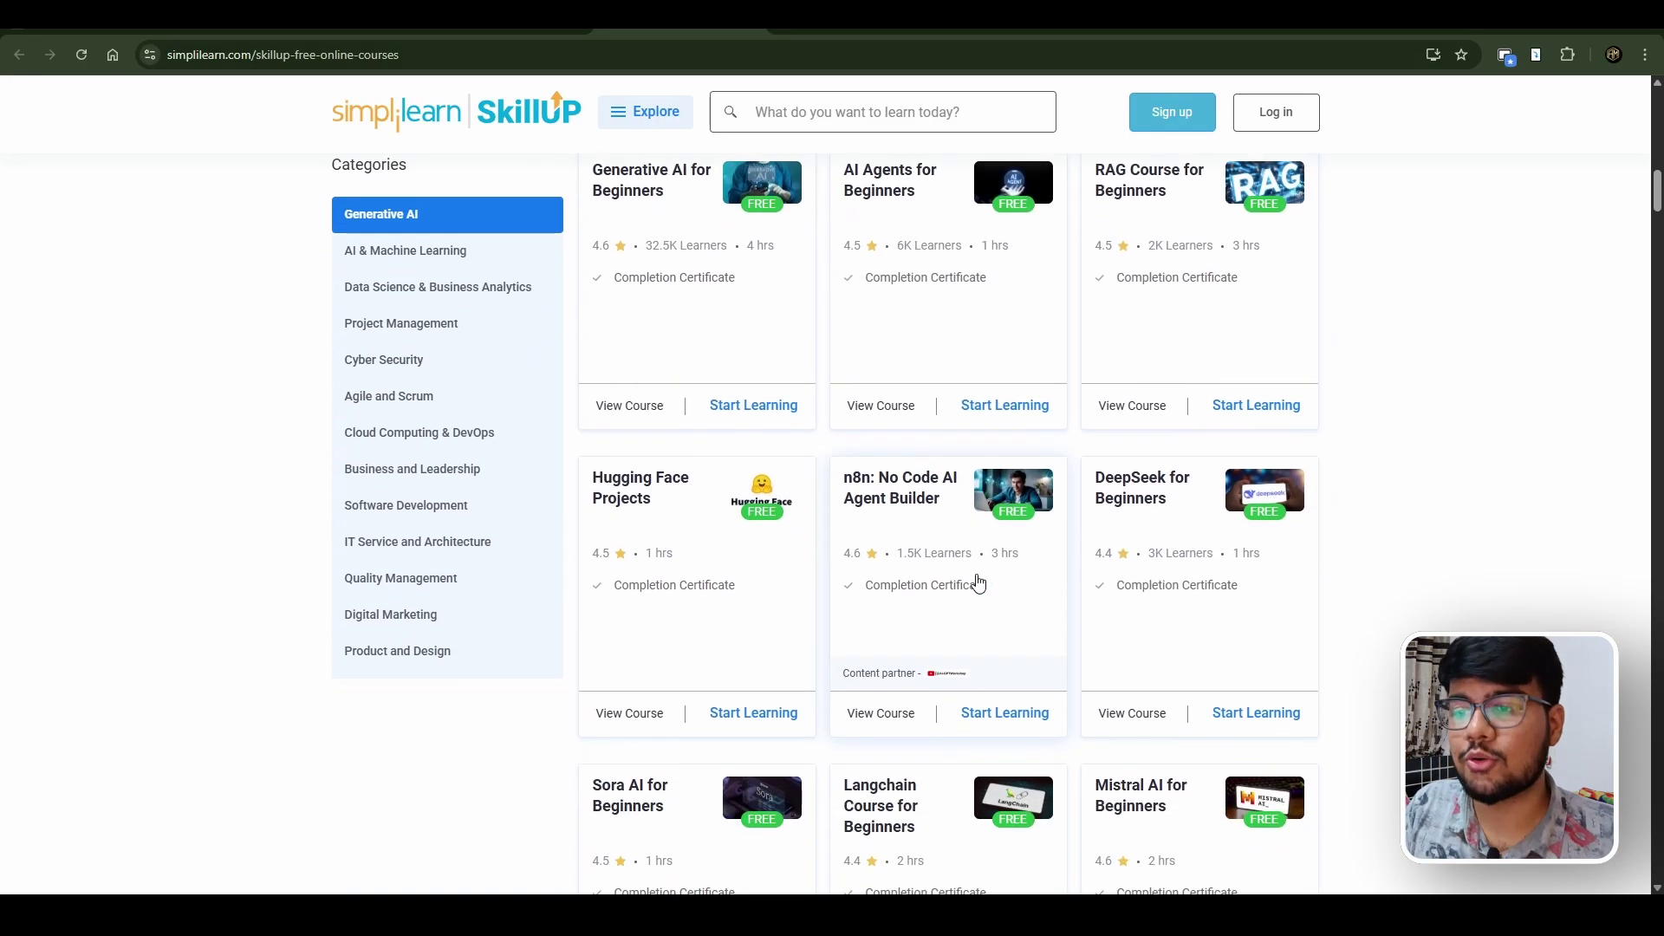
pyautogui.scroll(-1, 1253, 586)
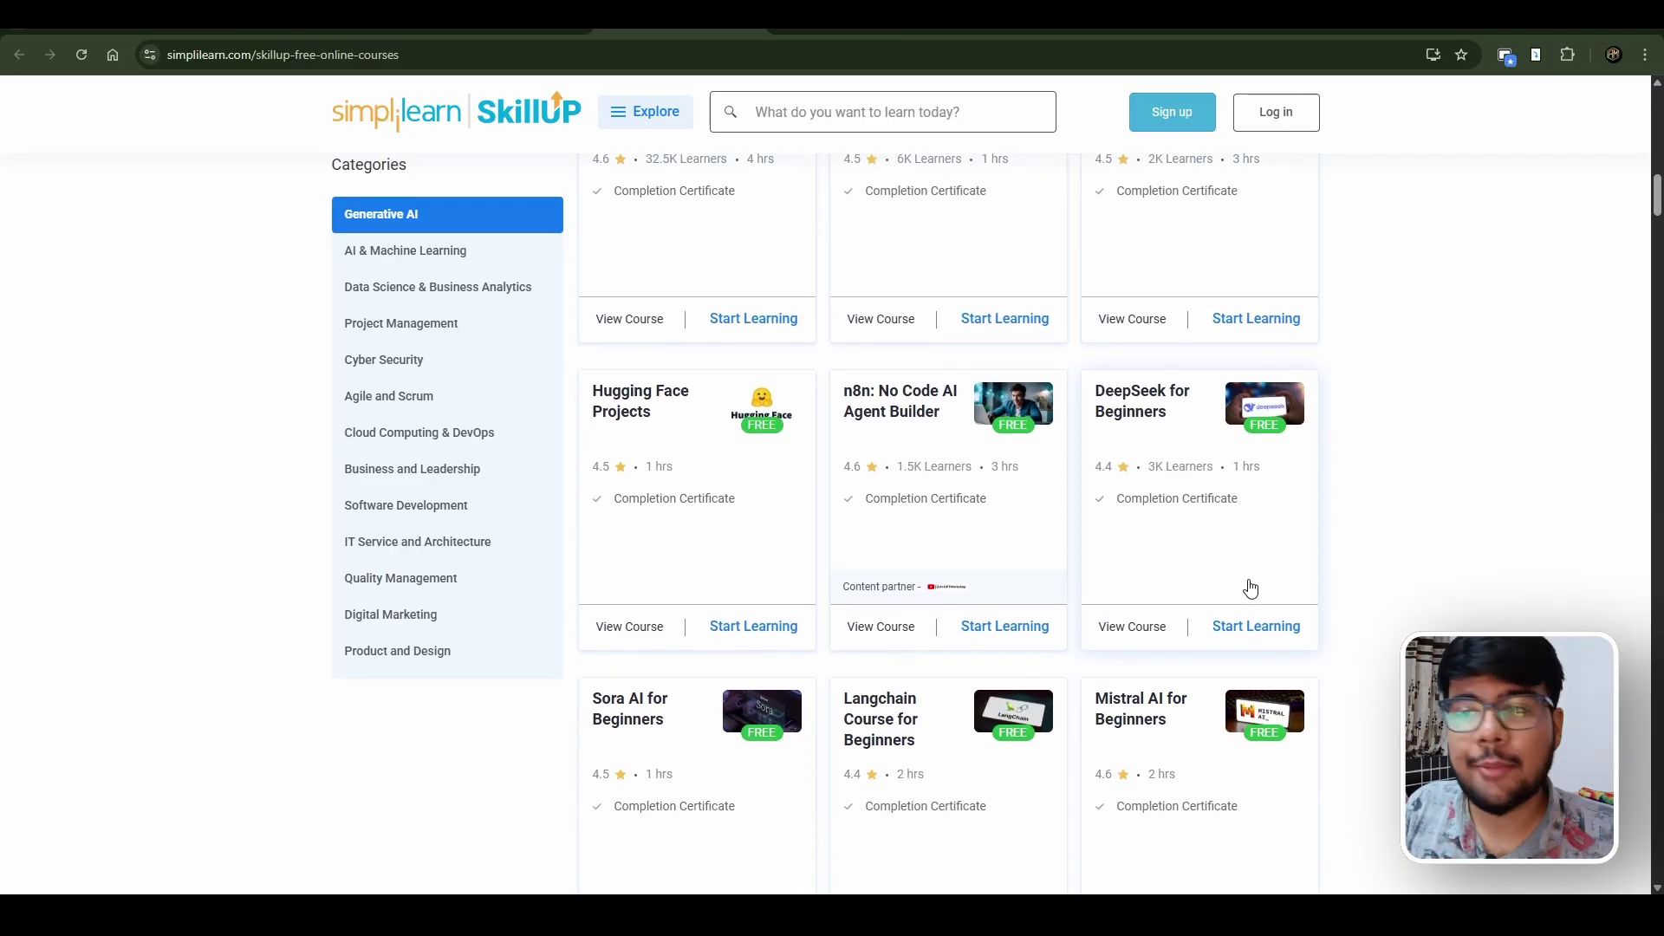
pyautogui.scroll(1, 914, 387)
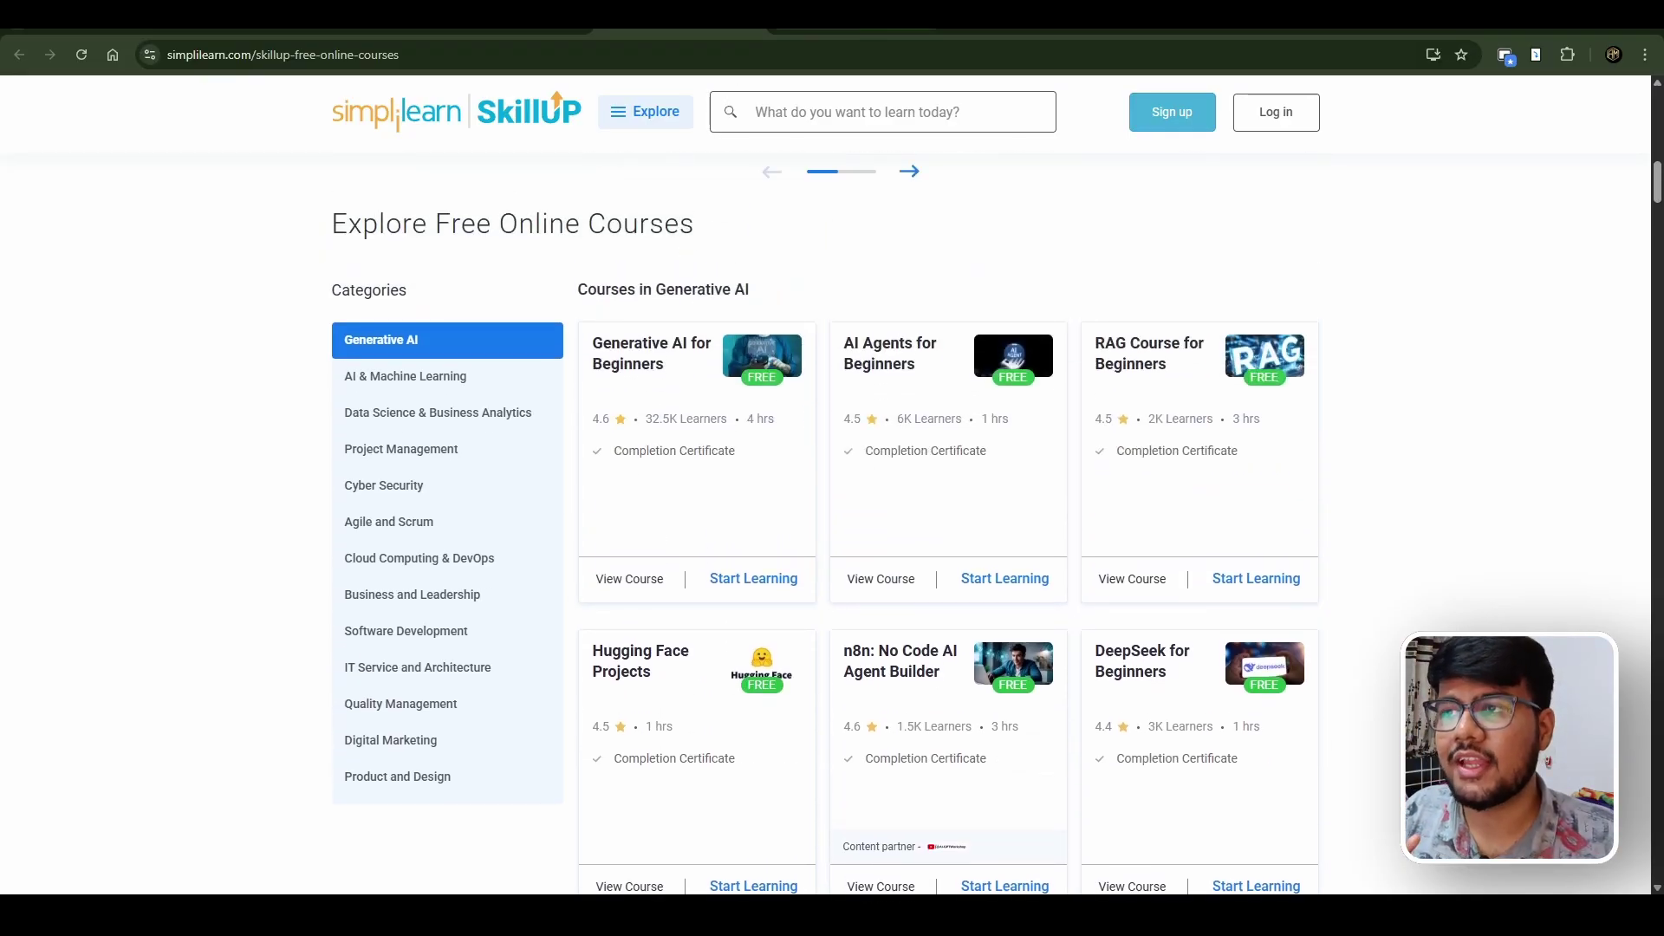
pyautogui.scroll(3, 817, 232)
pyautogui.scroll(3, 731, 298)
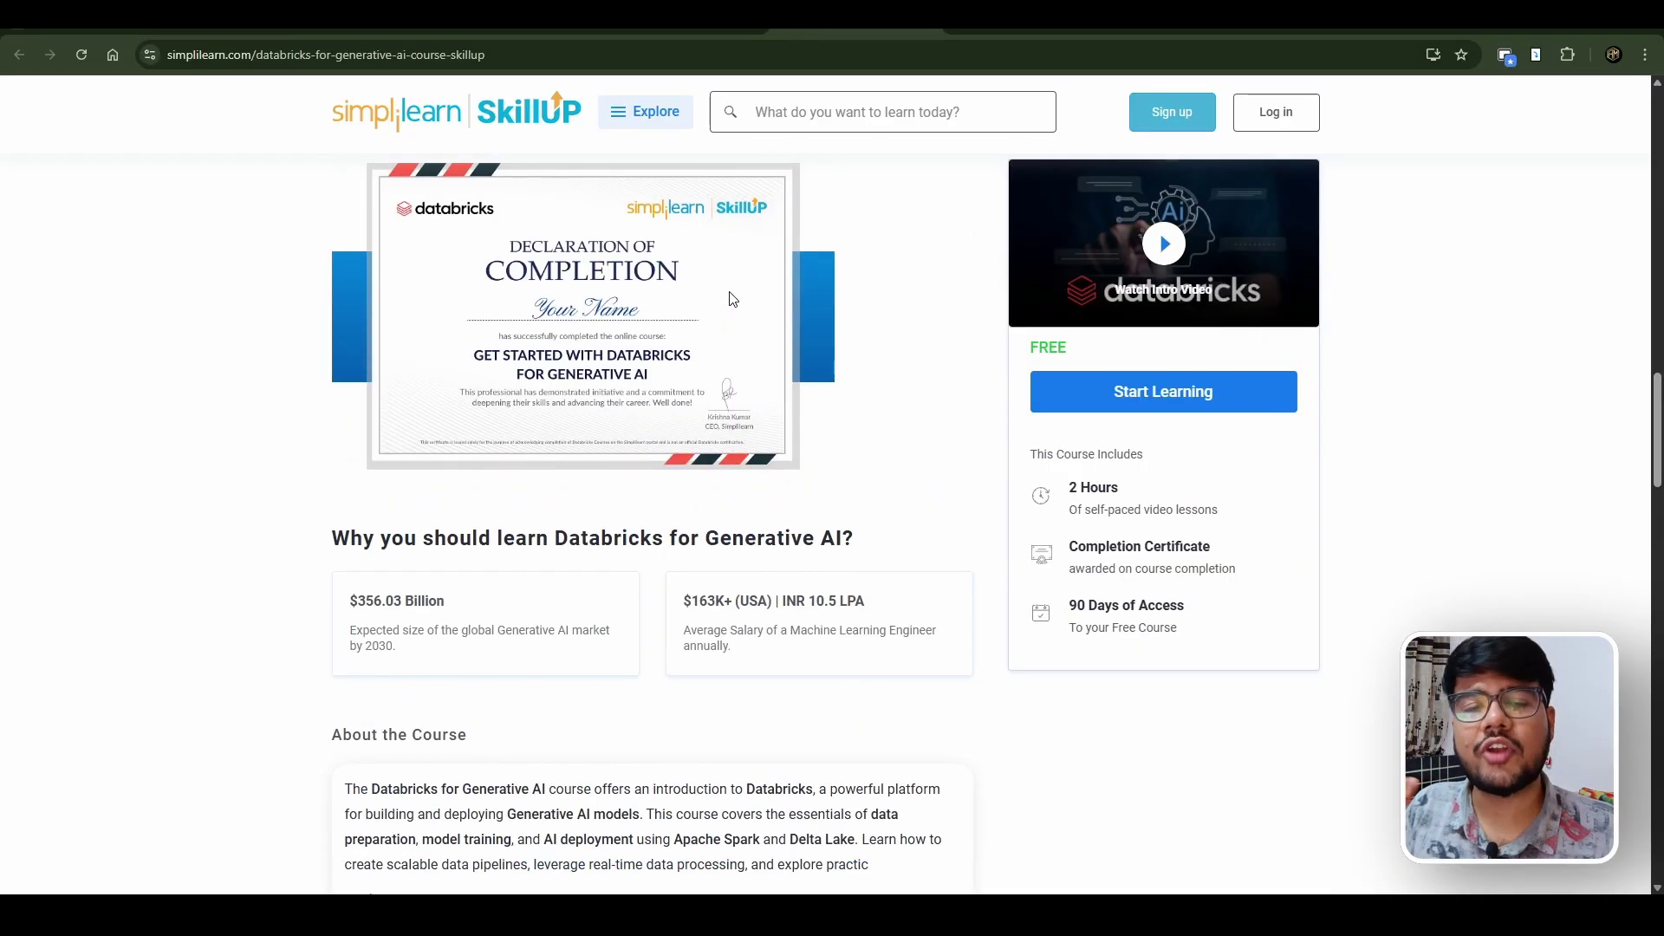
pyautogui.scroll(3, 729, 299)
pyautogui.scroll(2, 730, 299)
pyautogui.scroll(3, 730, 300)
pyautogui.scroll(3, 730, 299)
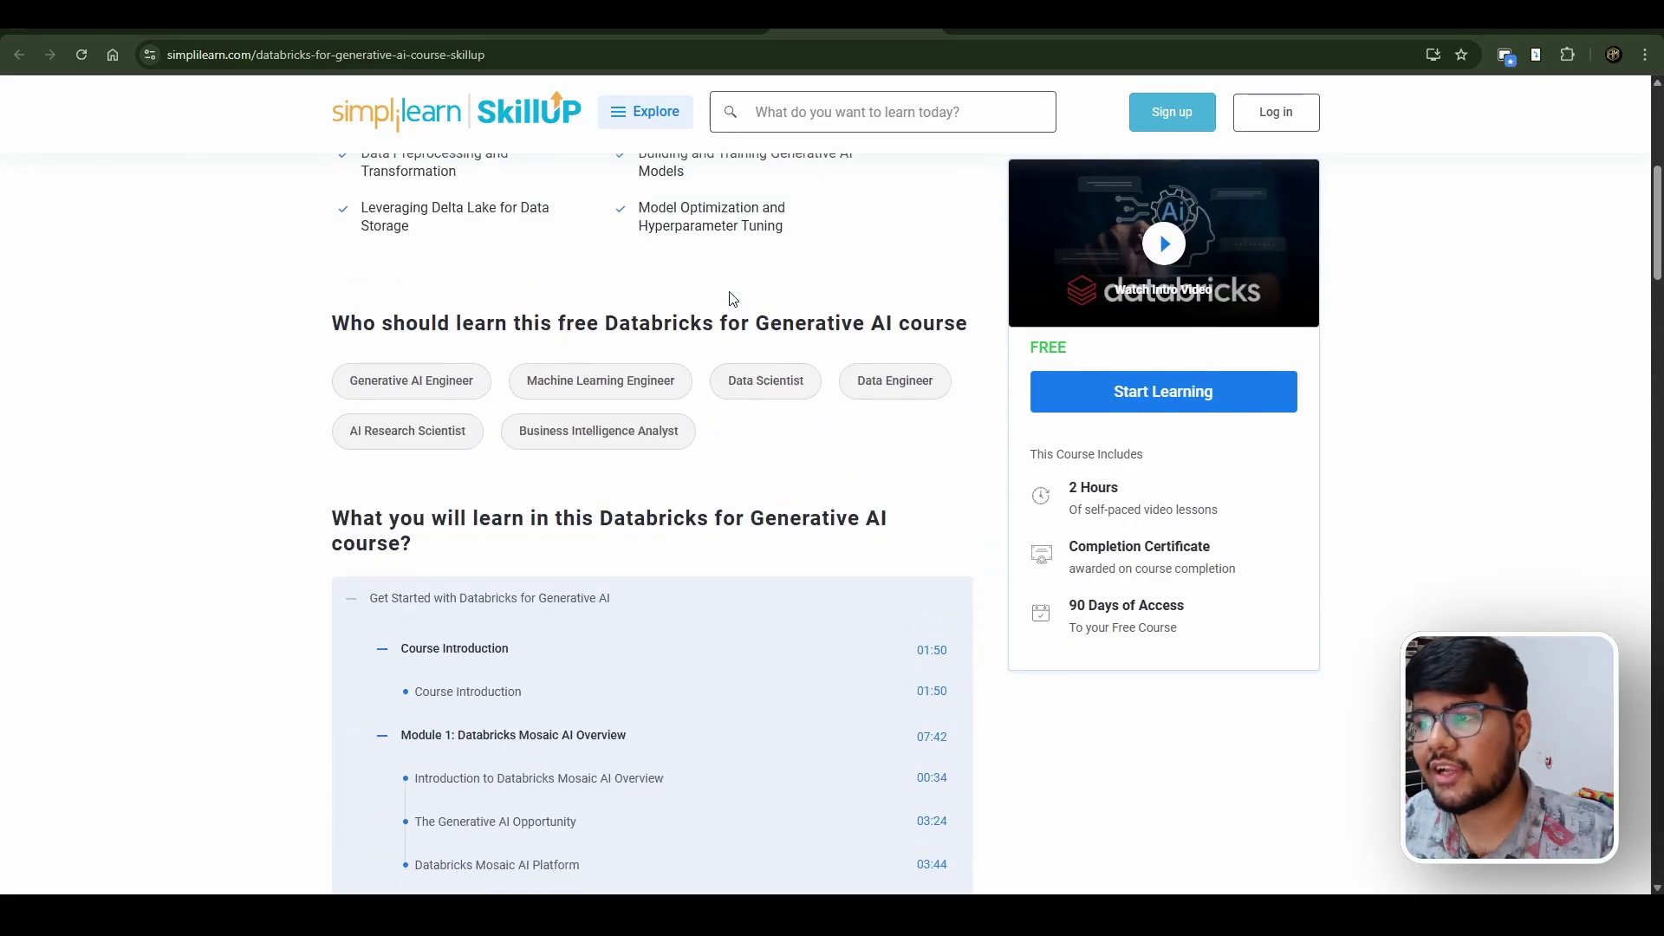
pyautogui.scroll(4, 729, 300)
# Highlight the Databricks course title, Generative AI phrase and all six listed skills while reading
pyautogui.moveTo(387, 221); pyautogui.dragTo(885, 223)
pyautogui.doubleClick(884, 224)
pyautogui.scroll(-1, 883, 223)
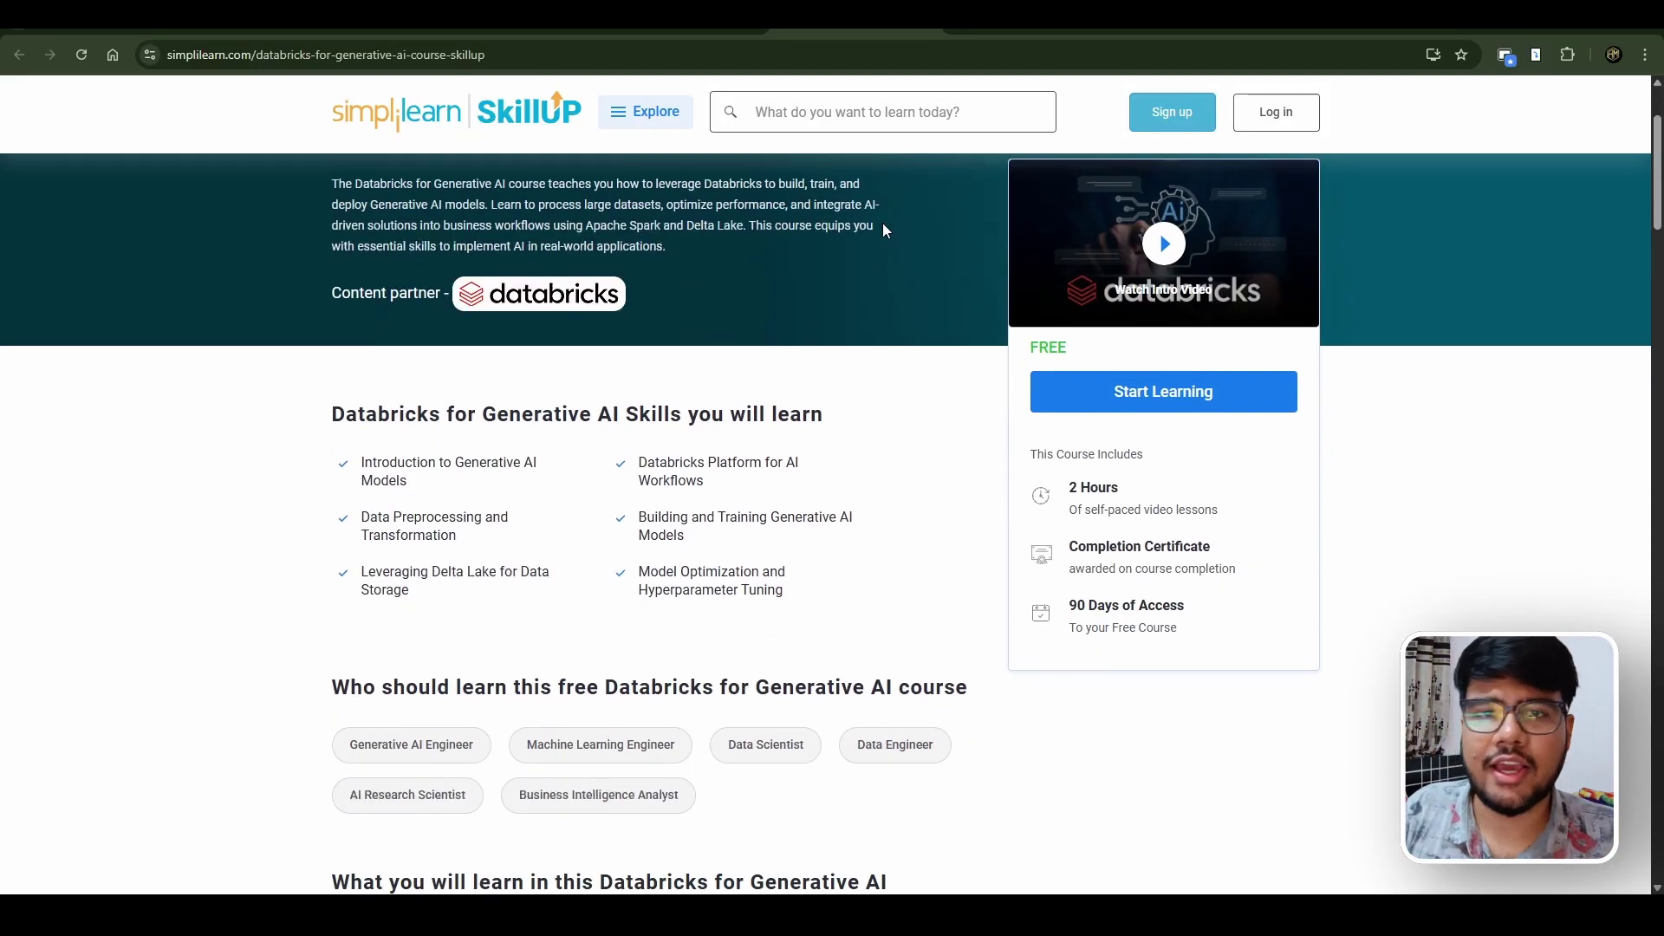
pyautogui.moveTo(541, 464); pyautogui.dragTo(518, 464)
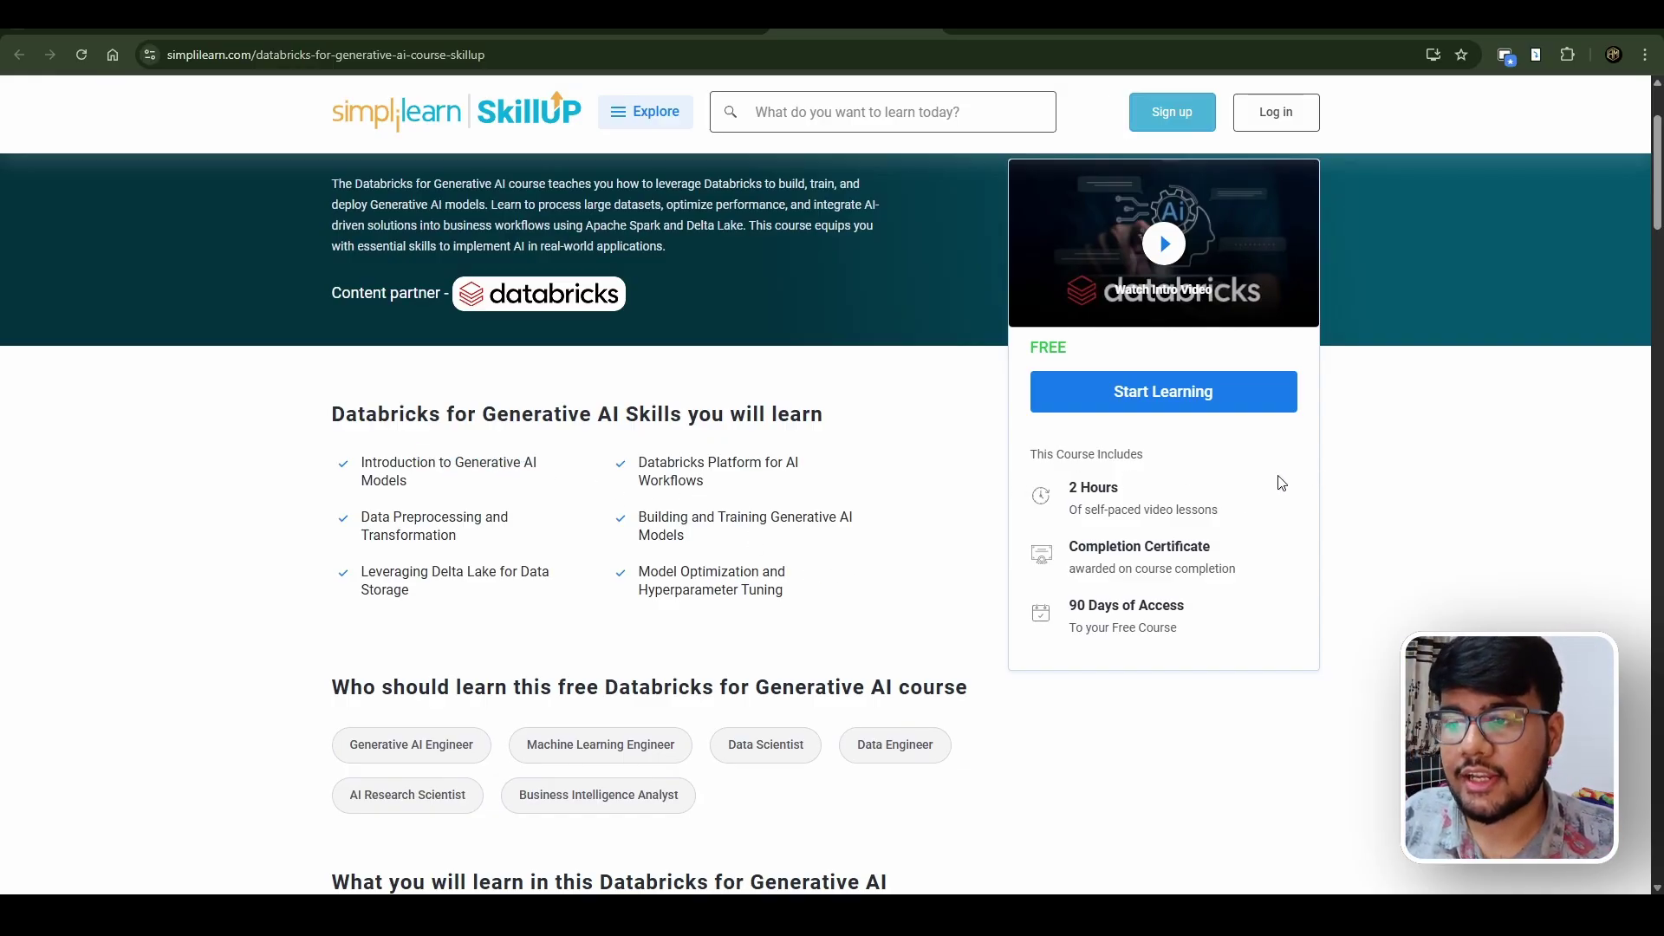
pyautogui.moveTo(1260, 492); pyautogui.dragTo(298, 443)
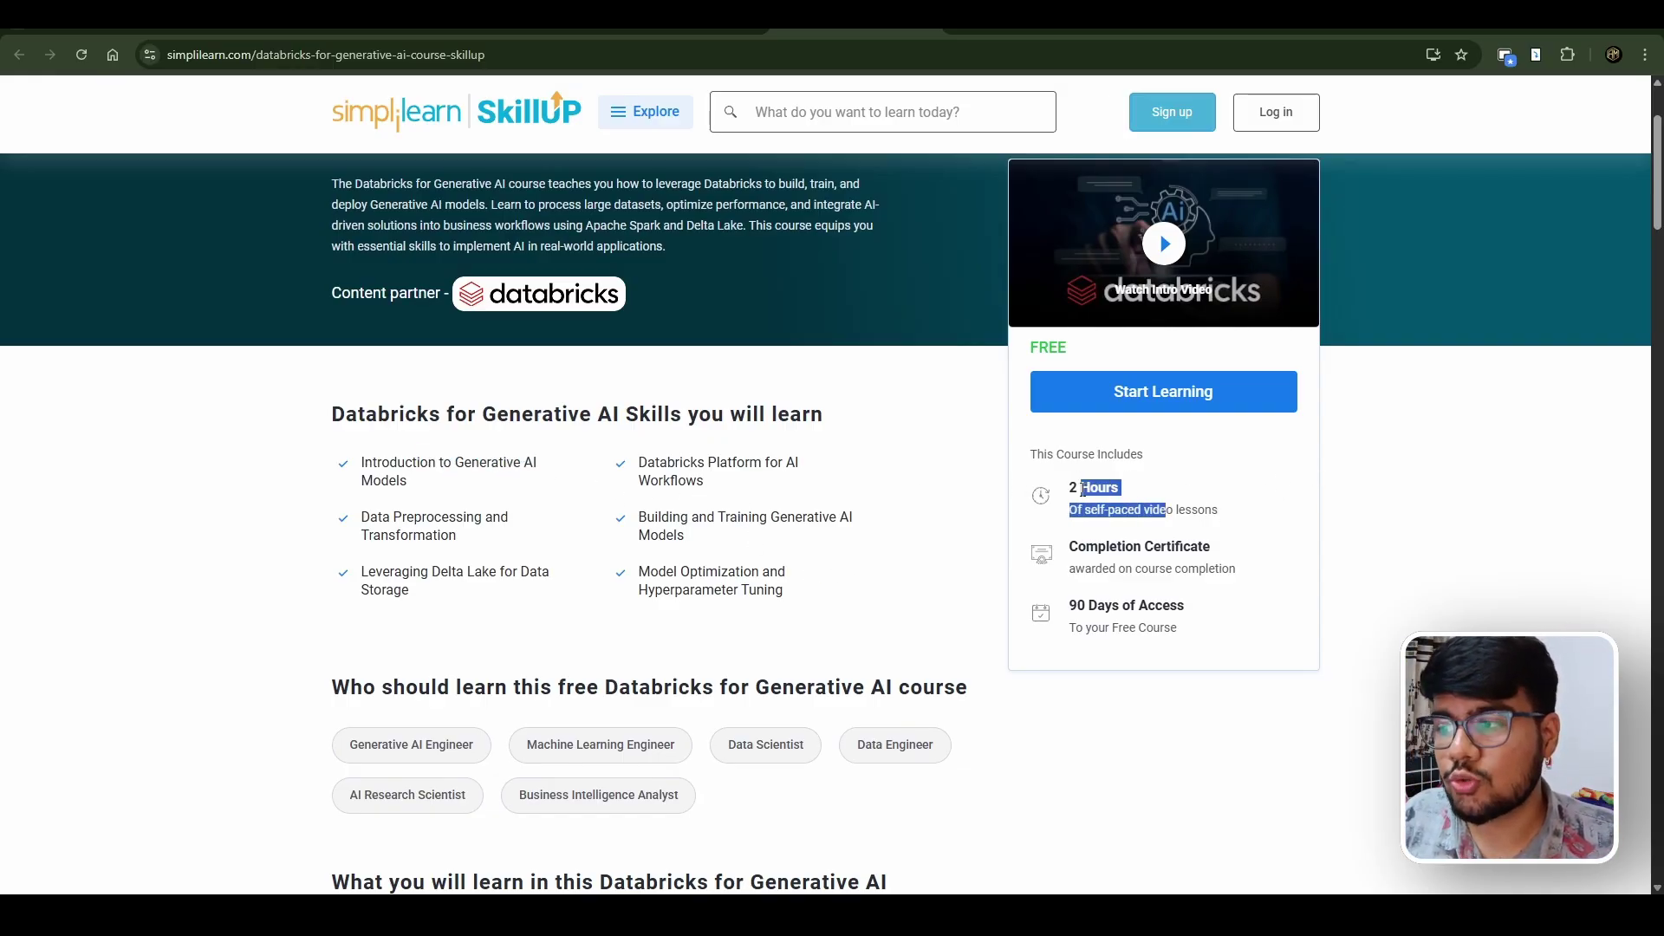
pyautogui.click(298, 442)
pyautogui.scroll(-1, 852, 592)
pyautogui.scroll(-3, 851, 595)
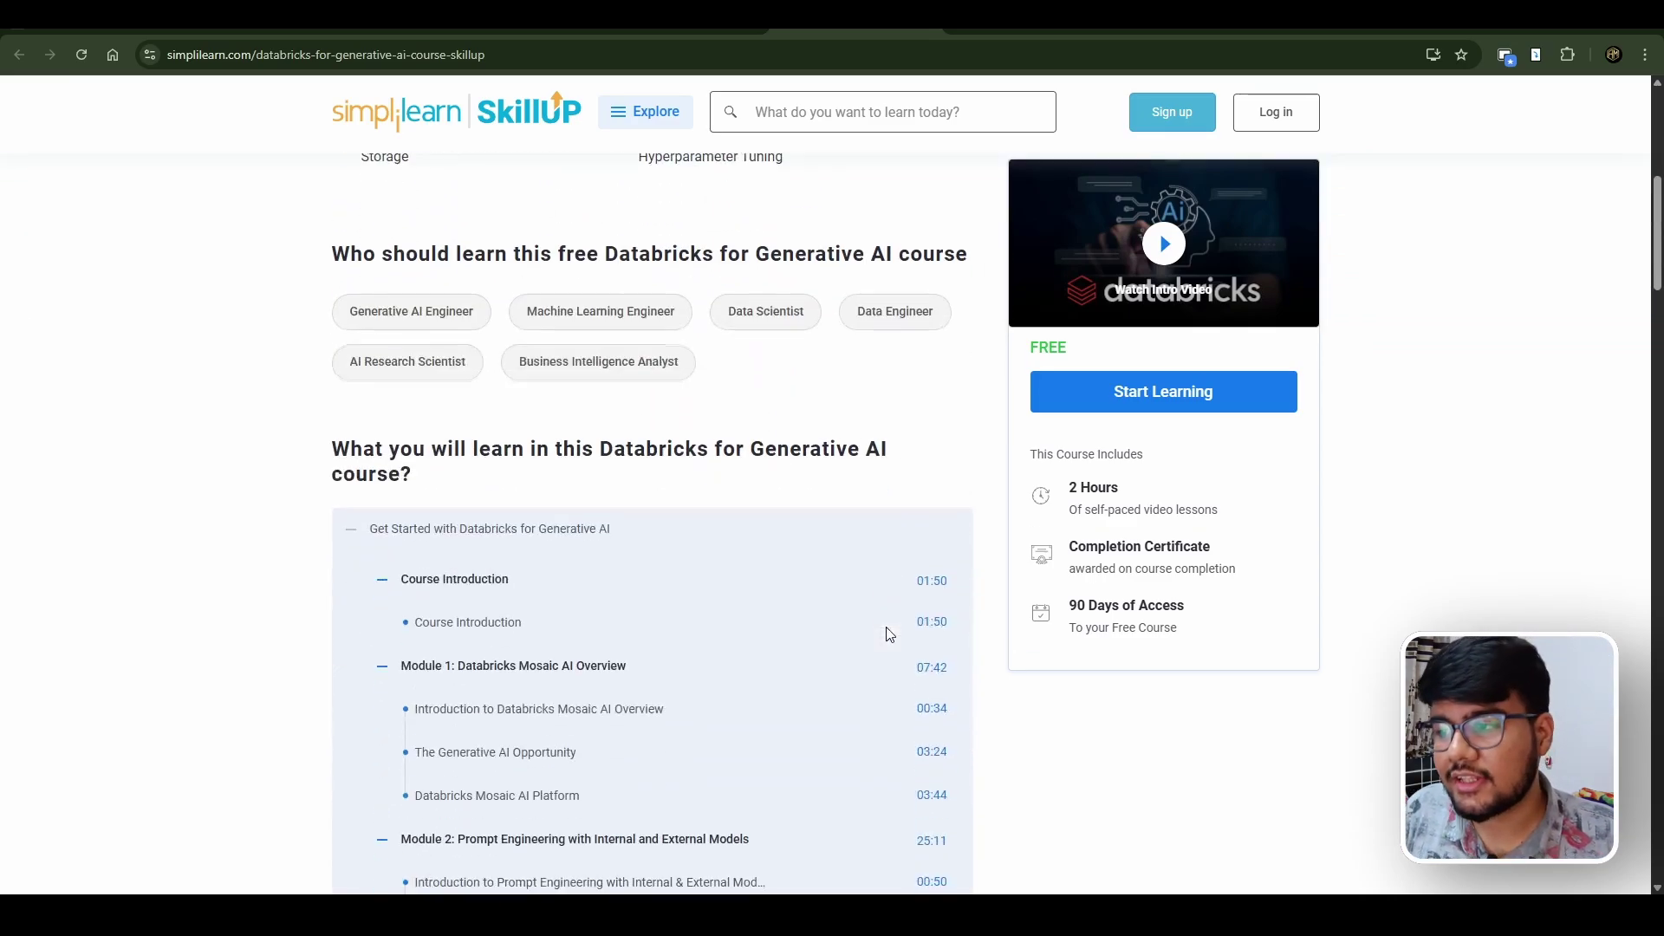
pyautogui.scroll(-4, 885, 634)
pyautogui.scroll(-2, 884, 634)
pyautogui.scroll(-3, 859, 637)
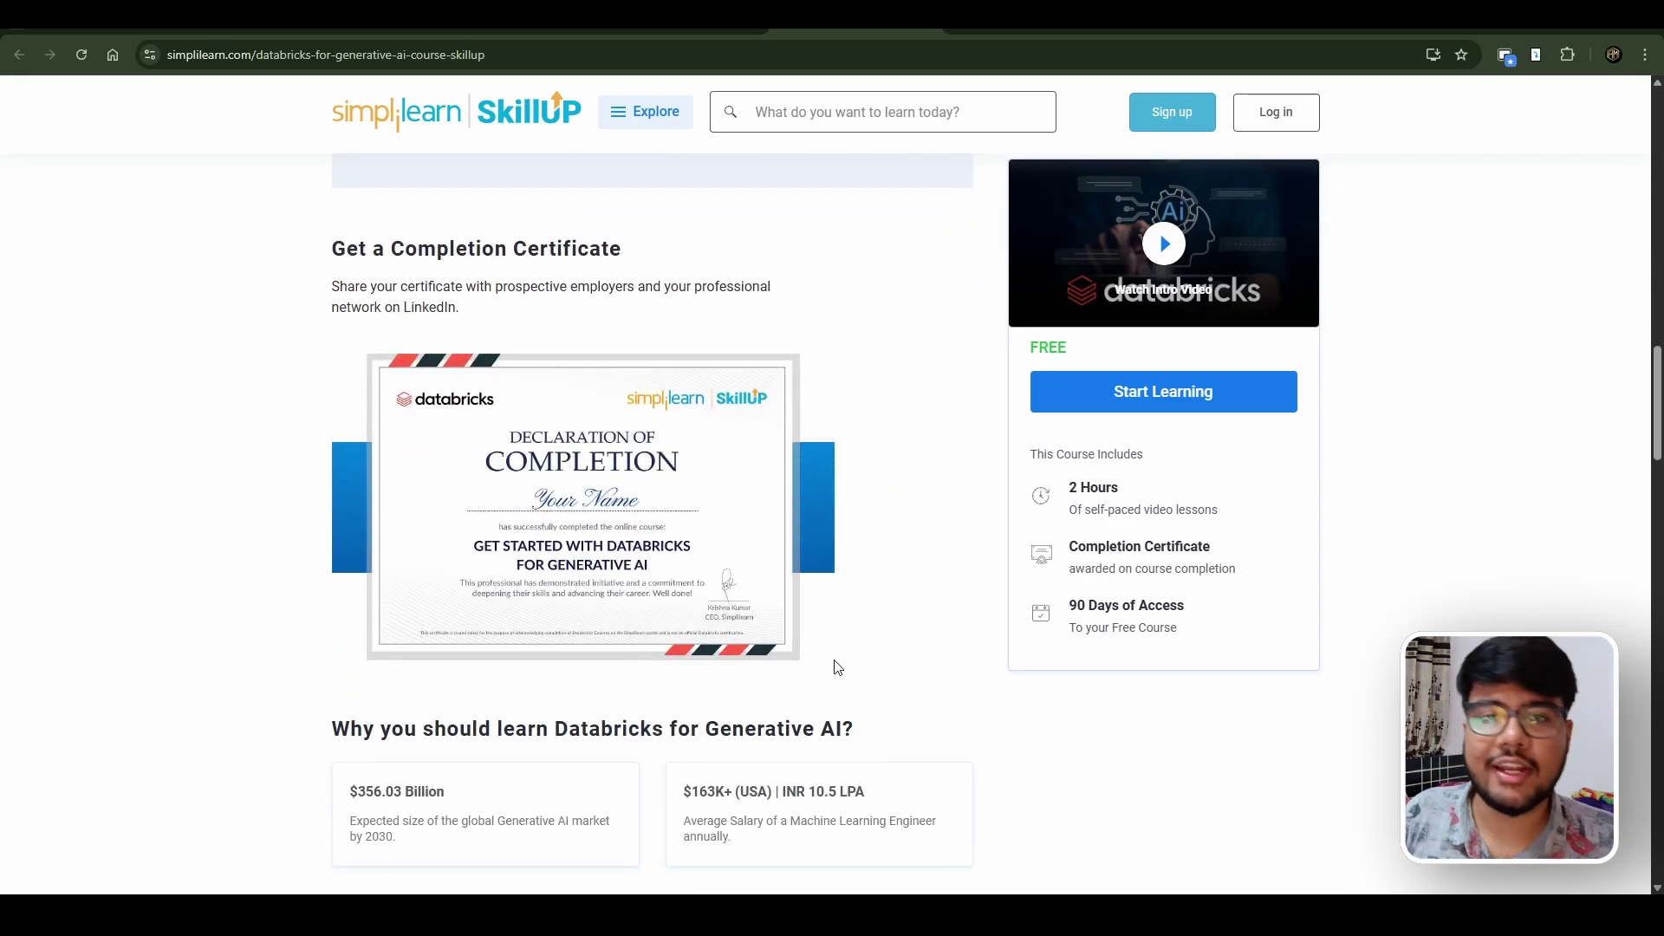
pyautogui.scroll(2, 836, 668)
pyautogui.scroll(4, 834, 668)
pyautogui.scroll(1, 408, 327)
pyautogui.scroll(1, 477, 363)
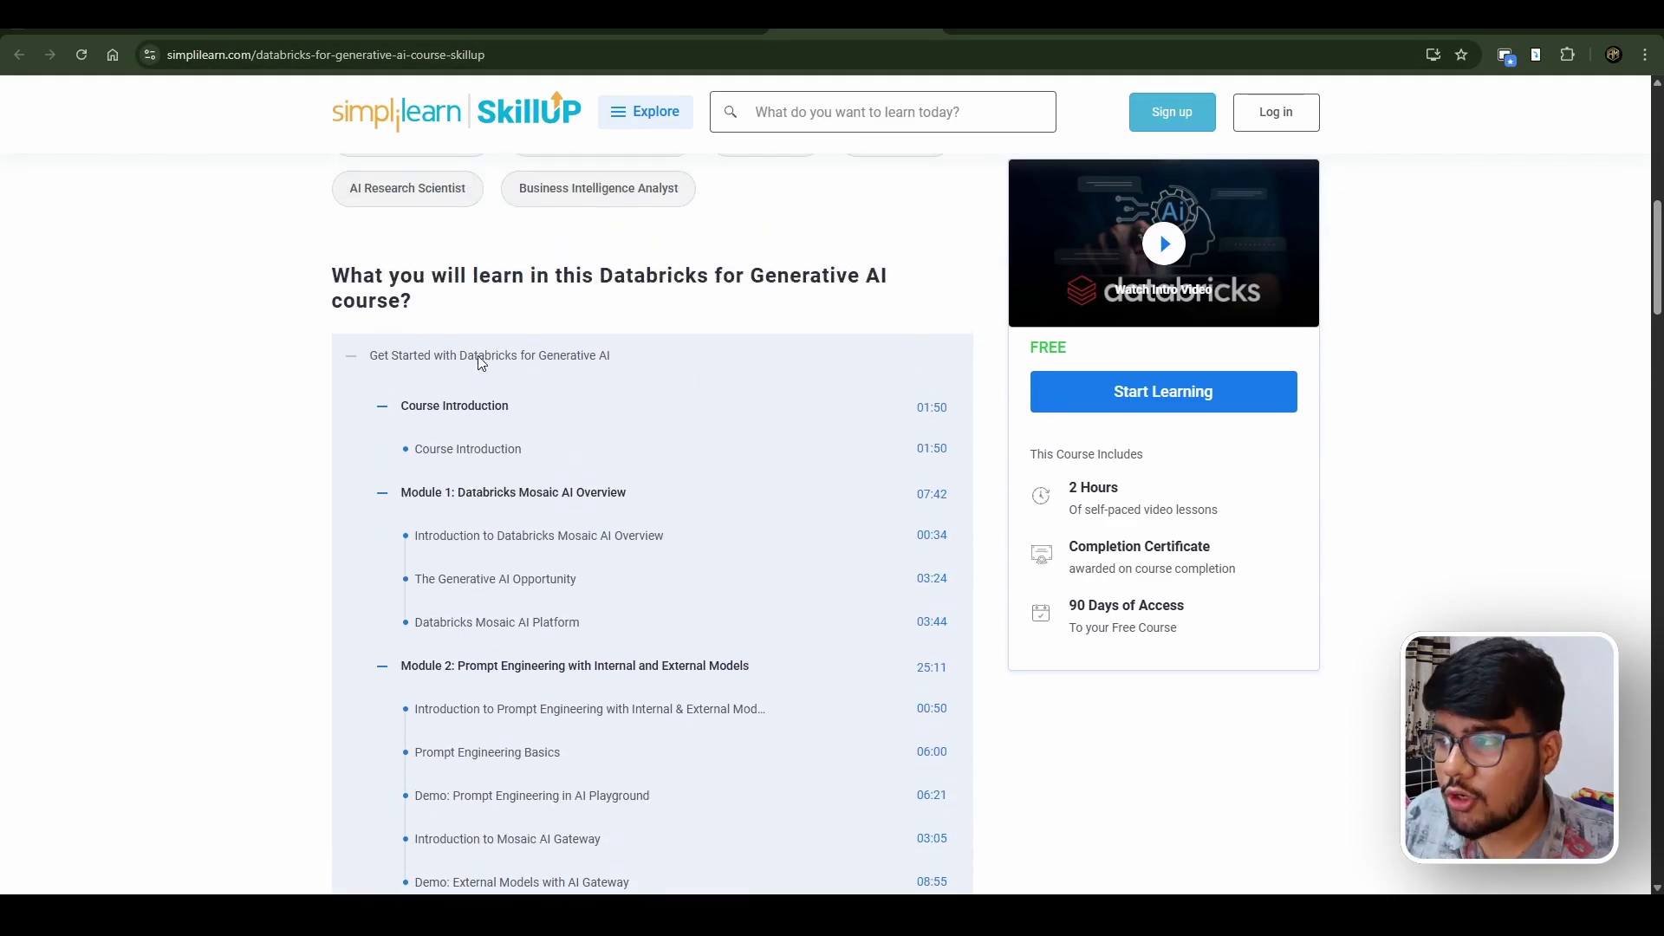
pyautogui.scroll(-1, 650, 391)
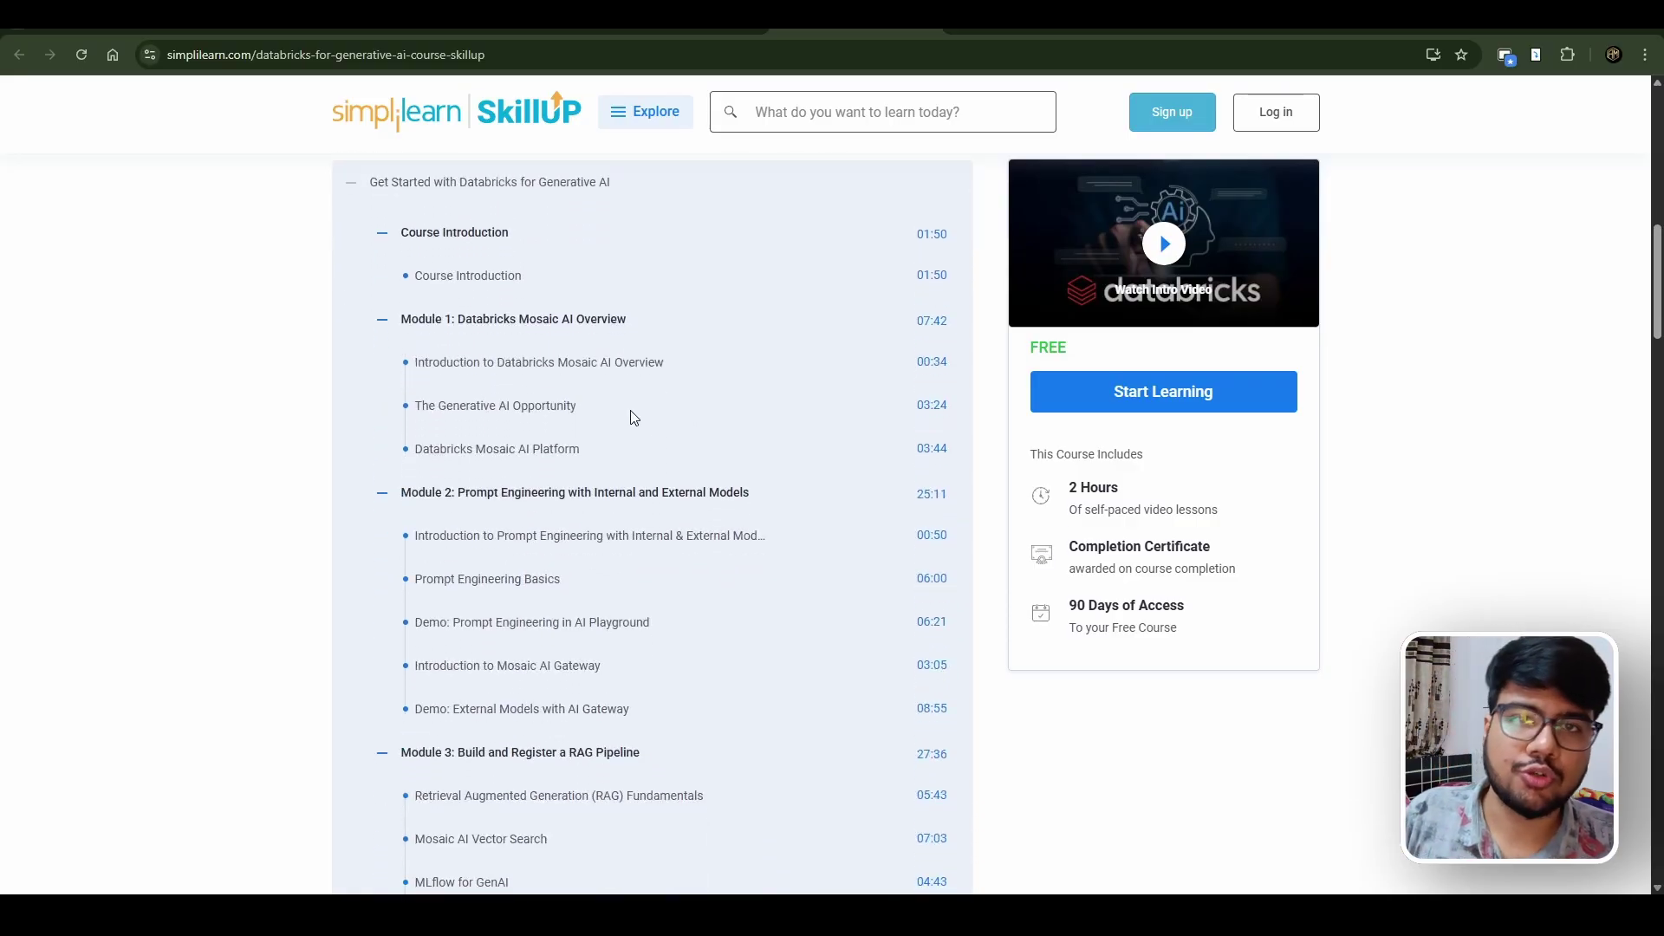
pyautogui.scroll(-1, 635, 421)
pyautogui.scroll(-1, 635, 430)
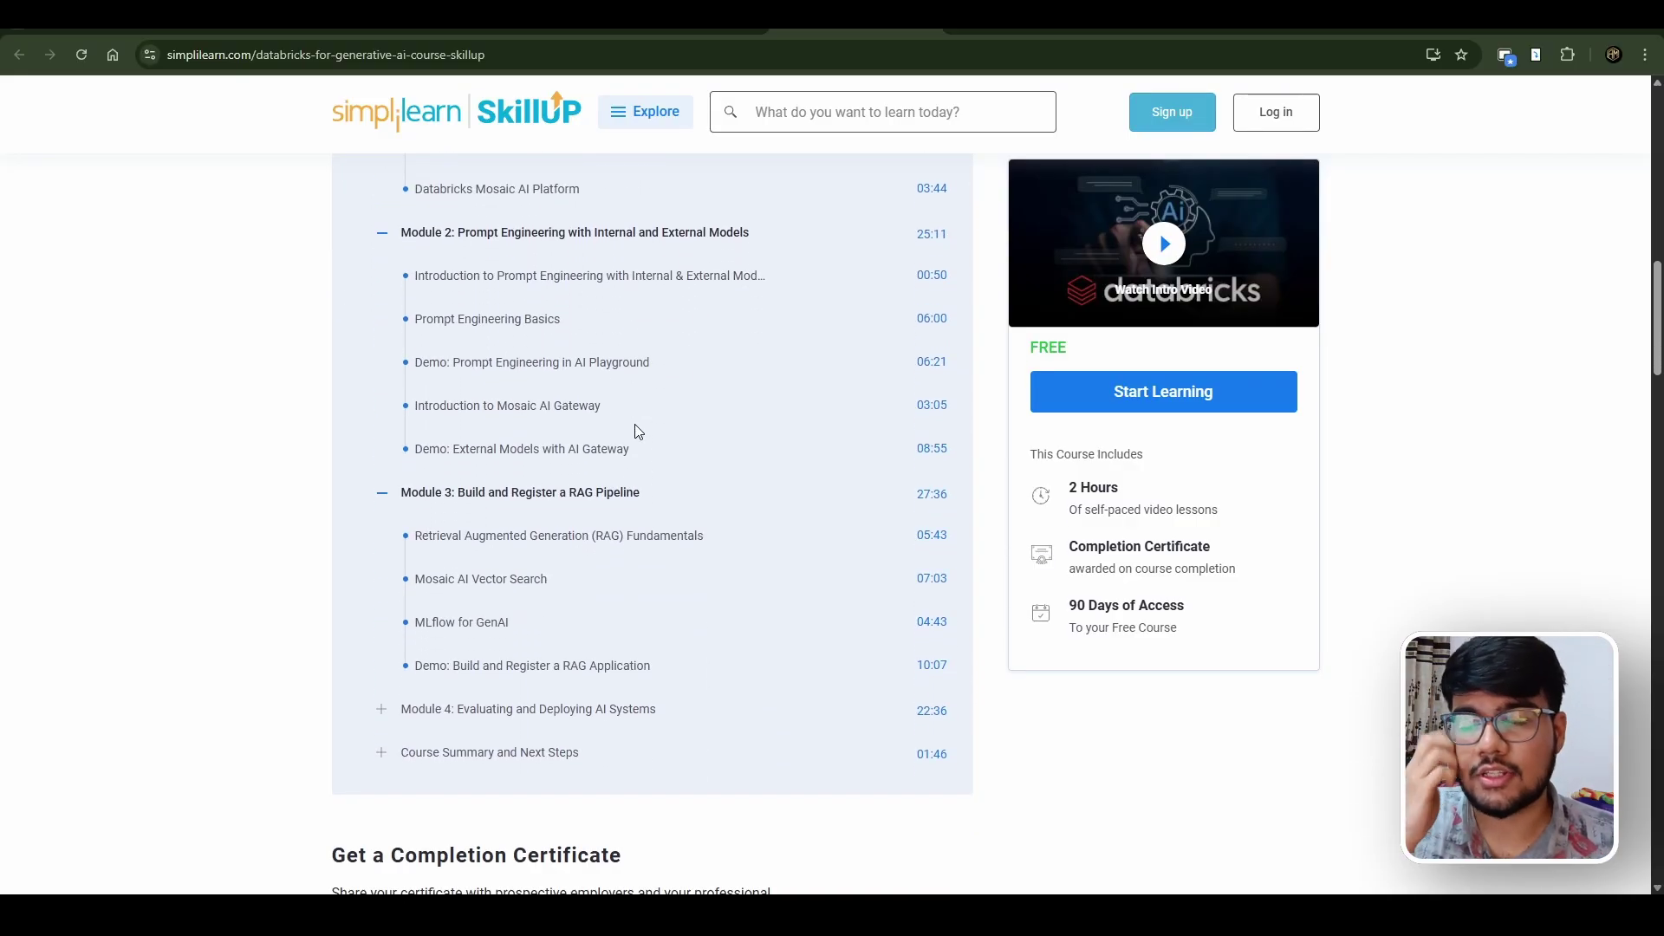
pyautogui.scroll(-1, 635, 456)
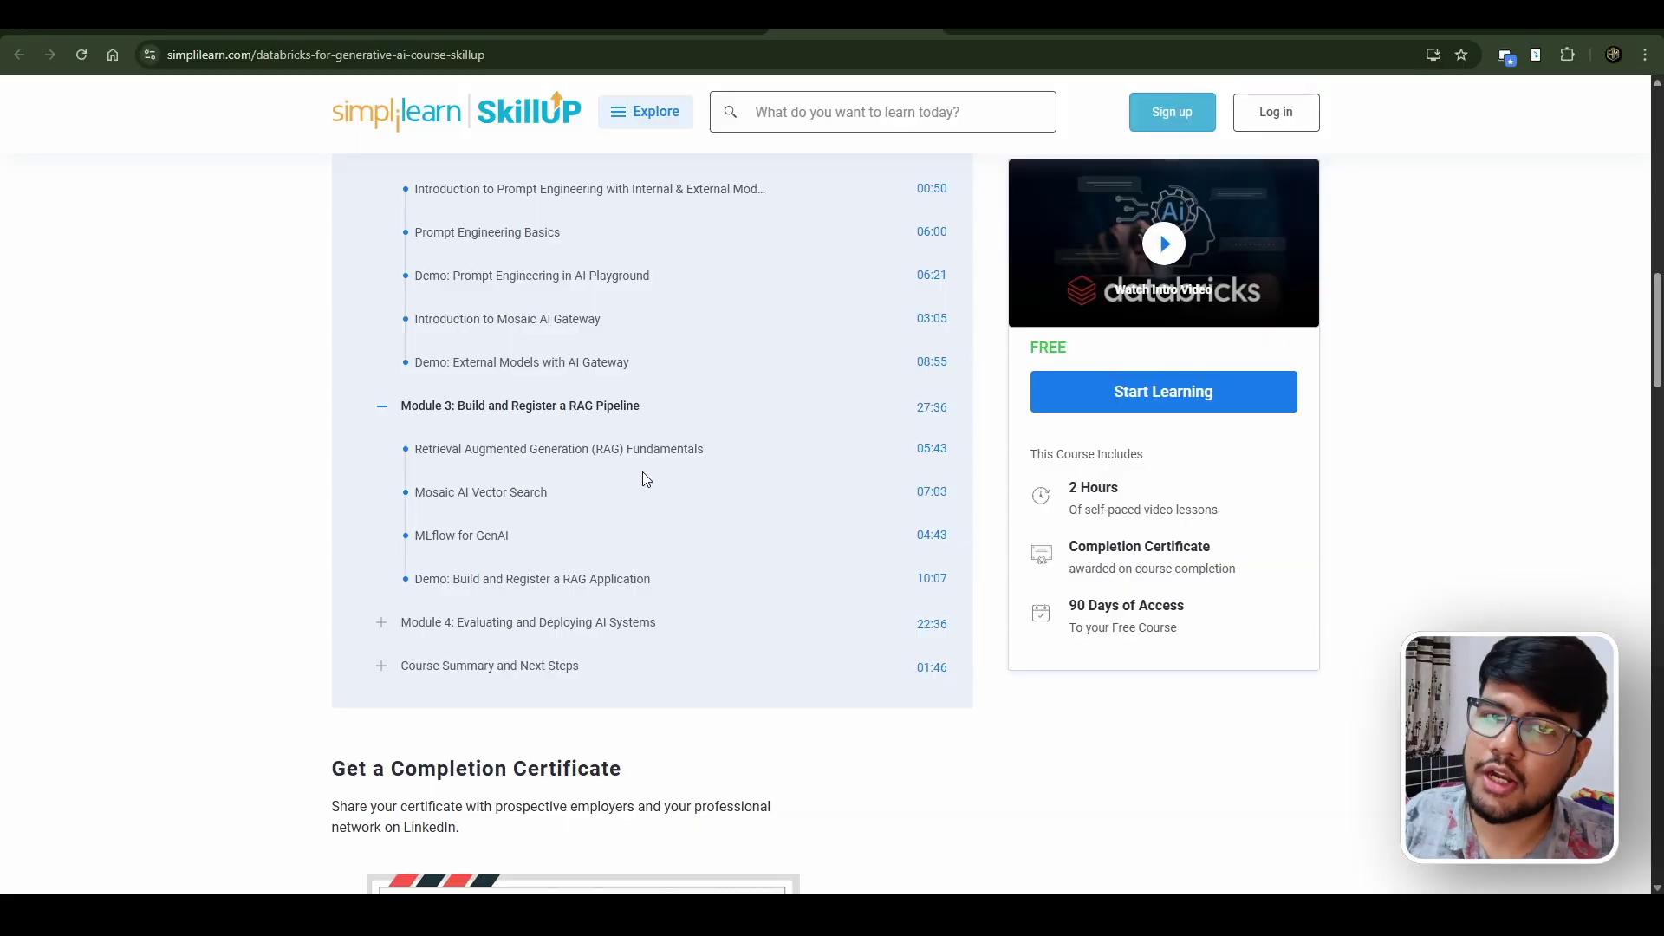
pyautogui.scroll(2, 643, 476)
pyautogui.scroll(1, 658, 477)
pyautogui.scroll(-1, 762, 551)
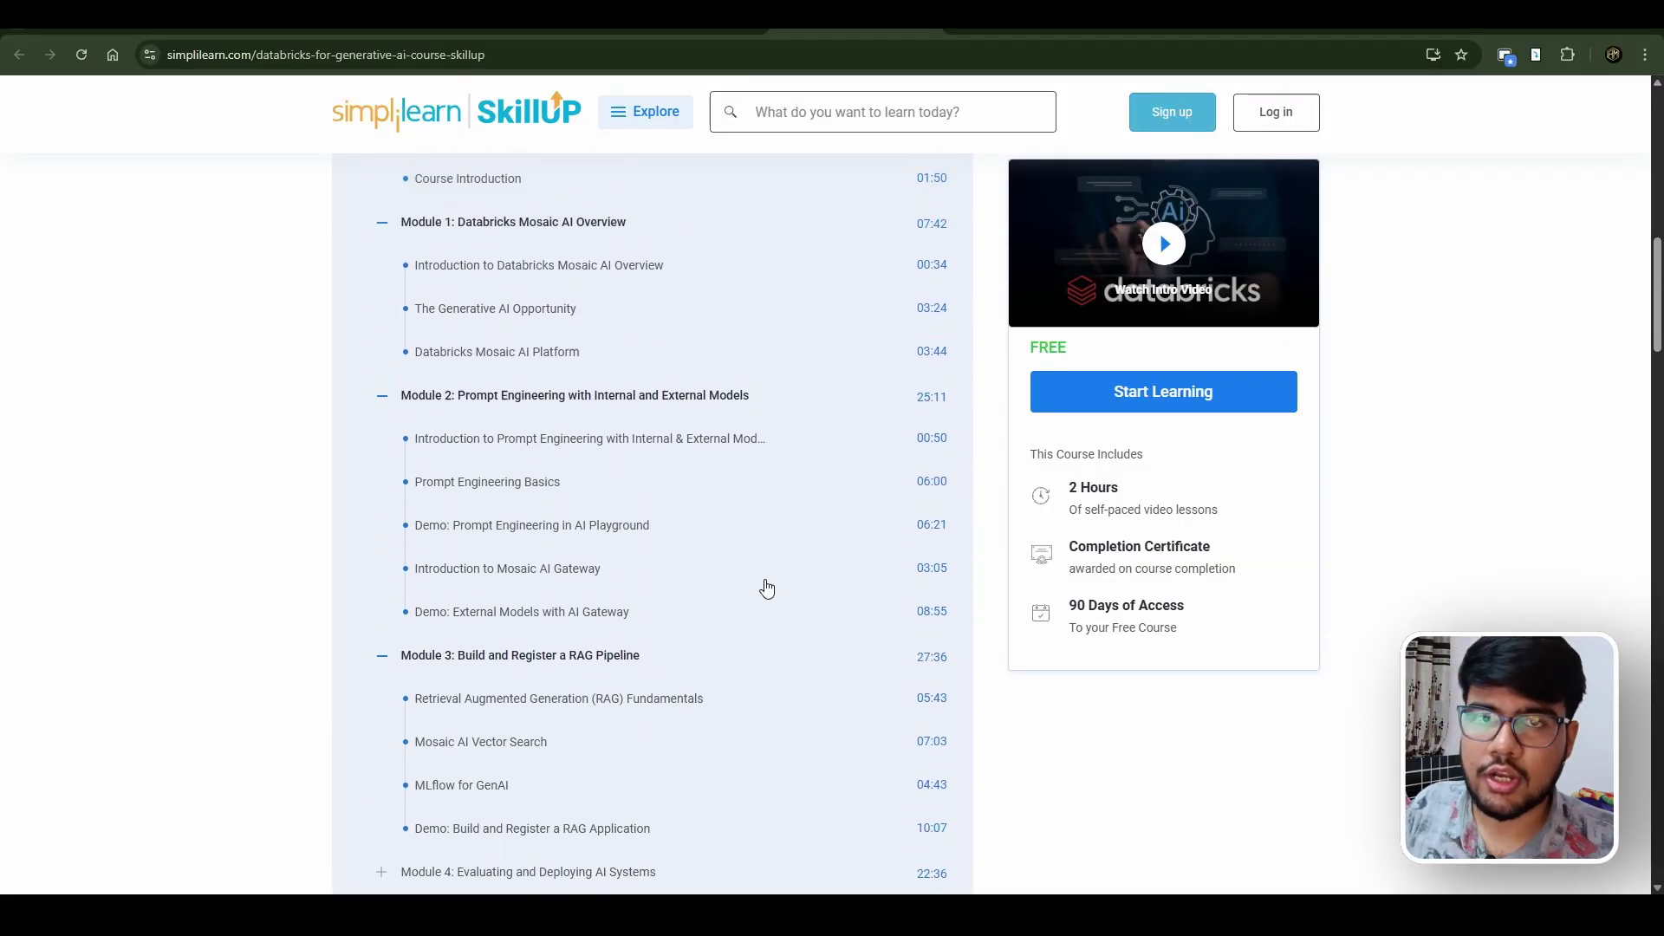
pyautogui.scroll(-2, 766, 587)
pyautogui.scroll(-3, 775, 581)
pyautogui.scroll(-4, 787, 576)
pyautogui.scroll(-5, 817, 558)
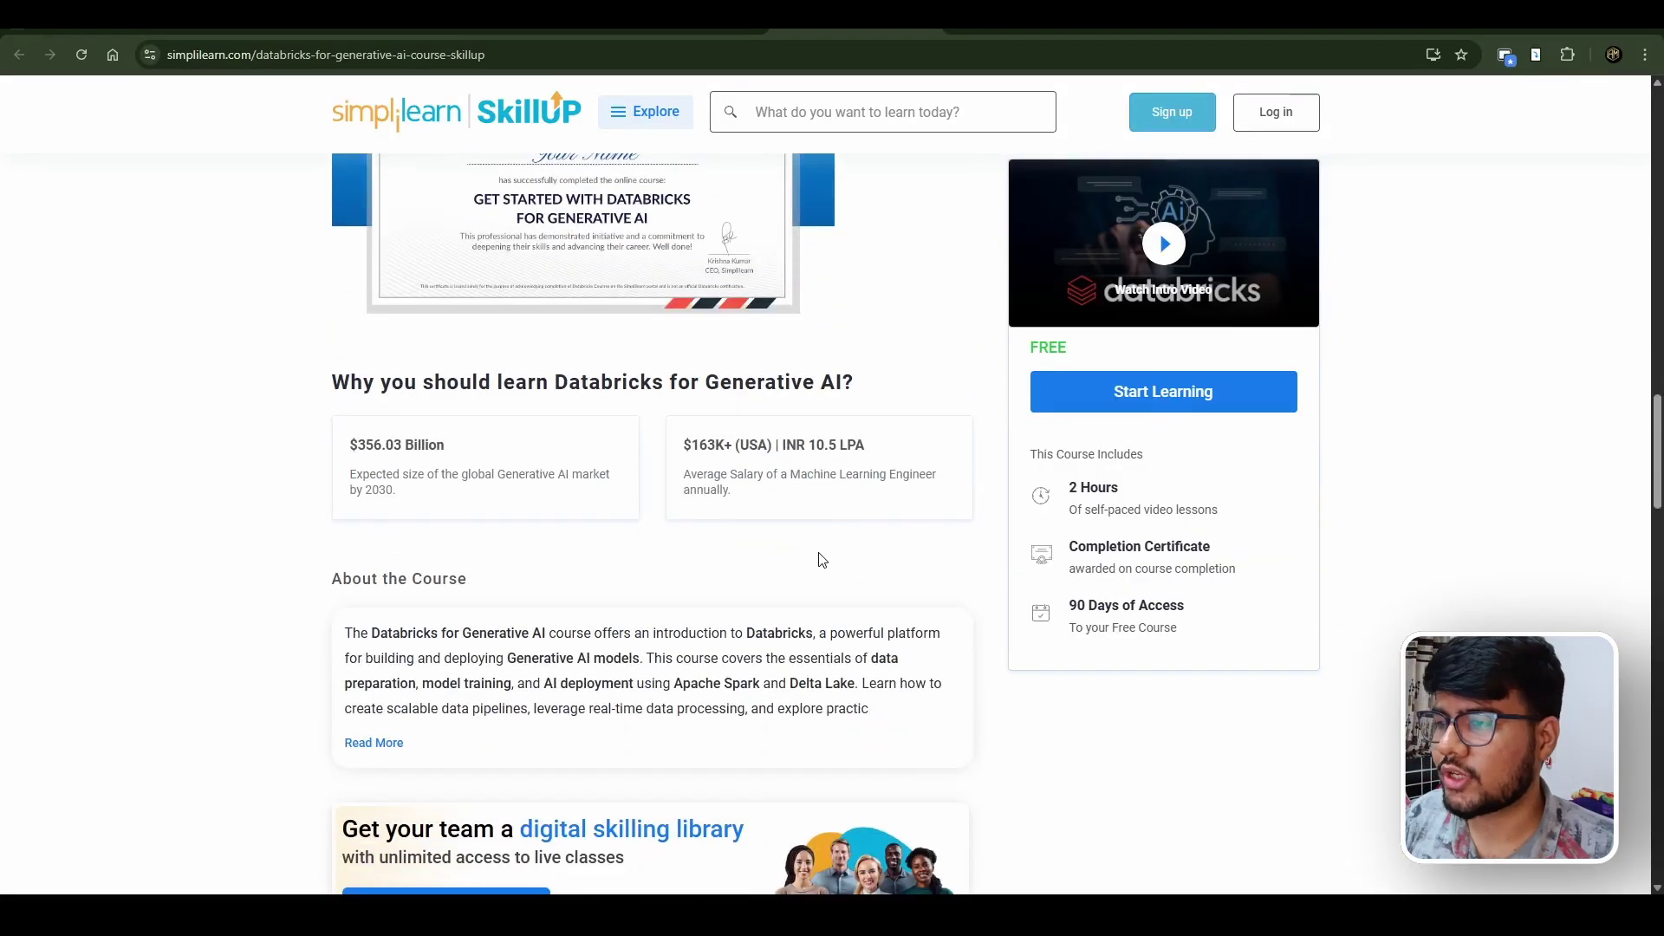
pyautogui.scroll(-1, 807, 431)
pyautogui.moveTo(813, 358); pyautogui.dragTo(897, 373)
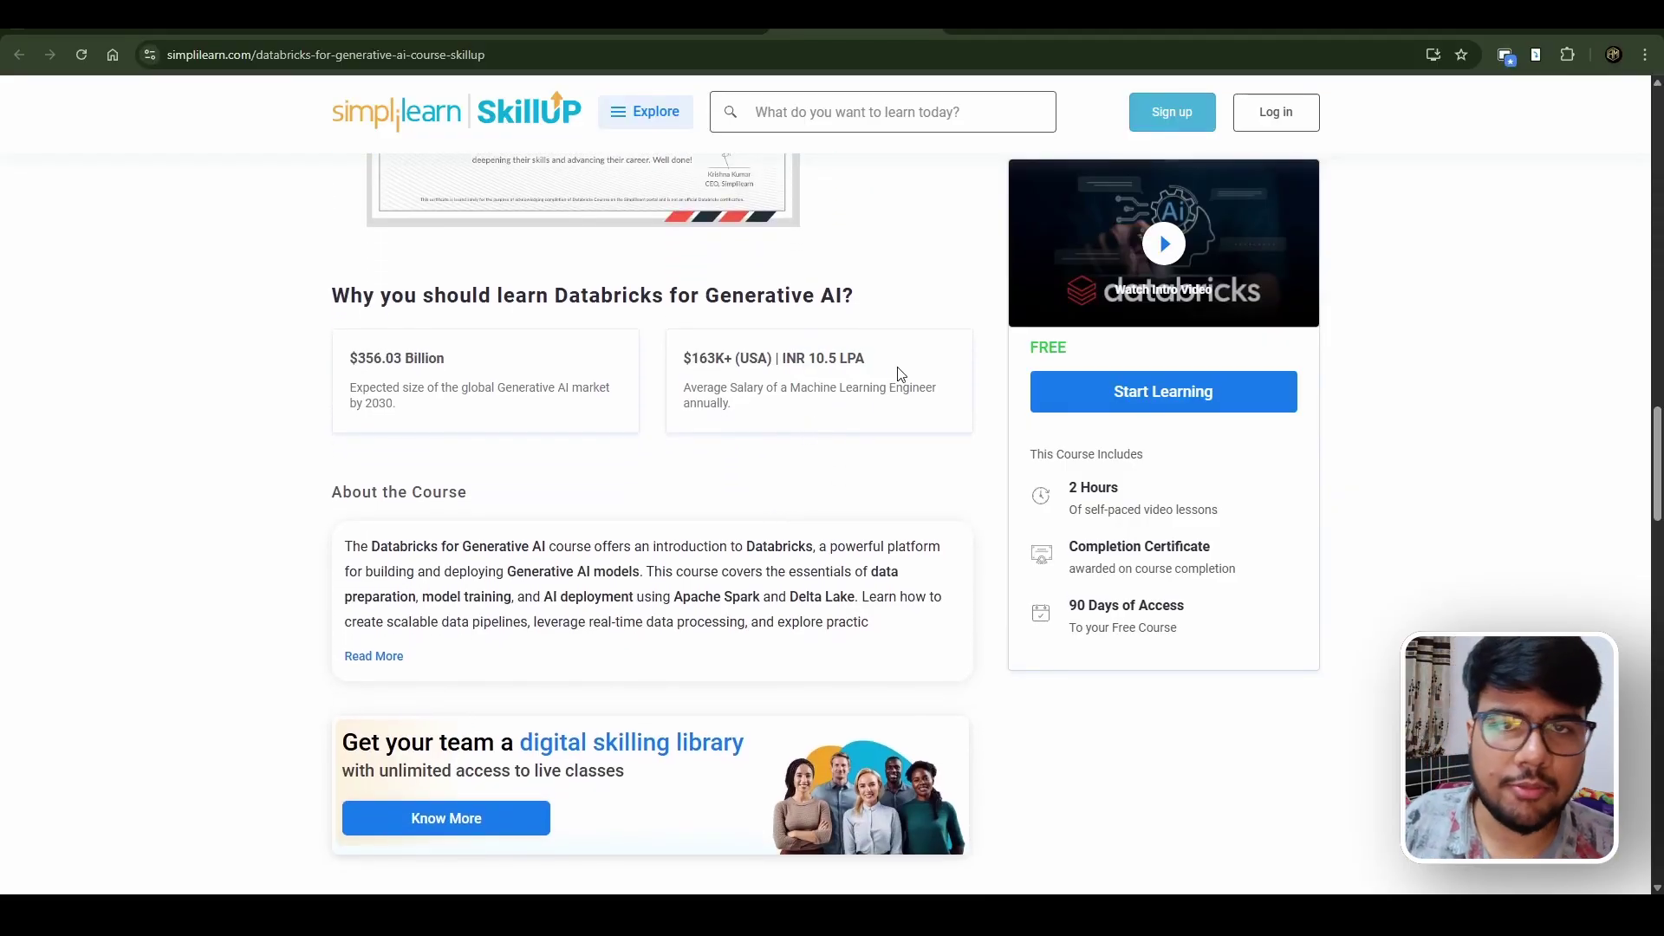
pyautogui.scroll(2, 897, 374)
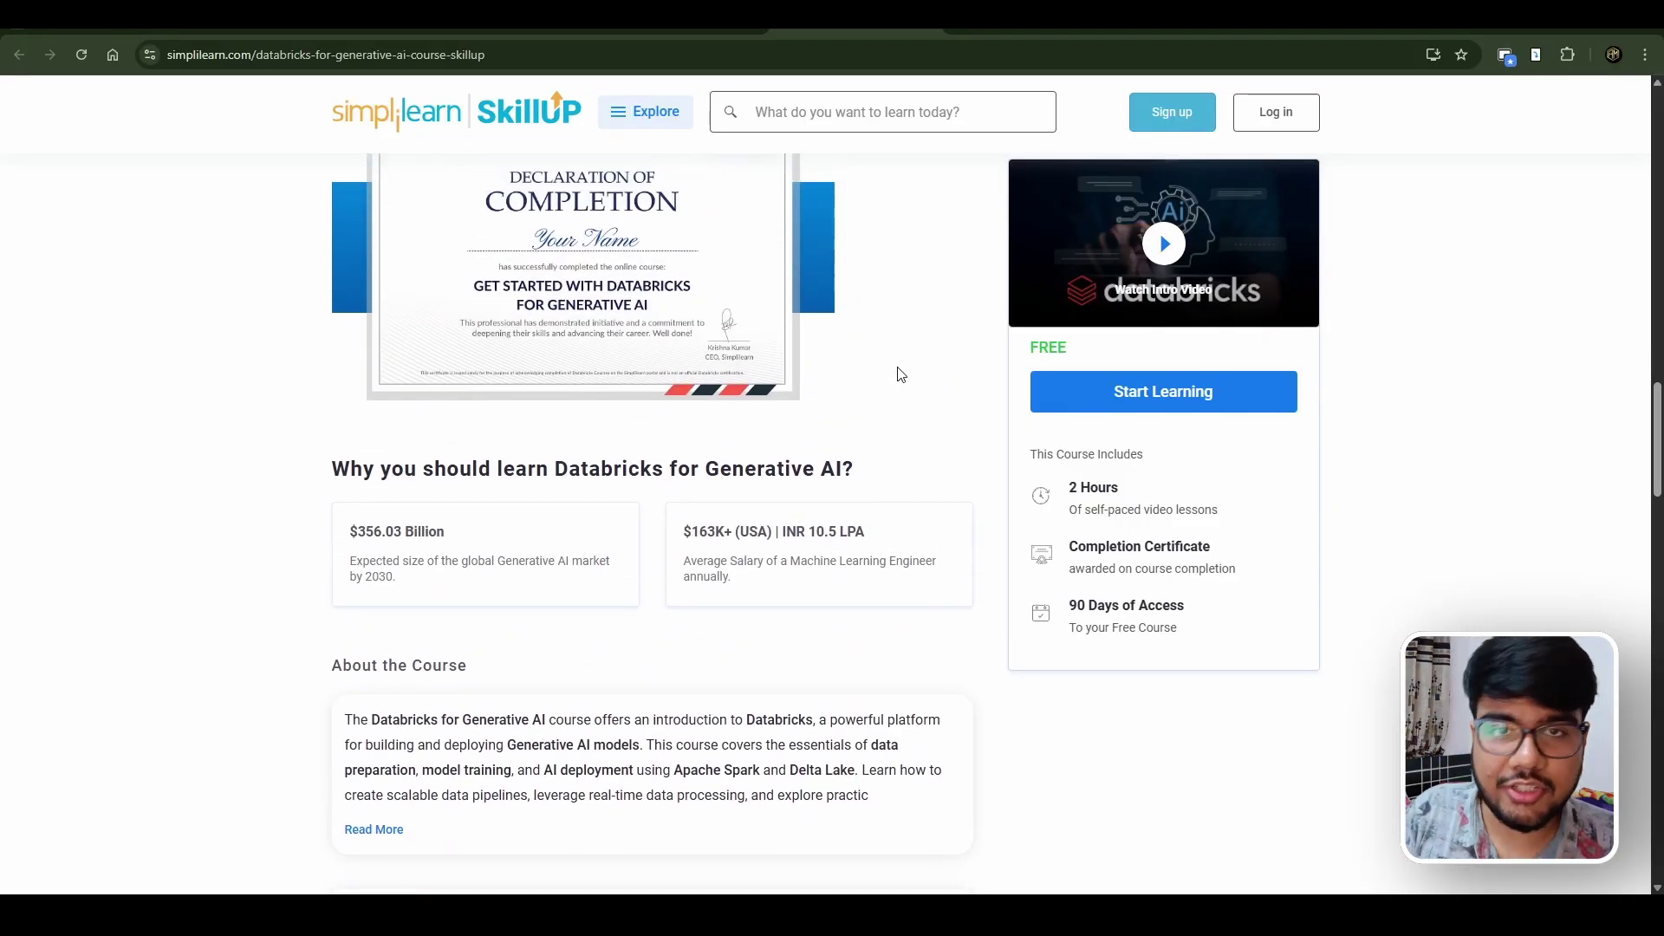
pyautogui.scroll(-1, 898, 373)
pyautogui.scroll(-1, 898, 373)
pyautogui.scroll(-2, 897, 374)
# Expand the full Databricks course description with Read More and review the career section
pyautogui.click(373, 394)
pyautogui.scroll(-1, 417, 493)
pyautogui.scroll(-1, 417, 492)
pyautogui.scroll(-4, 417, 493)
pyautogui.scroll(-2, 410, 429)
pyautogui.scroll(-1, 404, 378)
pyautogui.scroll(-1, 403, 377)
pyautogui.scroll(-1, 403, 378)
pyautogui.scroll(-1, 406, 465)
pyautogui.click(713, 488)
pyautogui.scroll(-1, 715, 488)
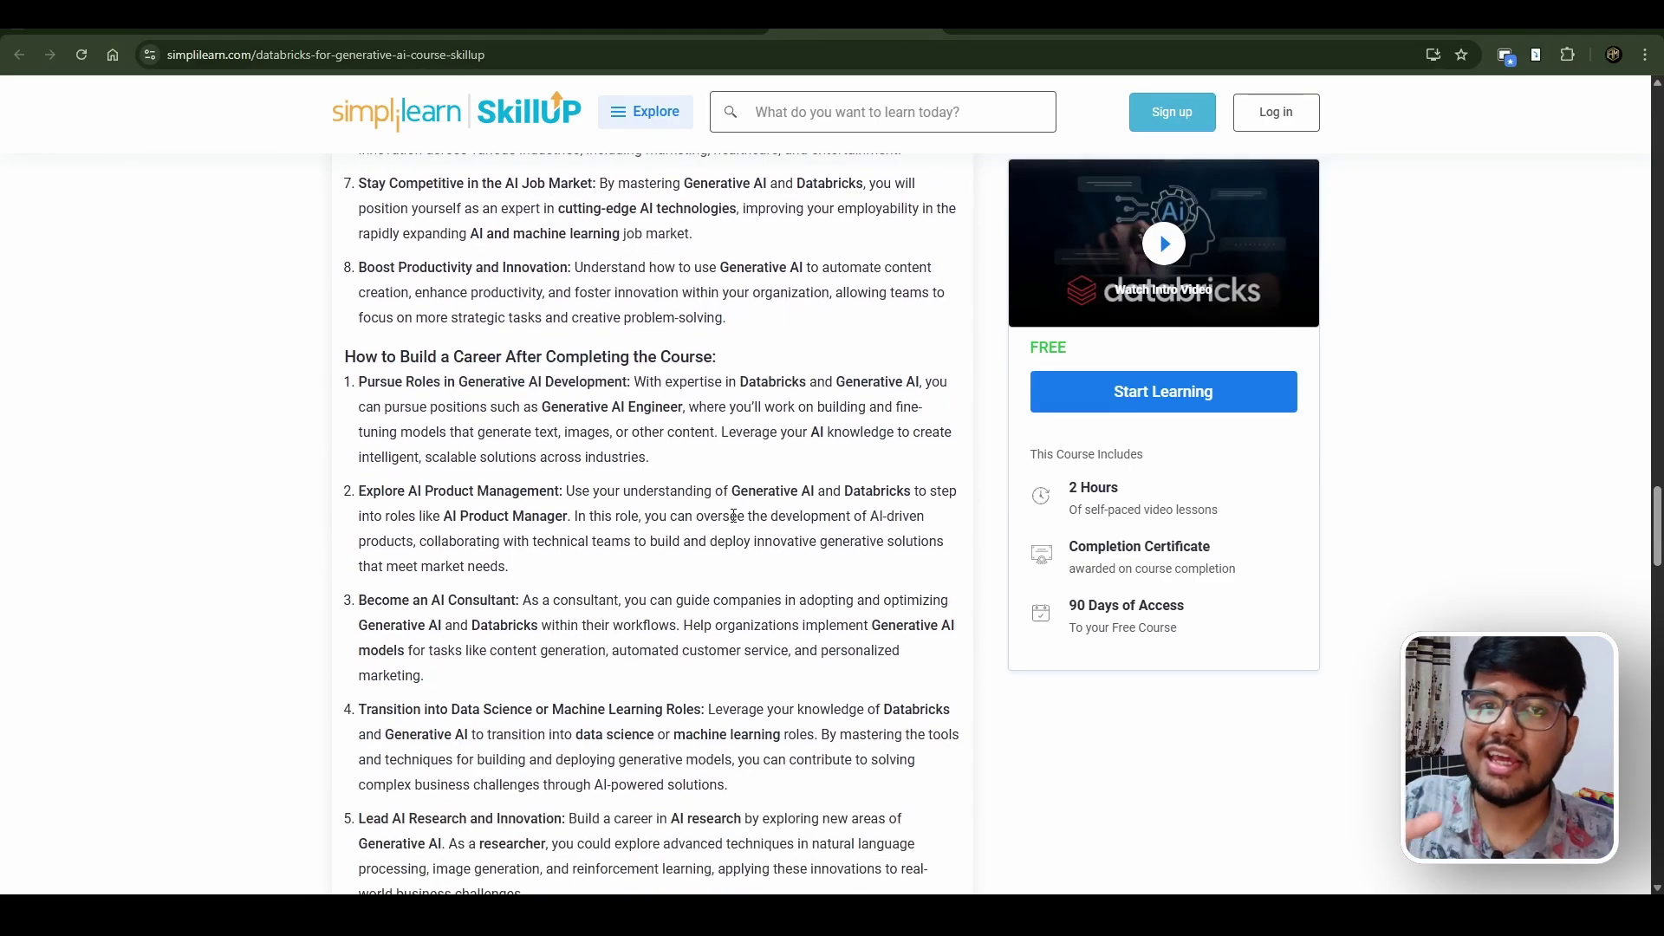
pyautogui.scroll(-2, 731, 520)
pyautogui.scroll(-1, 732, 527)
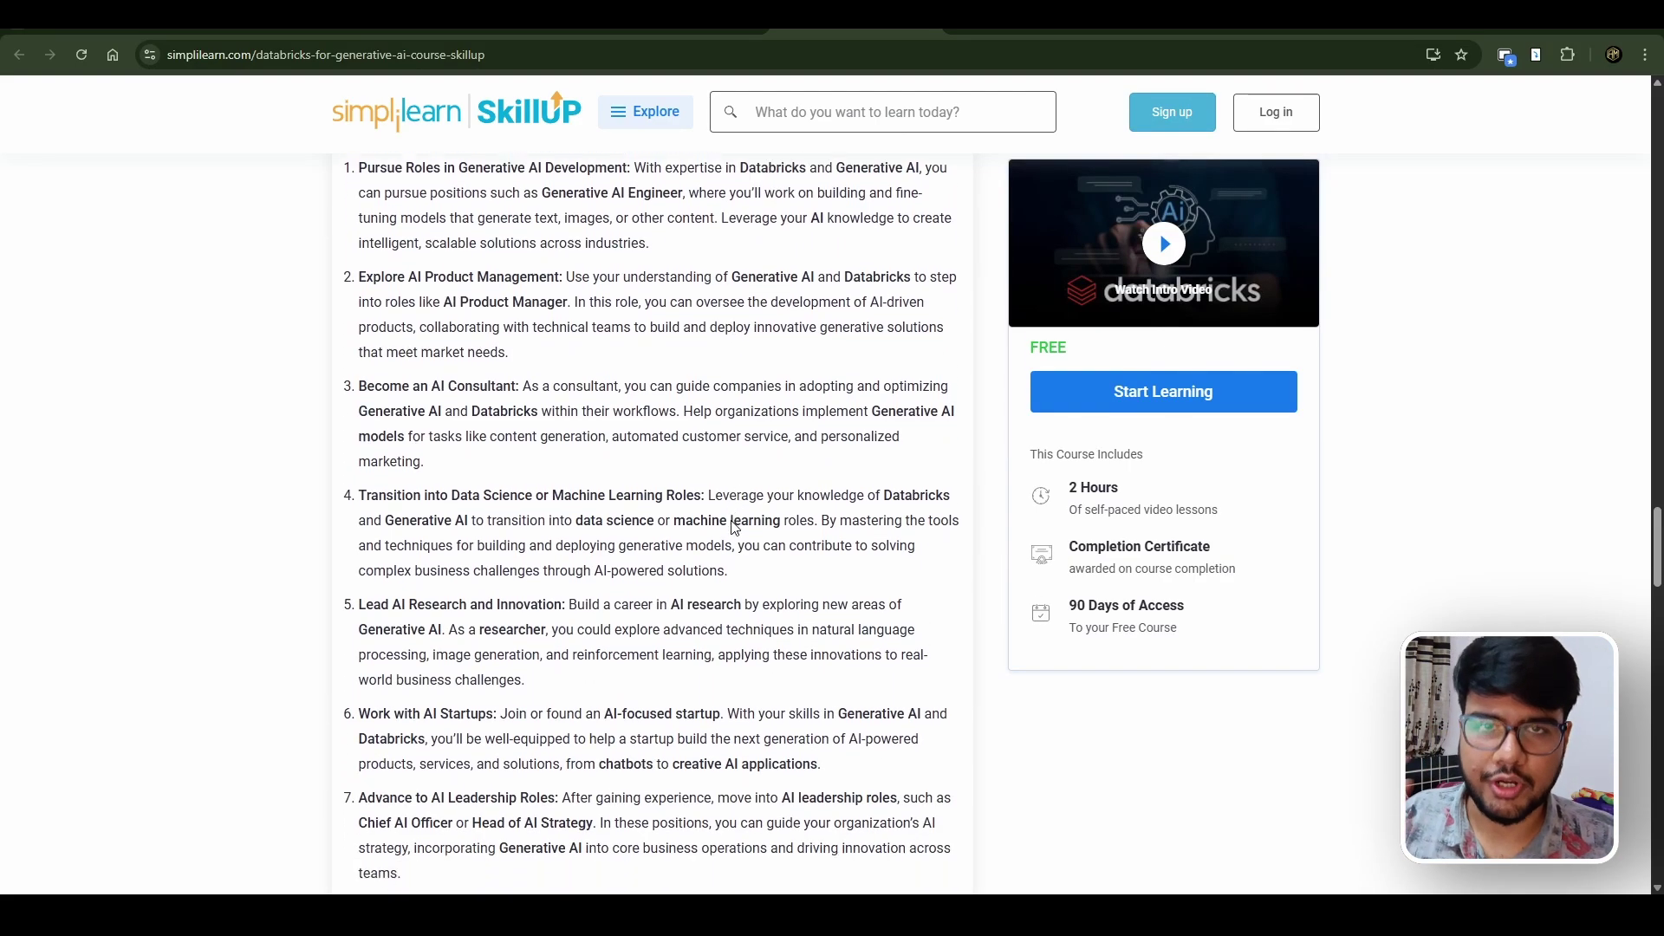
pyautogui.scroll(-2, 732, 524)
pyautogui.scroll(-1, 733, 520)
pyautogui.scroll(-1, 733, 521)
pyautogui.scroll(-1, 732, 521)
pyautogui.scroll(-3, 732, 521)
pyautogui.scroll(-2, 733, 517)
pyautogui.scroll(-1, 730, 527)
pyautogui.scroll(3, 725, 531)
pyautogui.scroll(3, 716, 540)
pyautogui.scroll(4, 708, 545)
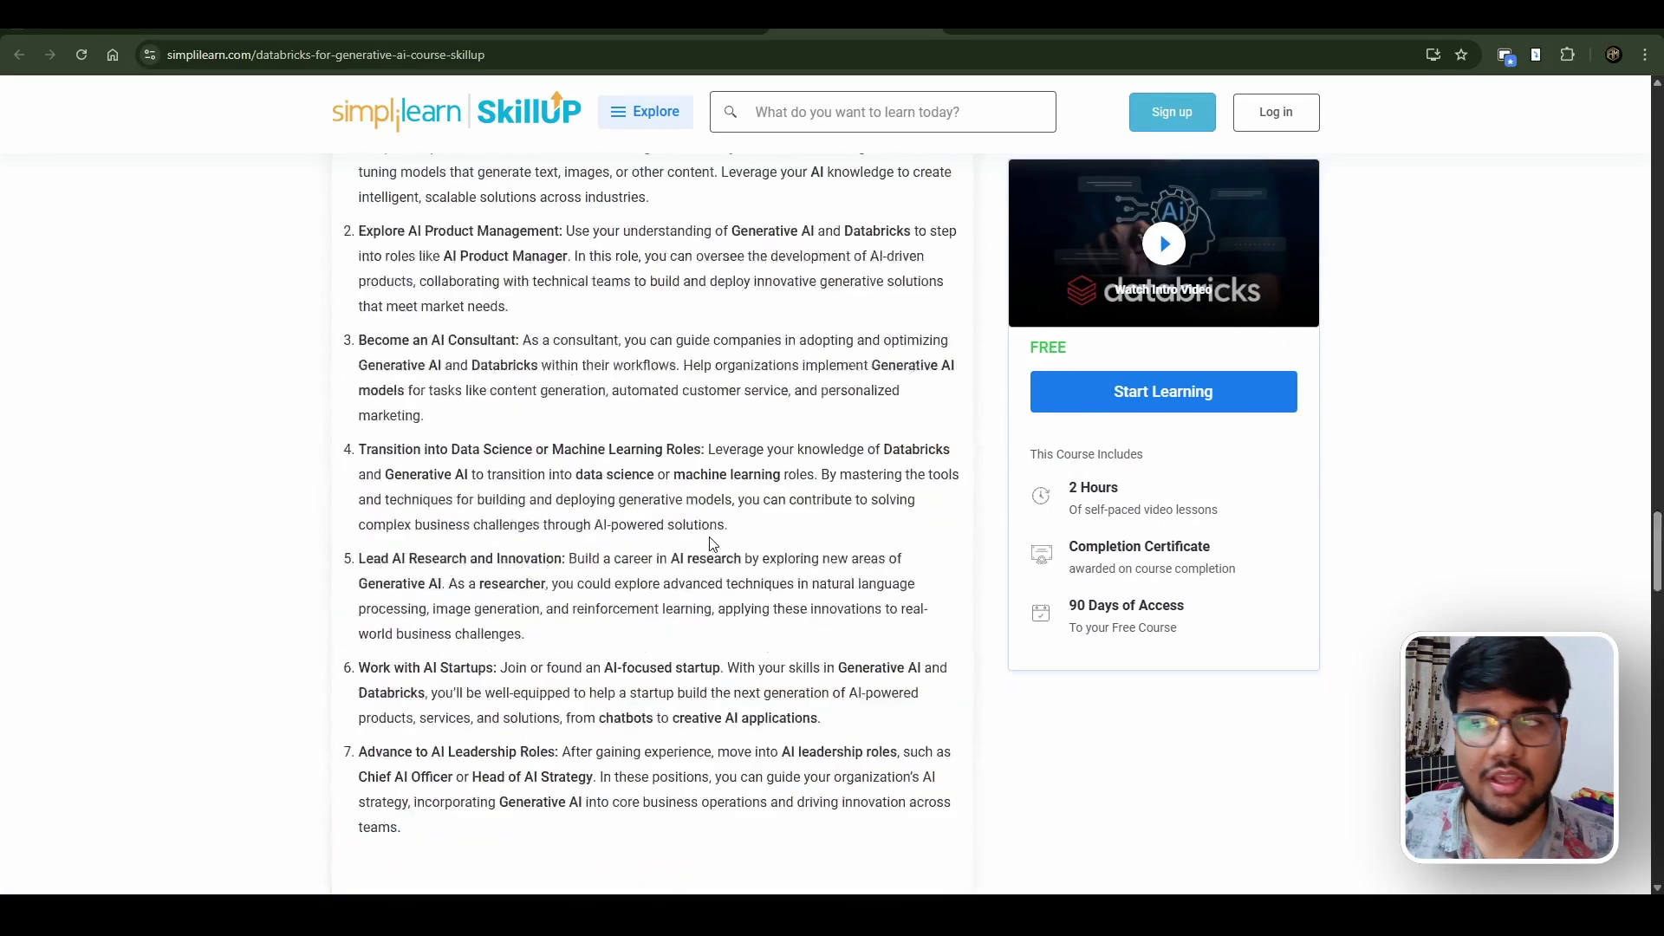
pyautogui.scroll(4, 709, 546)
pyautogui.scroll(5, 709, 547)
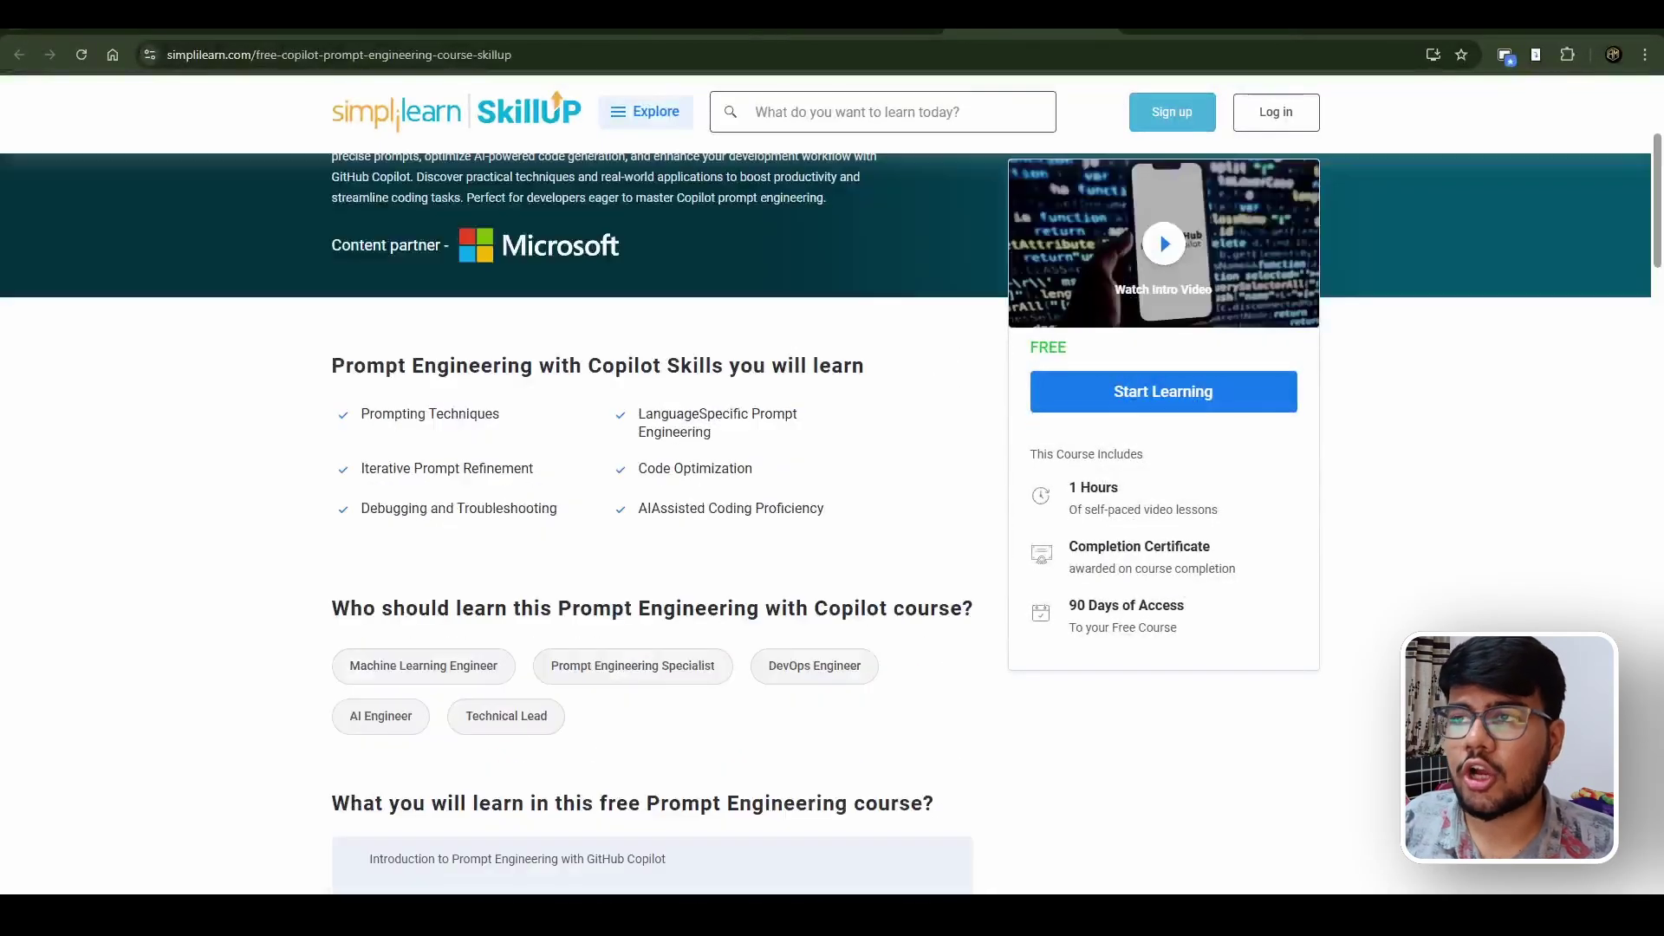
pyautogui.scroll(1, 592, 790)
pyautogui.scroll(1, 592, 789)
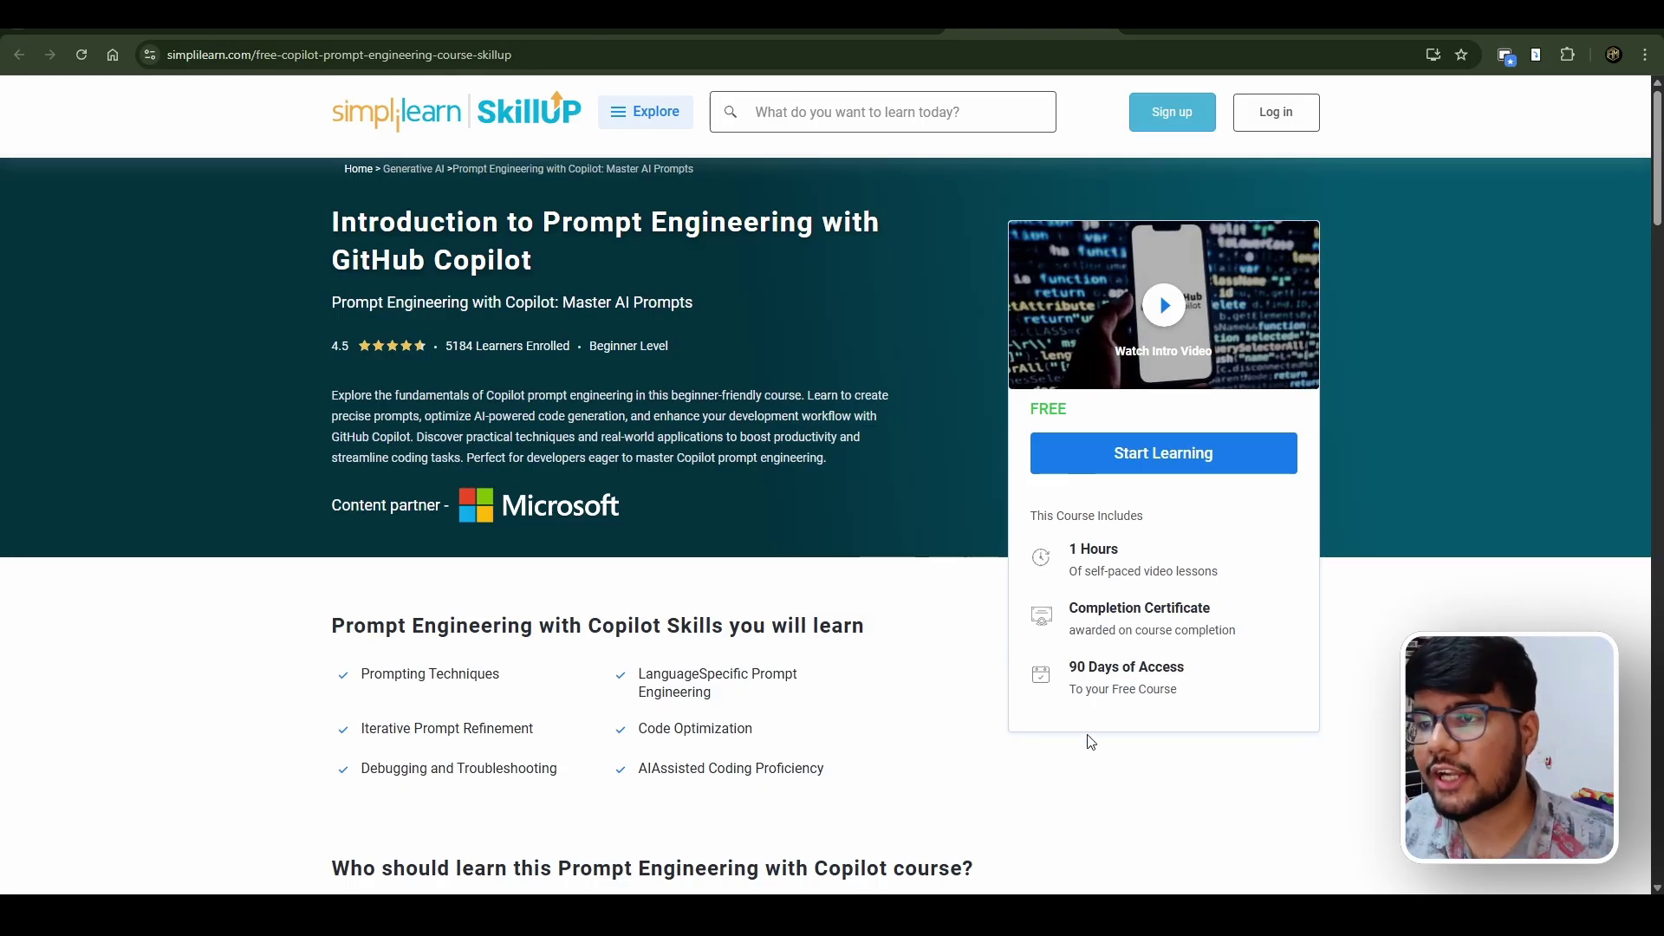
pyautogui.scroll(-1, 1057, 738)
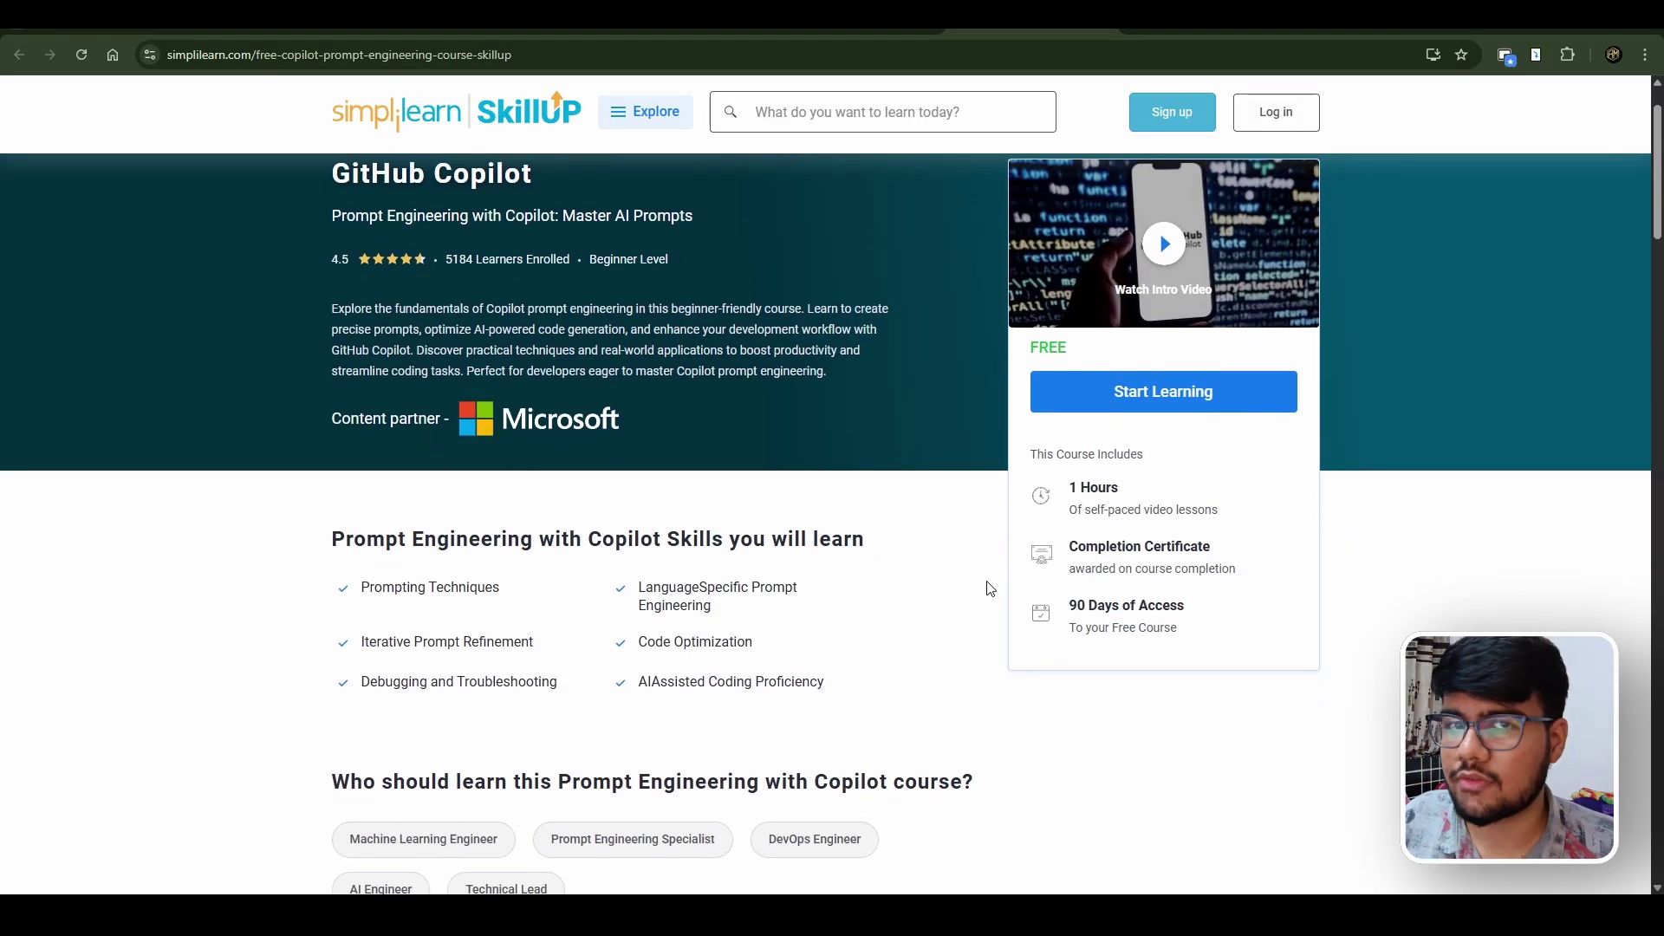
pyautogui.scroll(-1, 987, 588)
pyautogui.moveTo(1068, 486); pyautogui.dragTo(1187, 511)
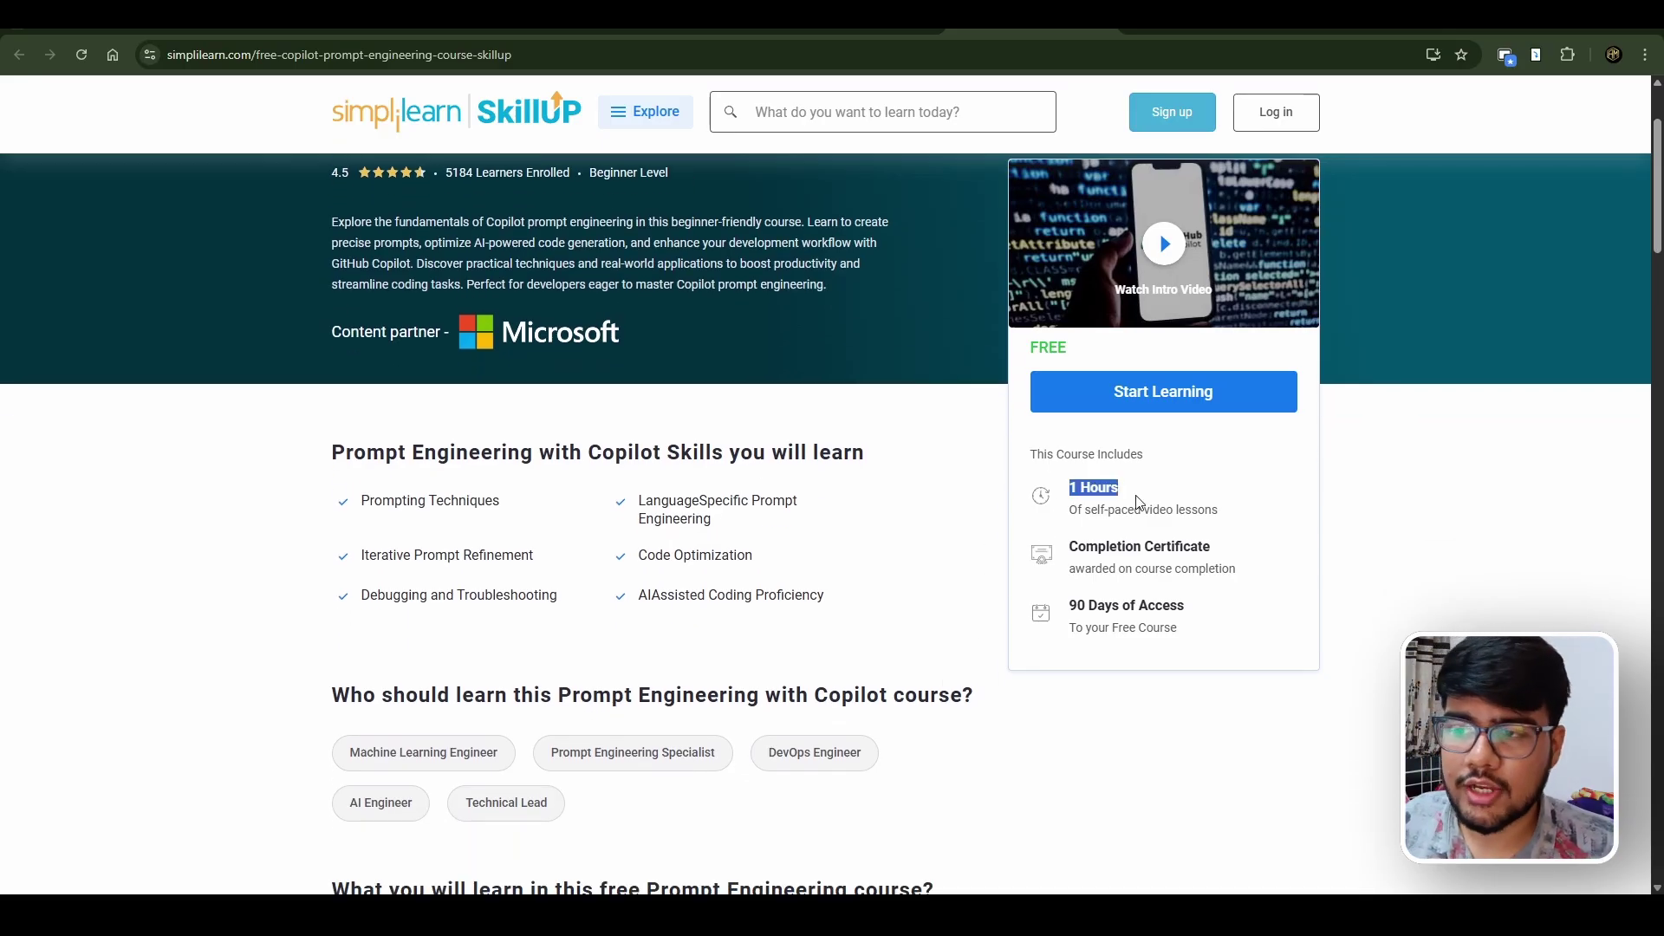
pyautogui.click(1186, 510)
pyautogui.moveTo(891, 697); pyautogui.dragTo(201, 487)
pyautogui.click(218, 520)
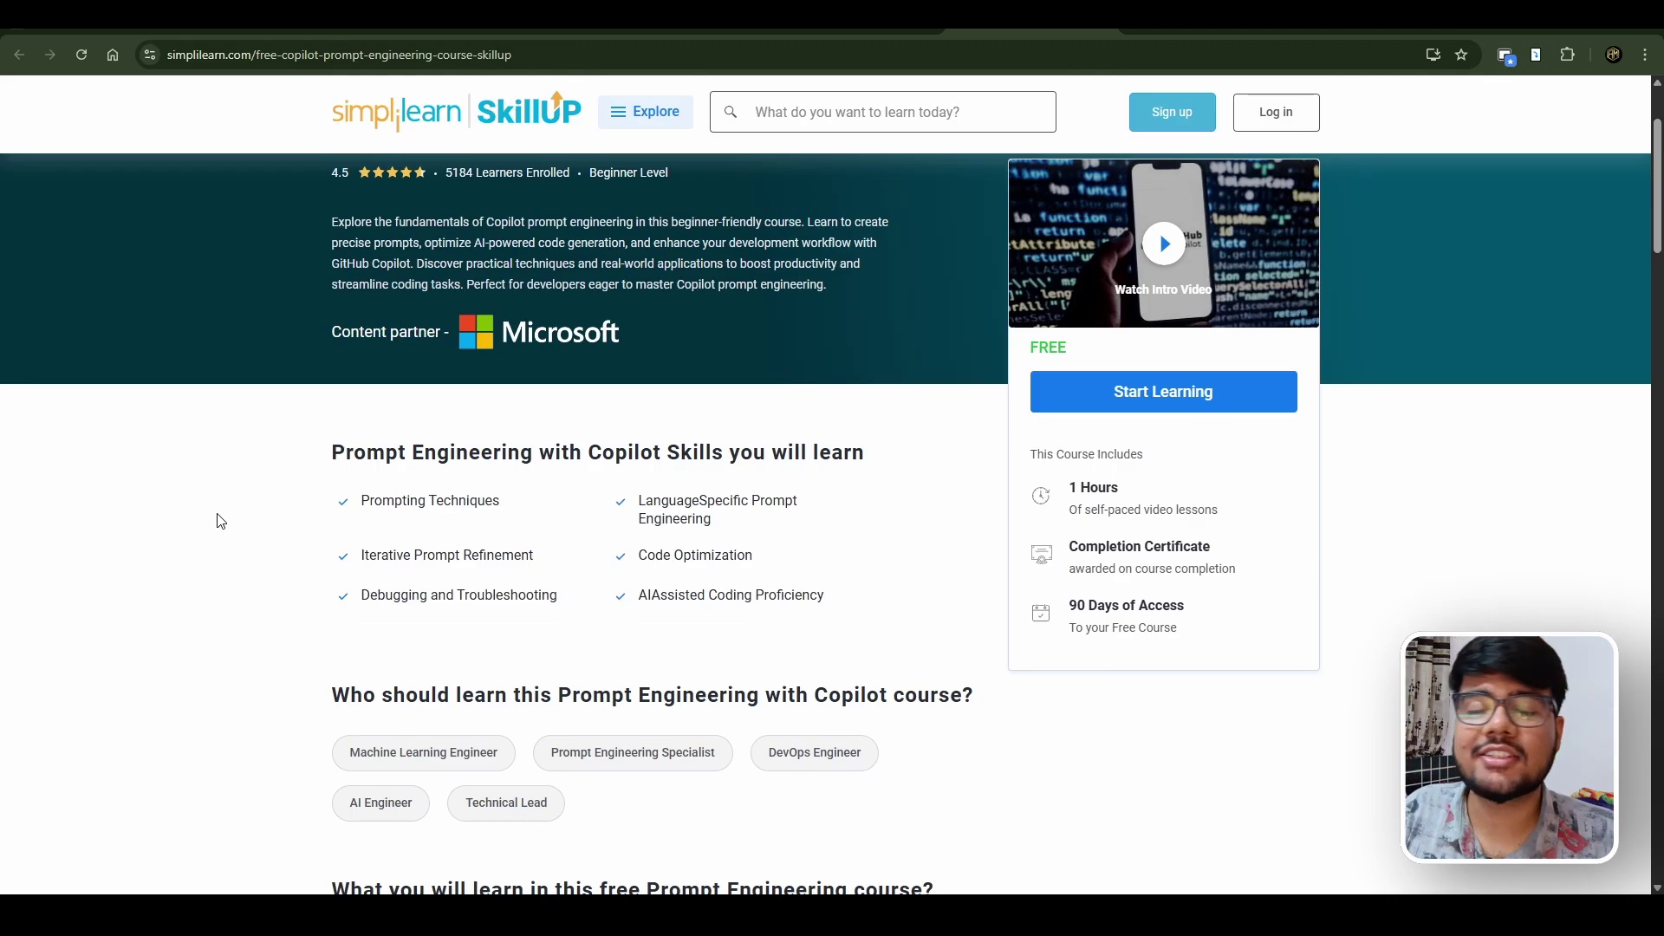
pyautogui.scroll(-2, 347, 550)
pyautogui.scroll(-1, 445, 538)
pyautogui.scroll(-2, 420, 514)
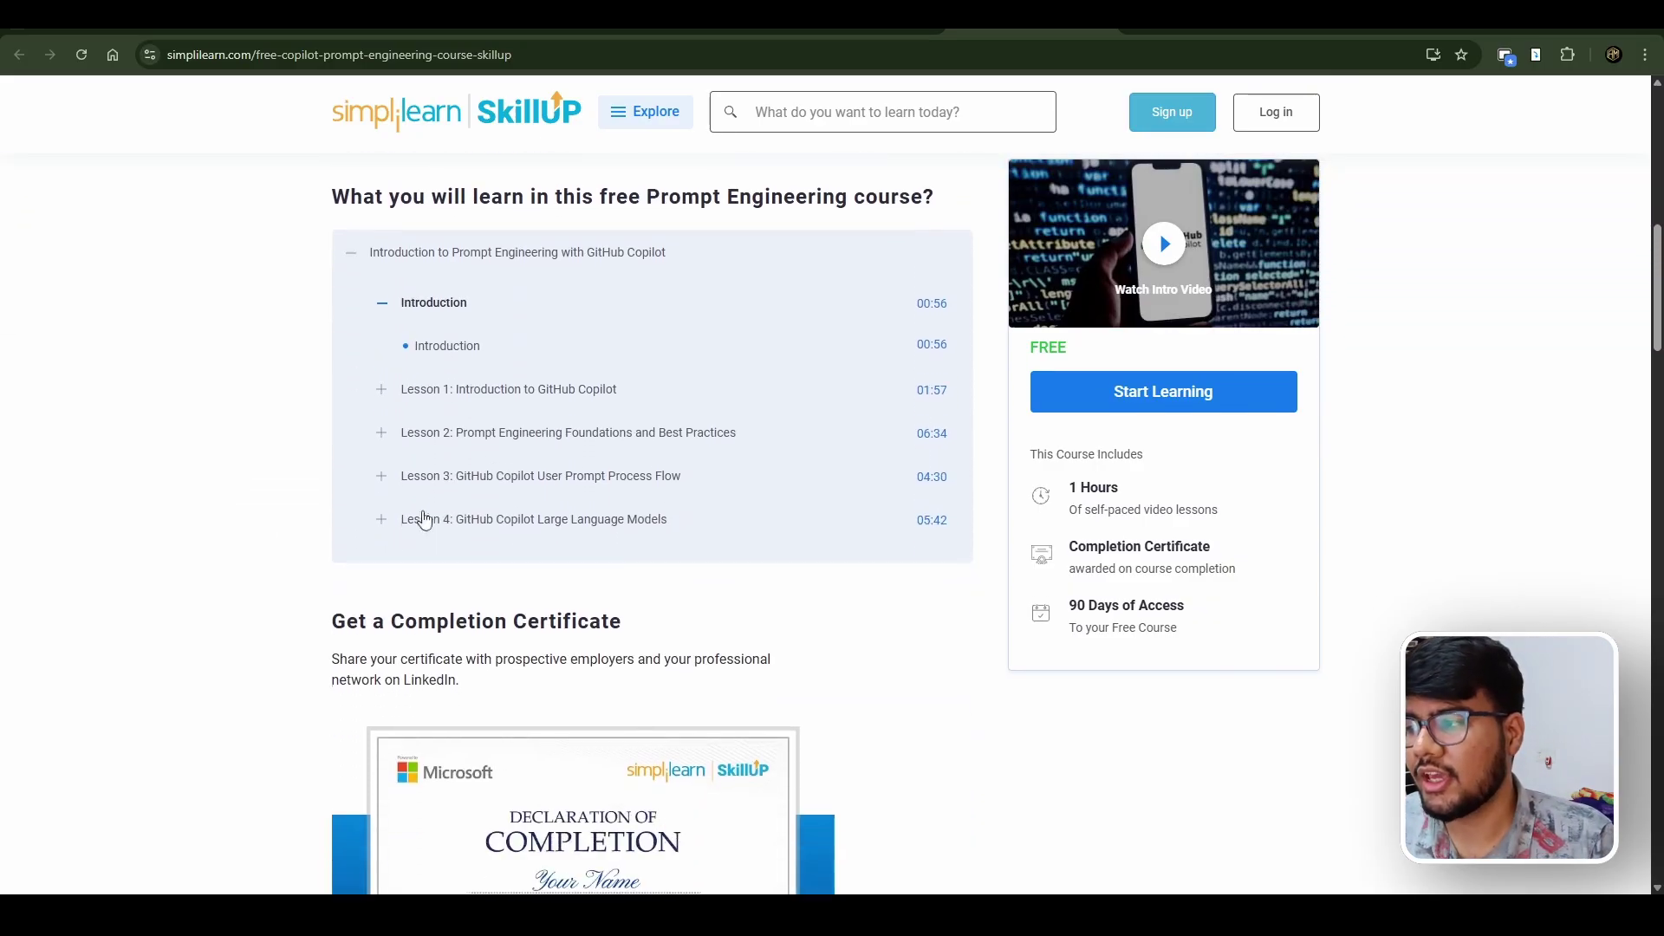
# Expand Lessons 1, 3 and 4 of the Copilot curriculum to list their video items
pyautogui.click(383, 390)
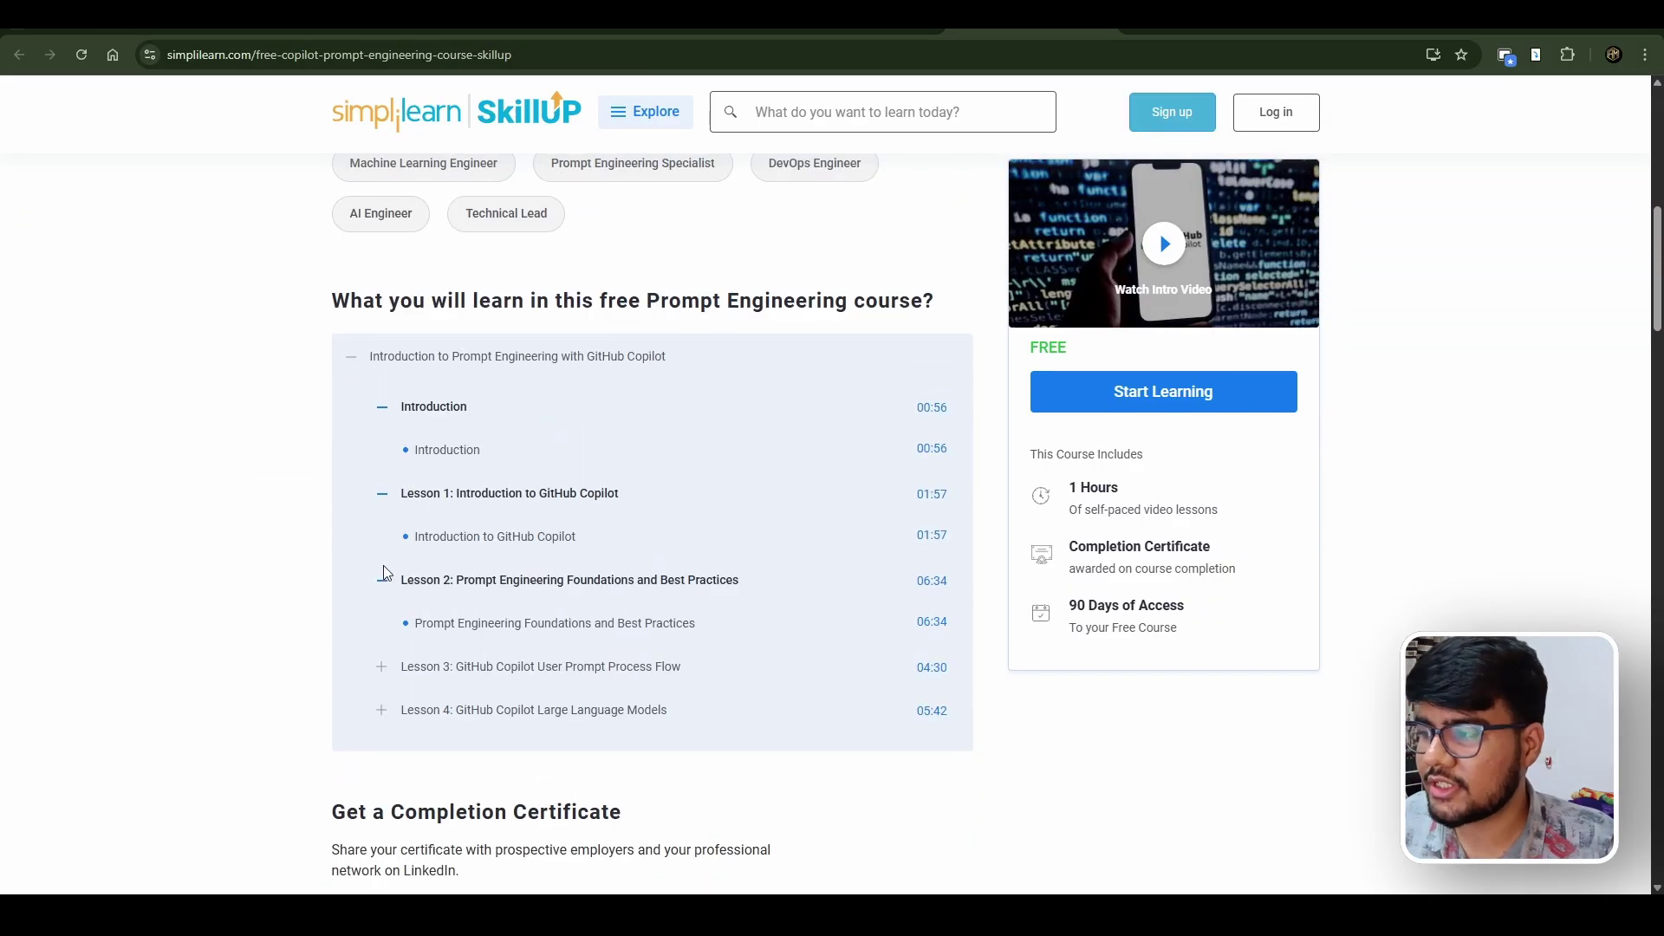
pyautogui.scroll(-1, 375, 638)
pyautogui.scroll(1, 376, 638)
pyautogui.click(387, 628)
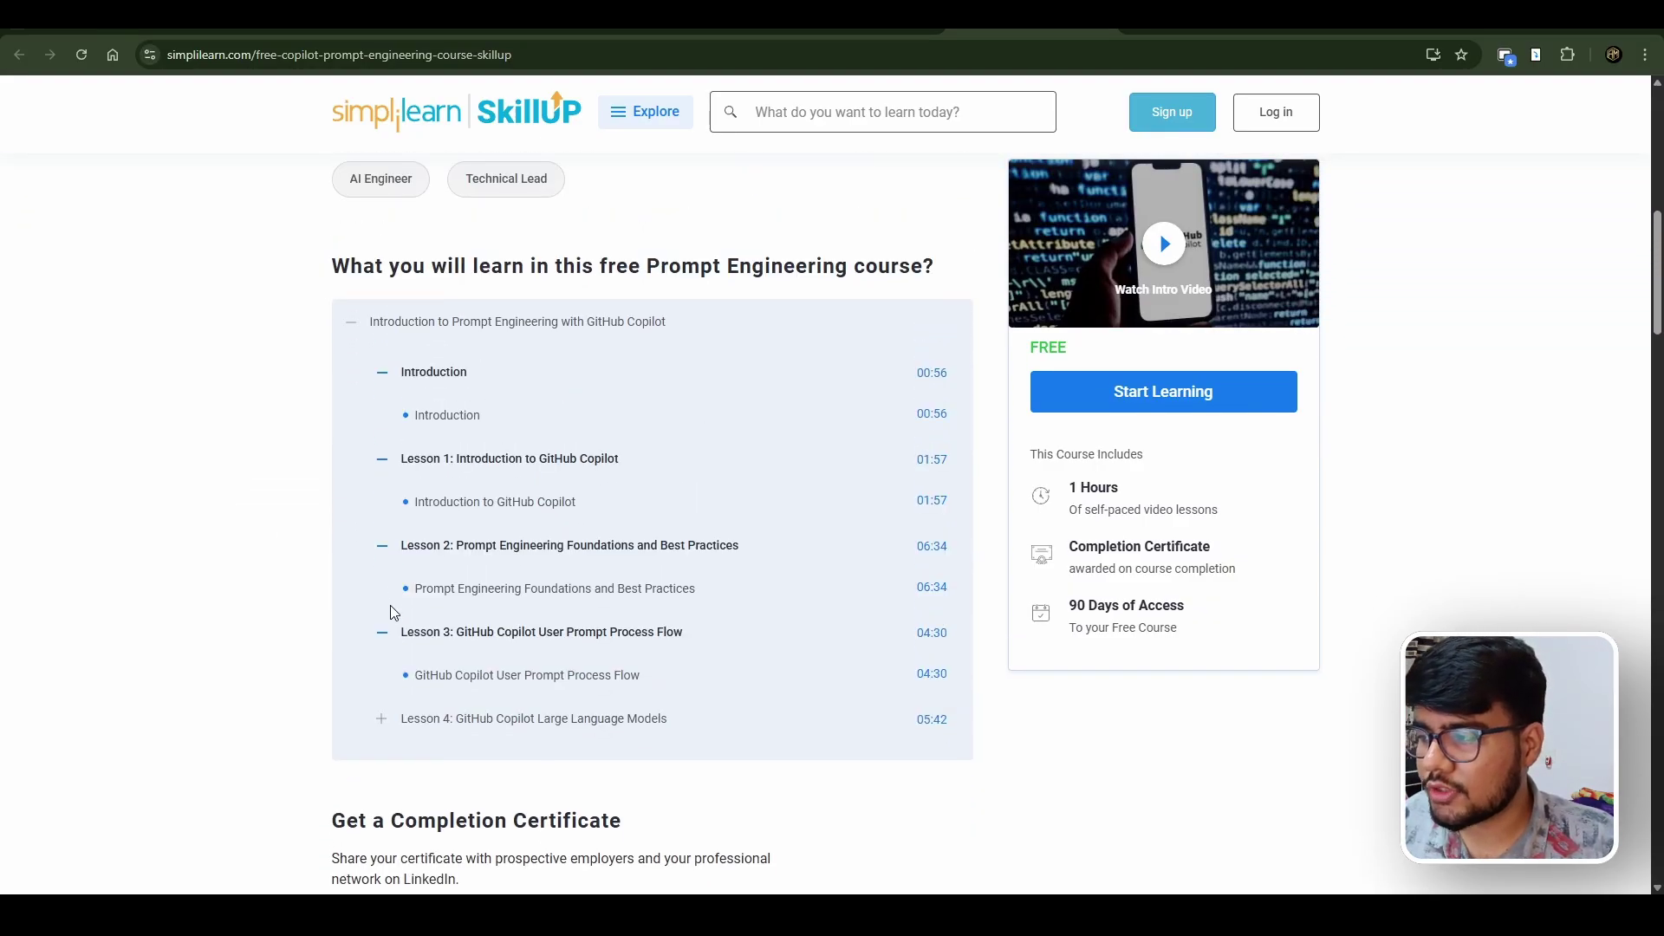
pyautogui.click(415, 732)
pyautogui.scroll(-3, 417, 724)
pyautogui.scroll(-2, 429, 603)
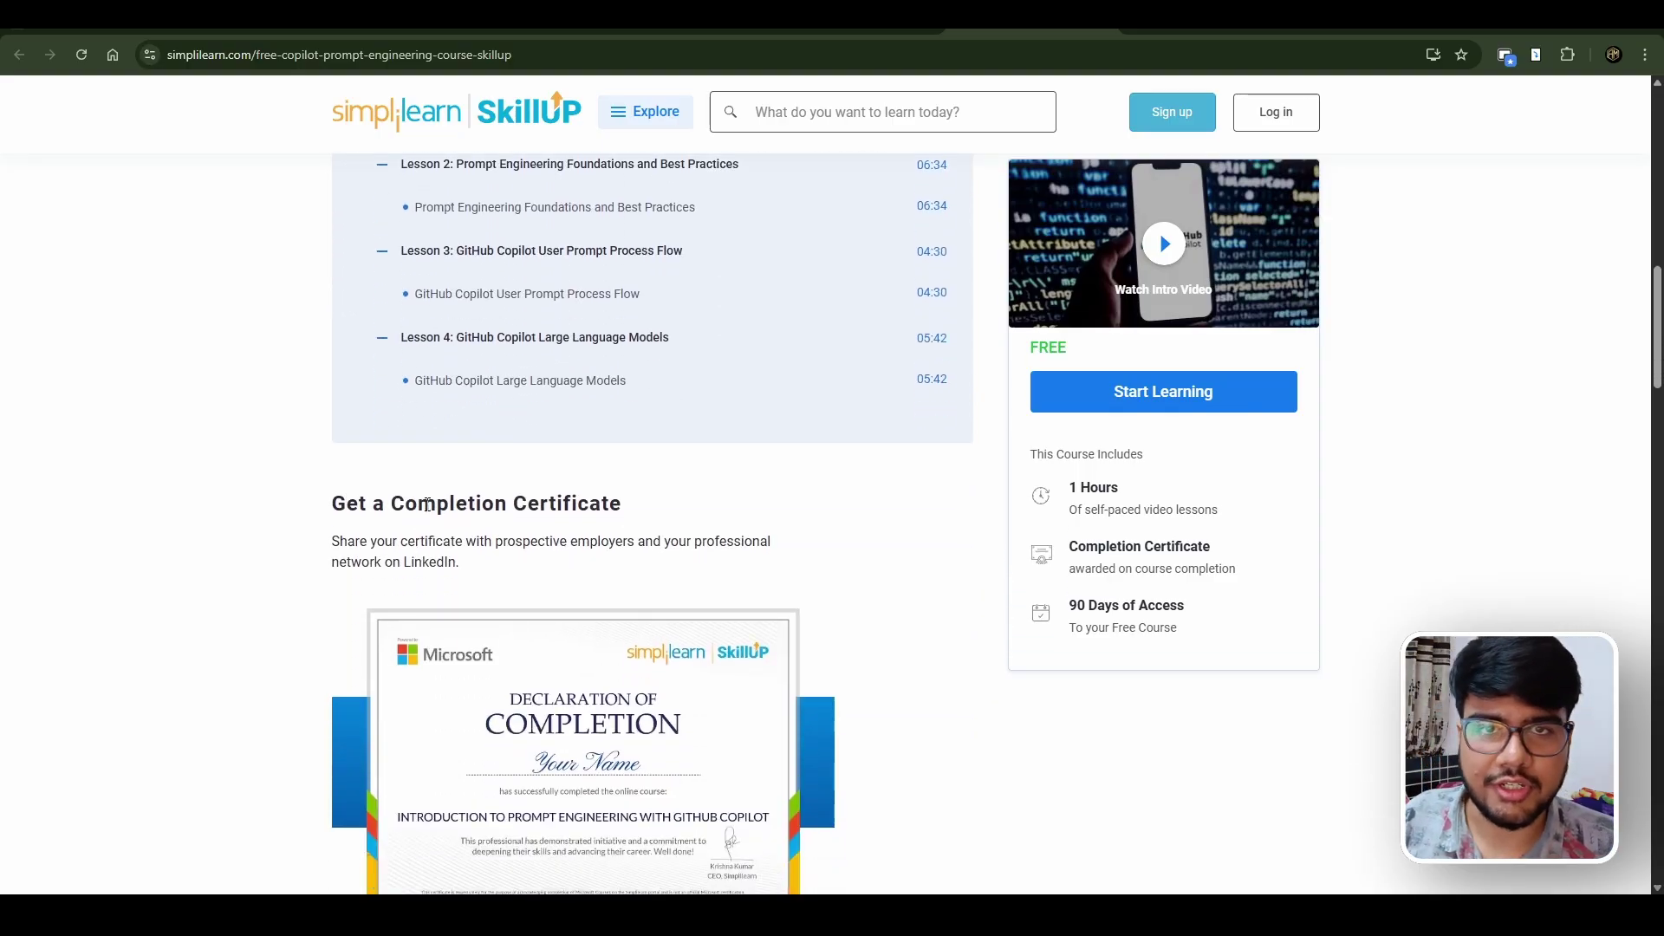
pyautogui.scroll(-1, 427, 504)
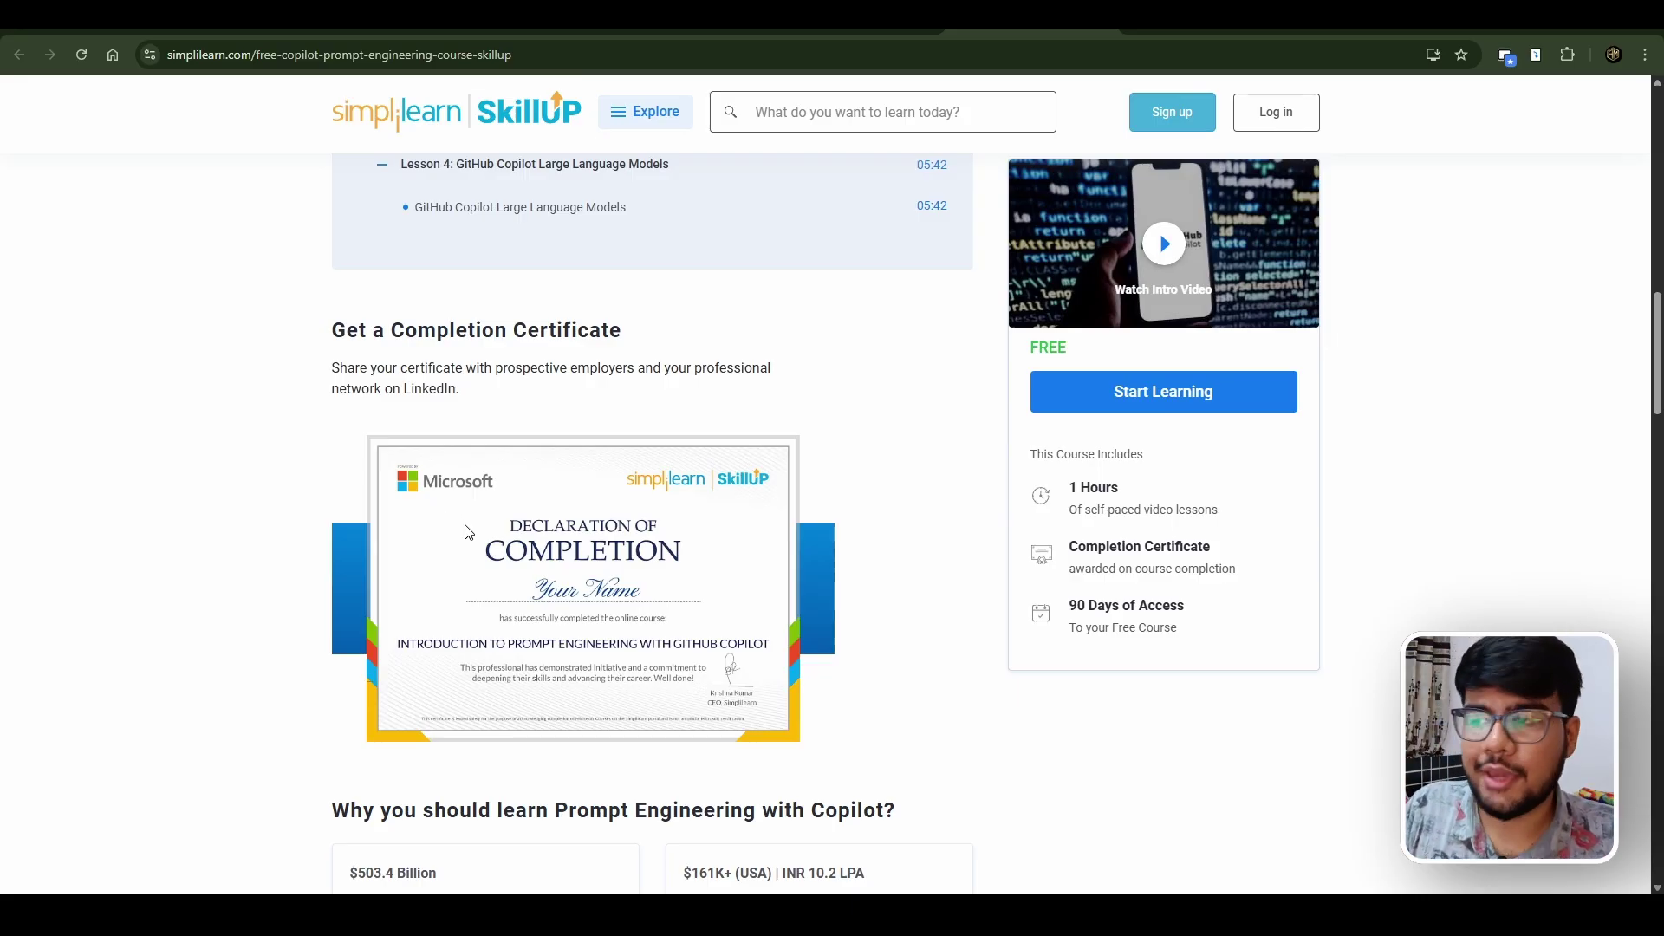
pyautogui.scroll(-3, 467, 532)
pyautogui.scroll(-1, 467, 532)
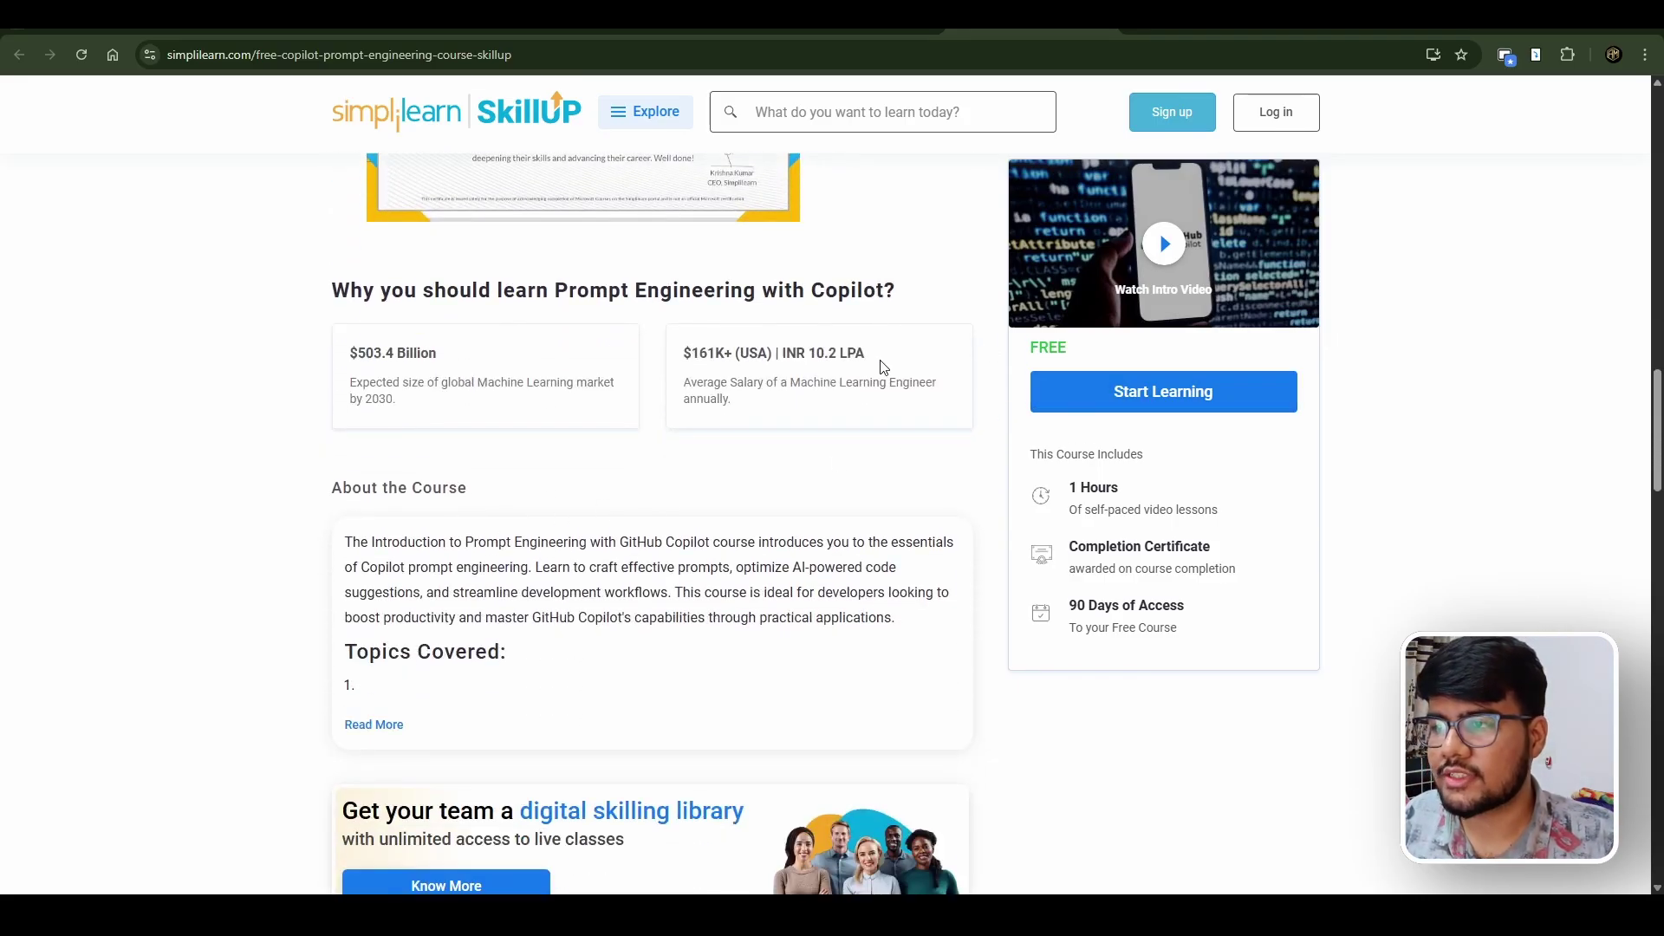
pyautogui.moveTo(881, 367); pyautogui.dragTo(786, 355)
# Expand the full Topics Covered description and highlight the first benefit while reading
pyautogui.click(632, 367)
pyautogui.scroll(-1, 631, 368)
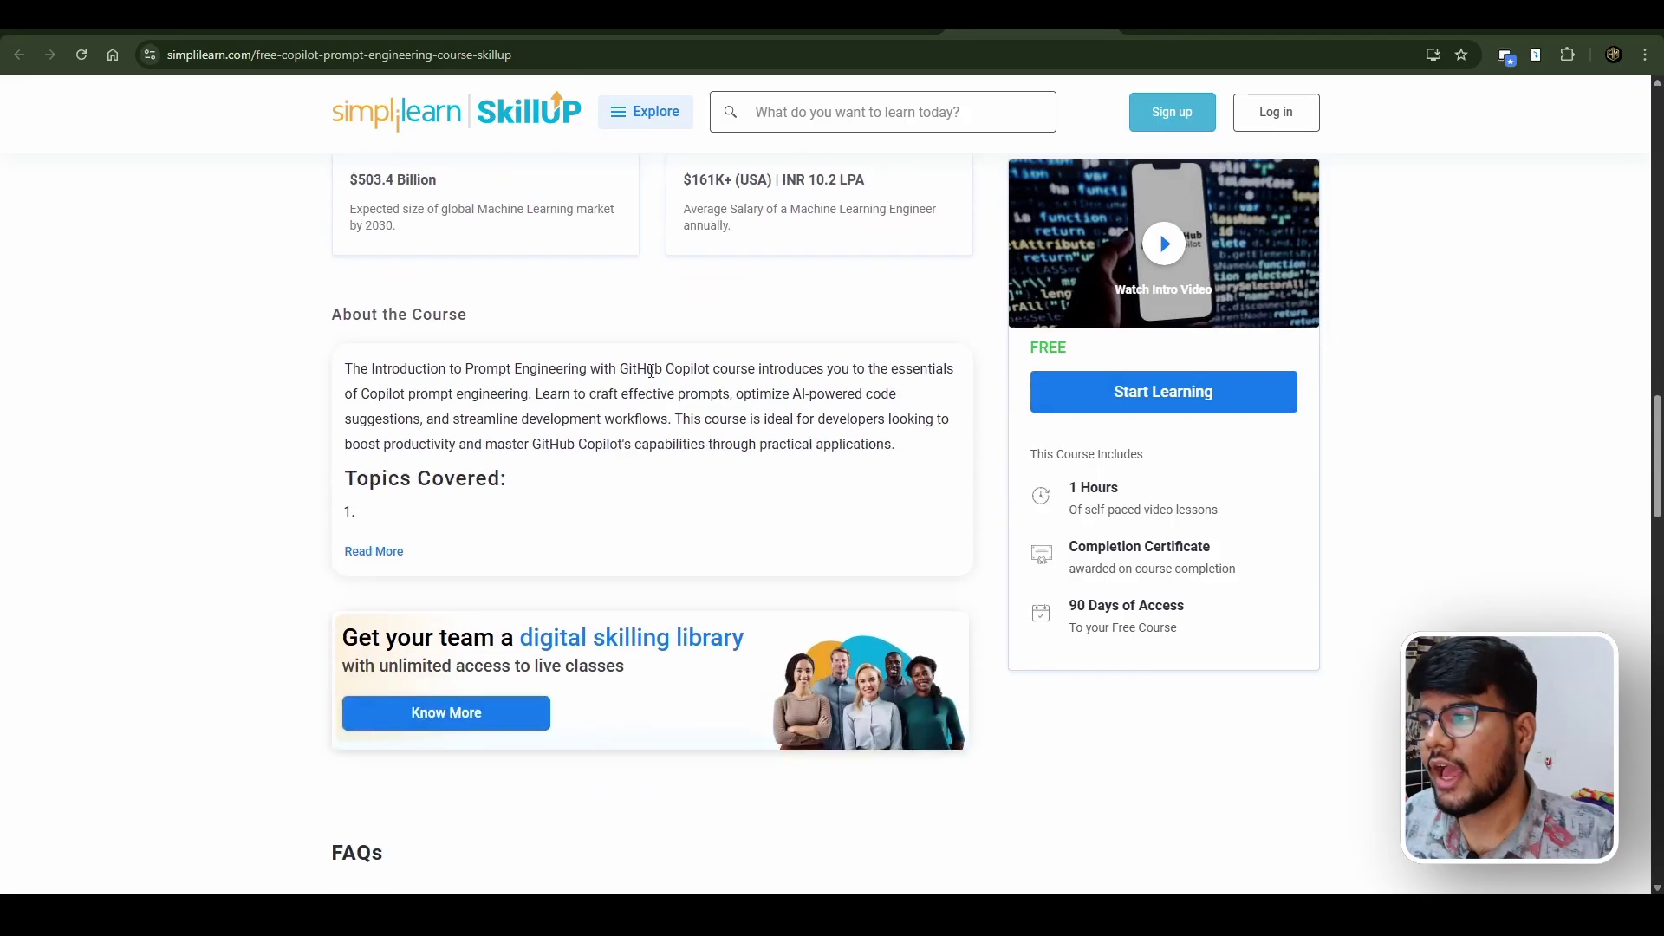
pyautogui.click(373, 550)
pyautogui.scroll(-1, 444, 408)
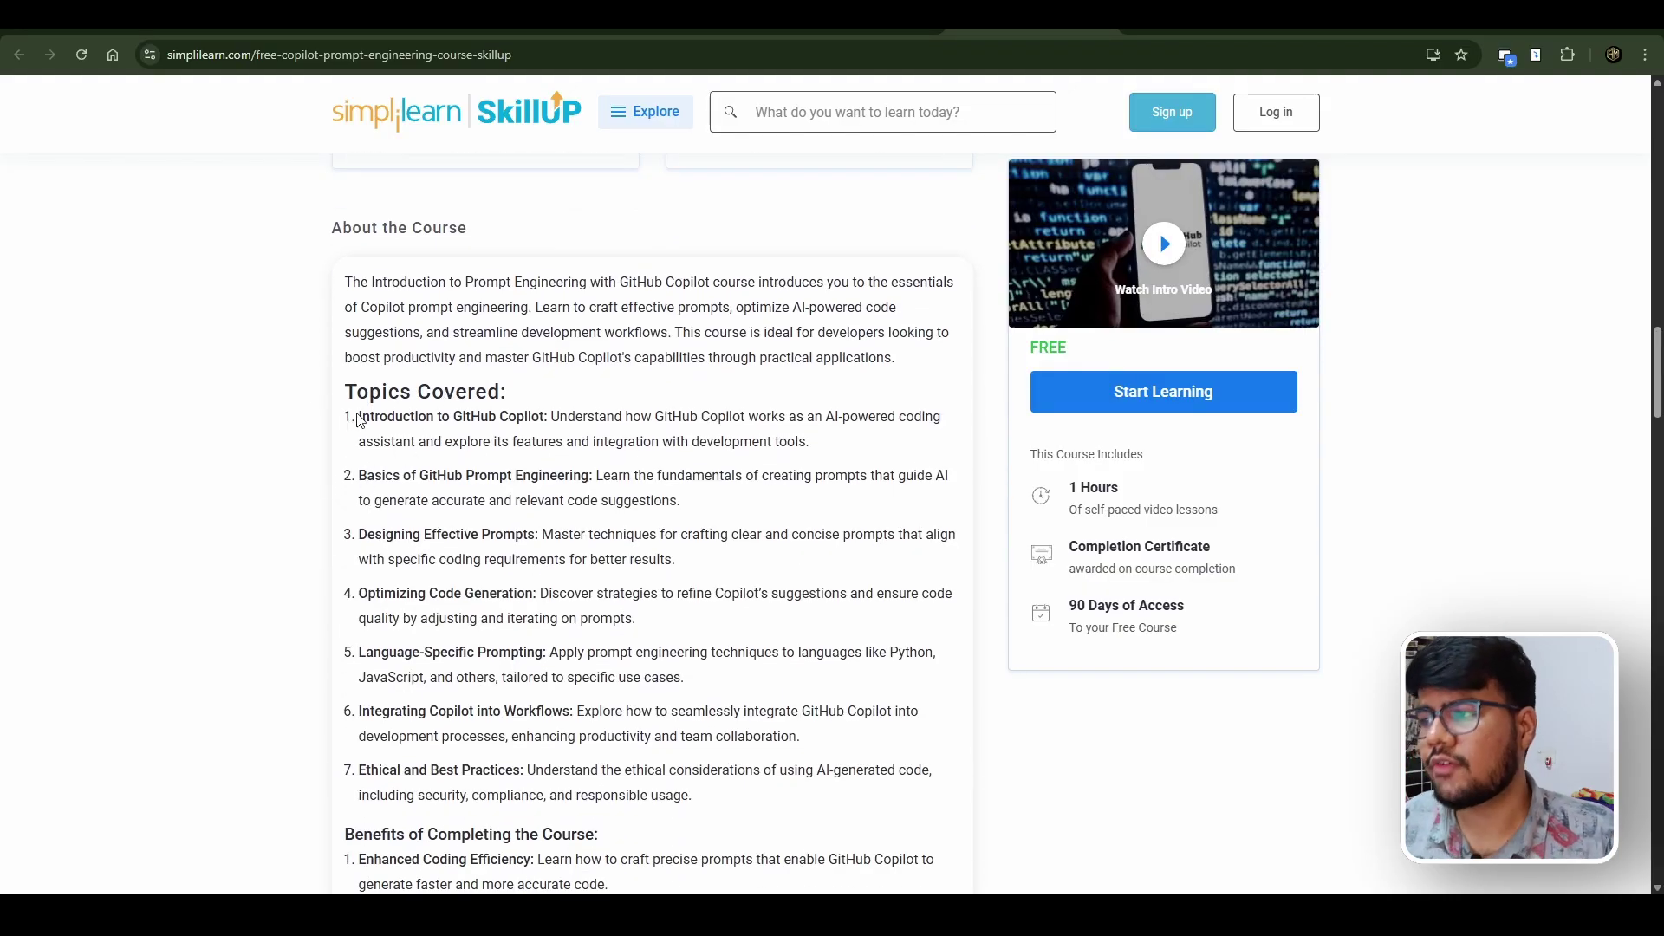
pyautogui.scroll(-2, 559, 416)
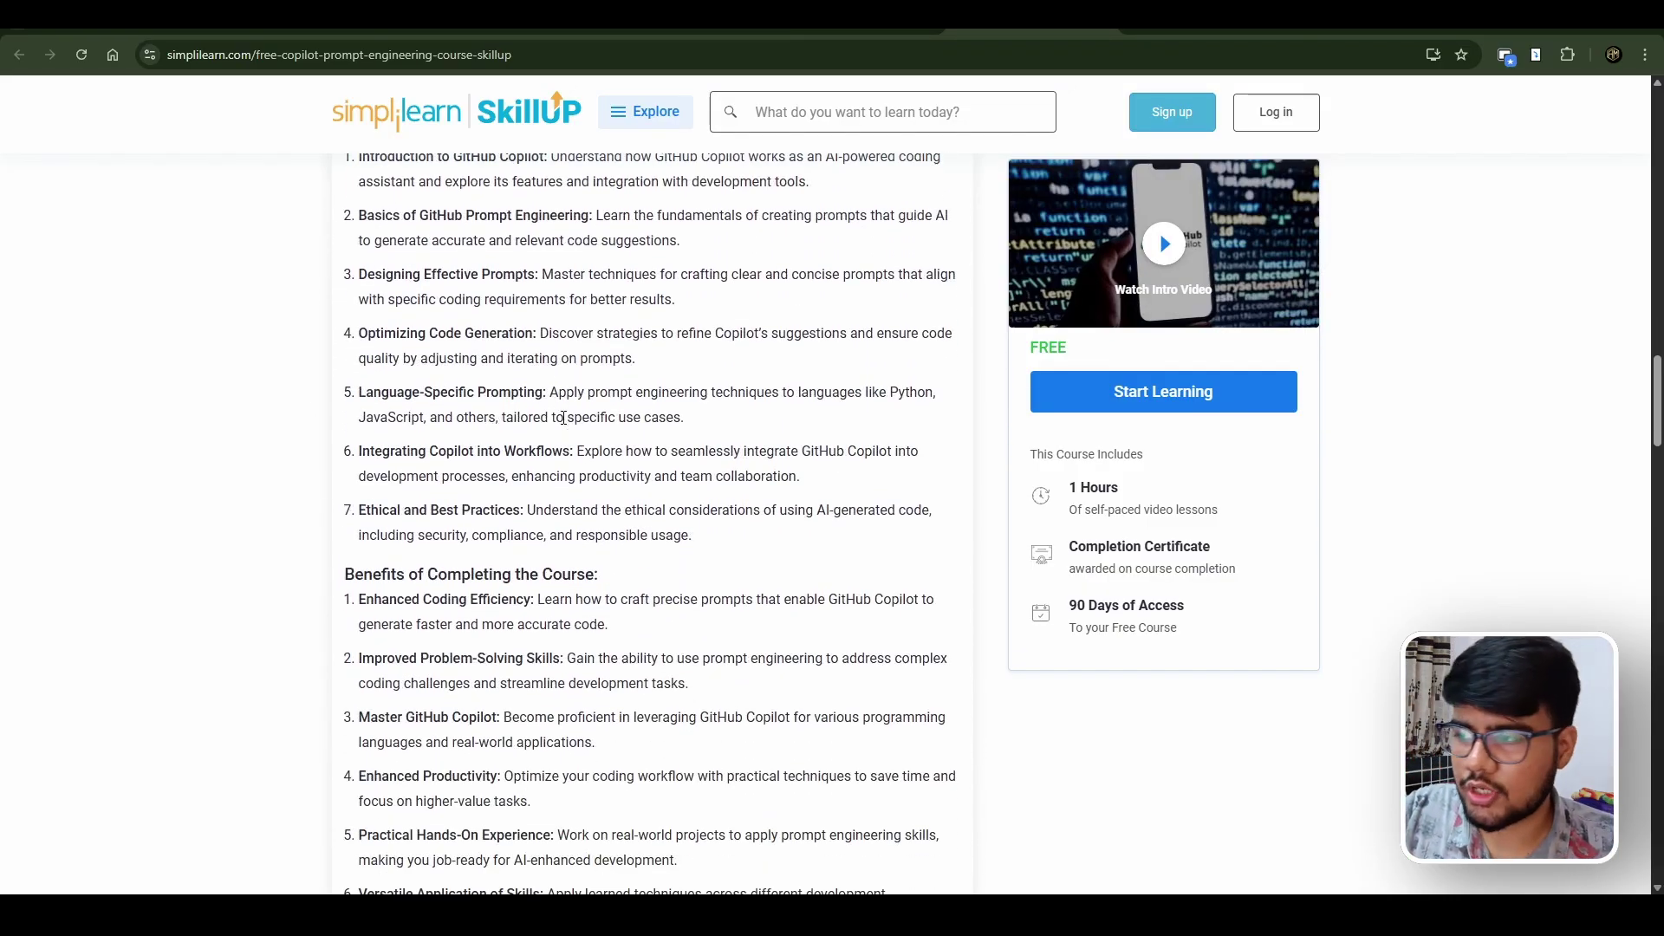
pyautogui.scroll(-1, 563, 417)
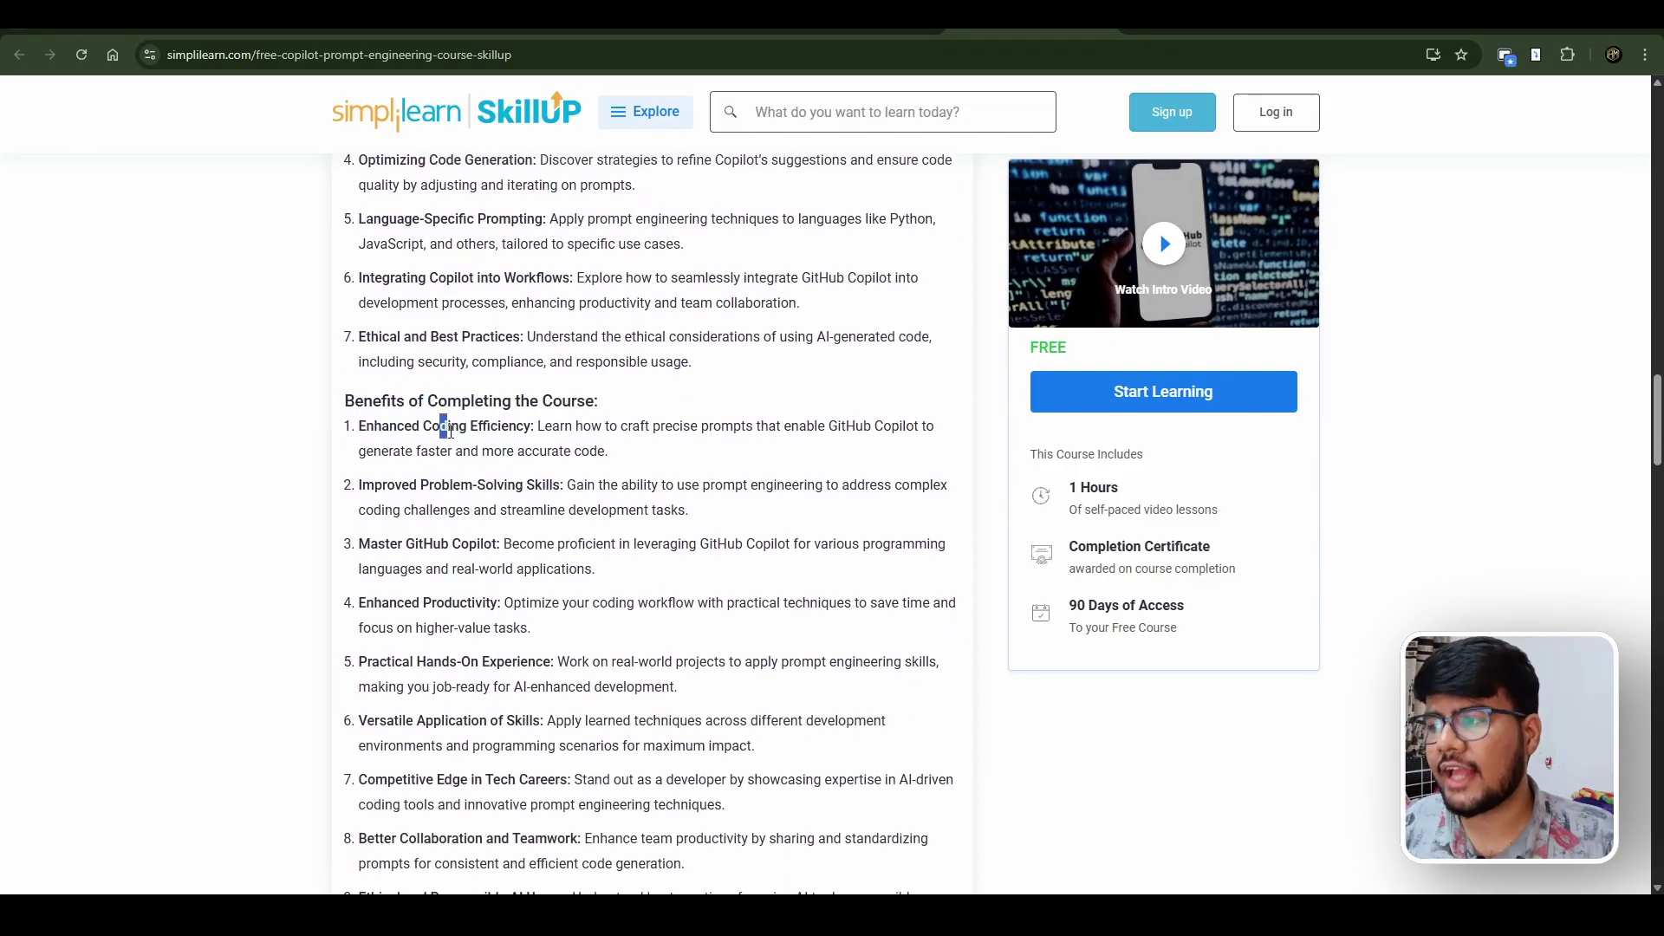
pyautogui.moveTo(443, 430); pyautogui.dragTo(505, 445)
pyautogui.moveTo(392, 487); pyautogui.dragTo(521, 490)
pyautogui.click(520, 490)
pyautogui.scroll(-2, 494, 495)
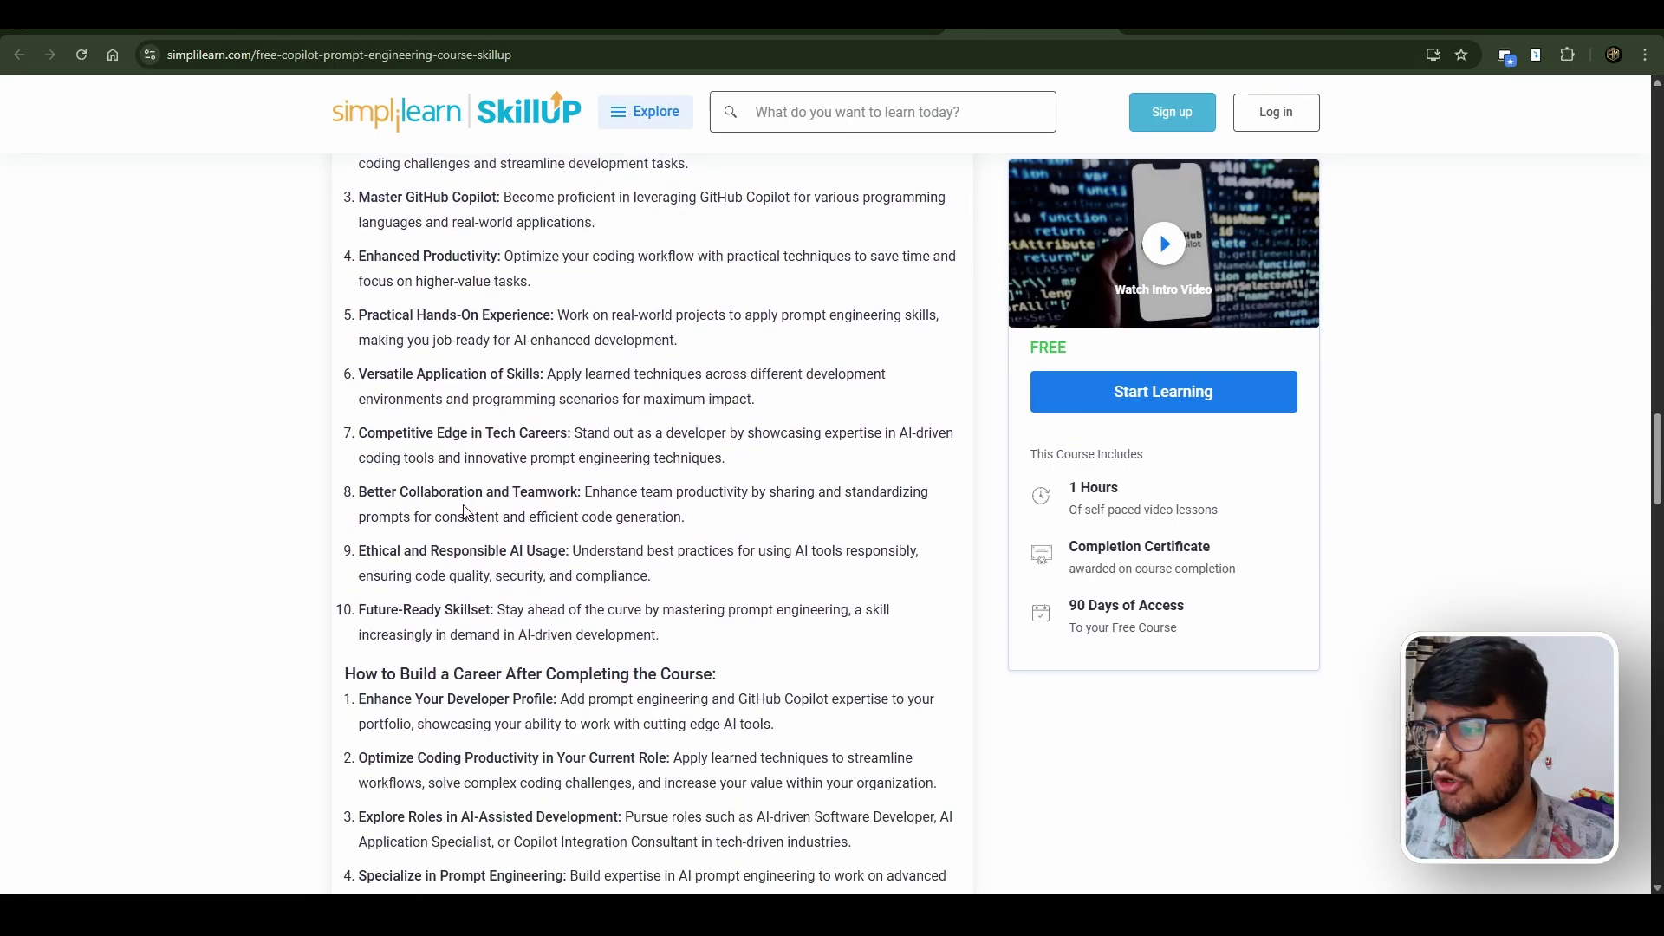
pyautogui.scroll(-2, 464, 512)
pyautogui.moveTo(502, 499); pyautogui.dragTo(767, 527)
# Highlight the GitHub career items and the Related Courses heading while reading
pyautogui.doubleClick(759, 525)
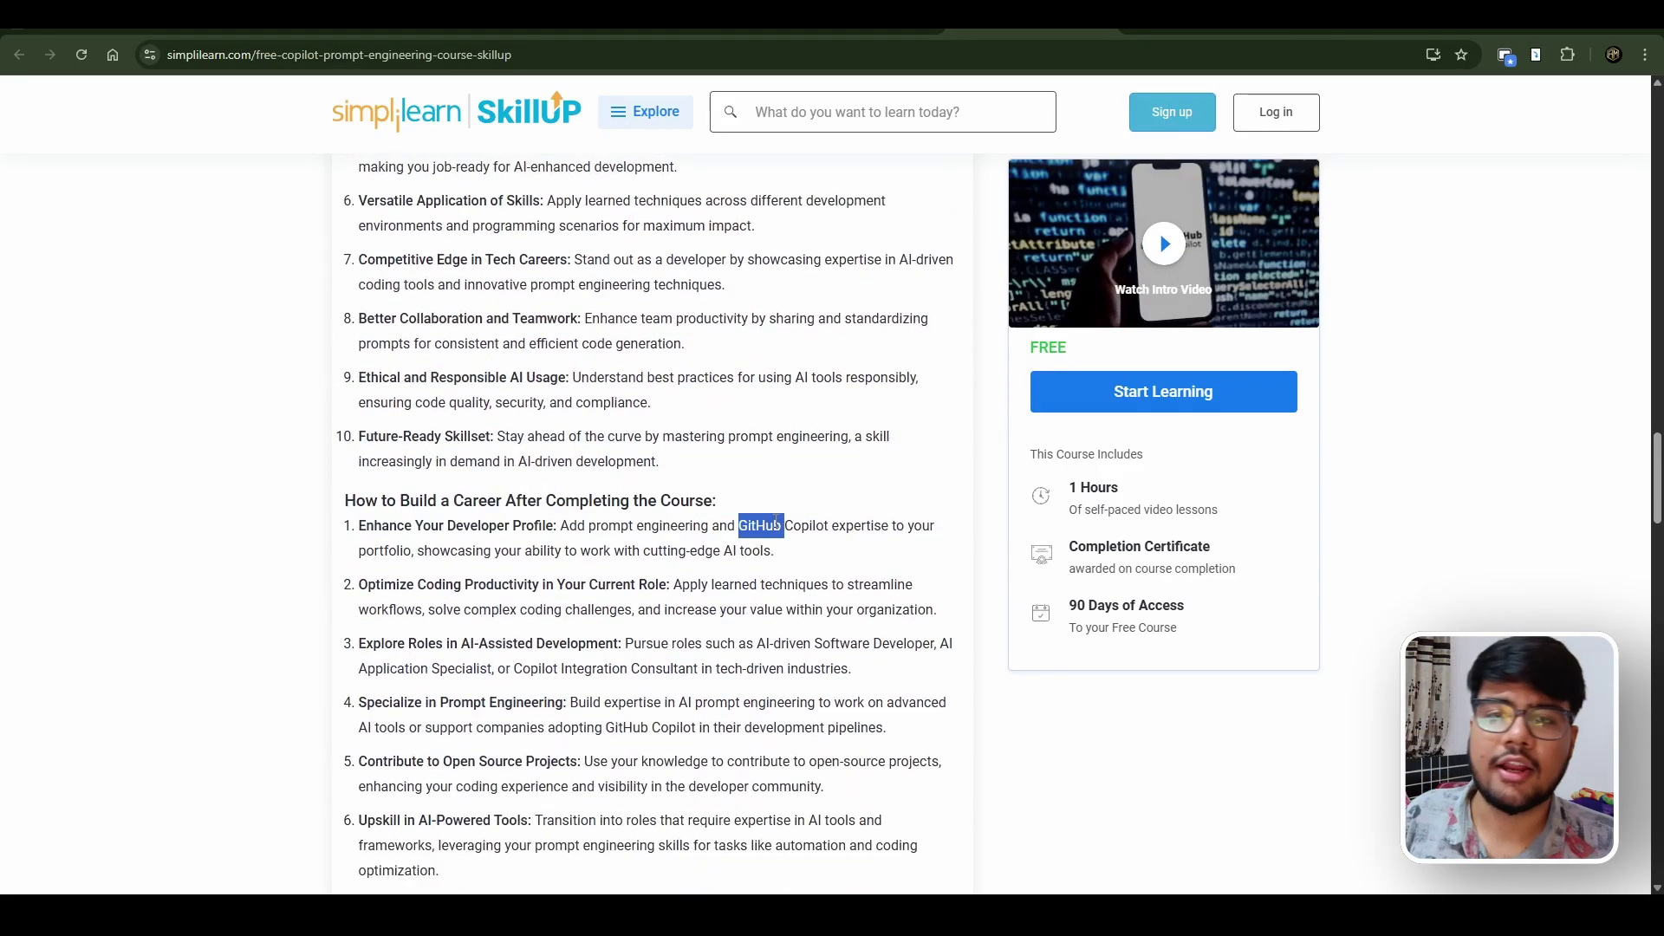
pyautogui.scroll(-2, 781, 527)
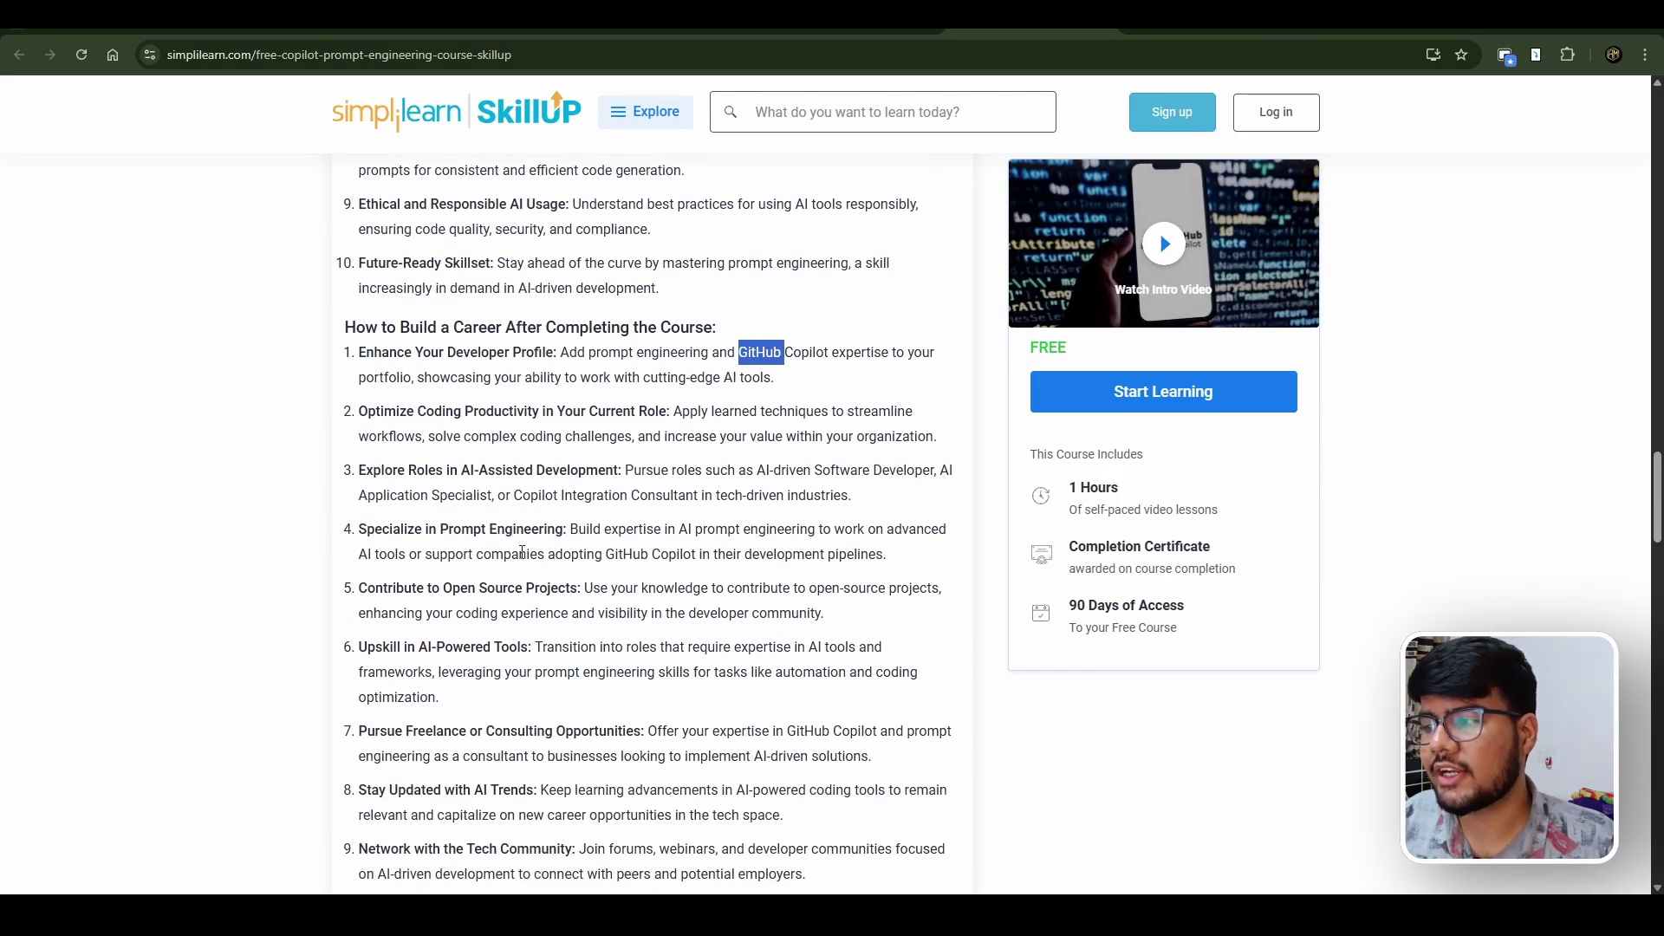
pyautogui.moveTo(417, 377); pyautogui.dragTo(572, 608)
pyautogui.click(572, 609)
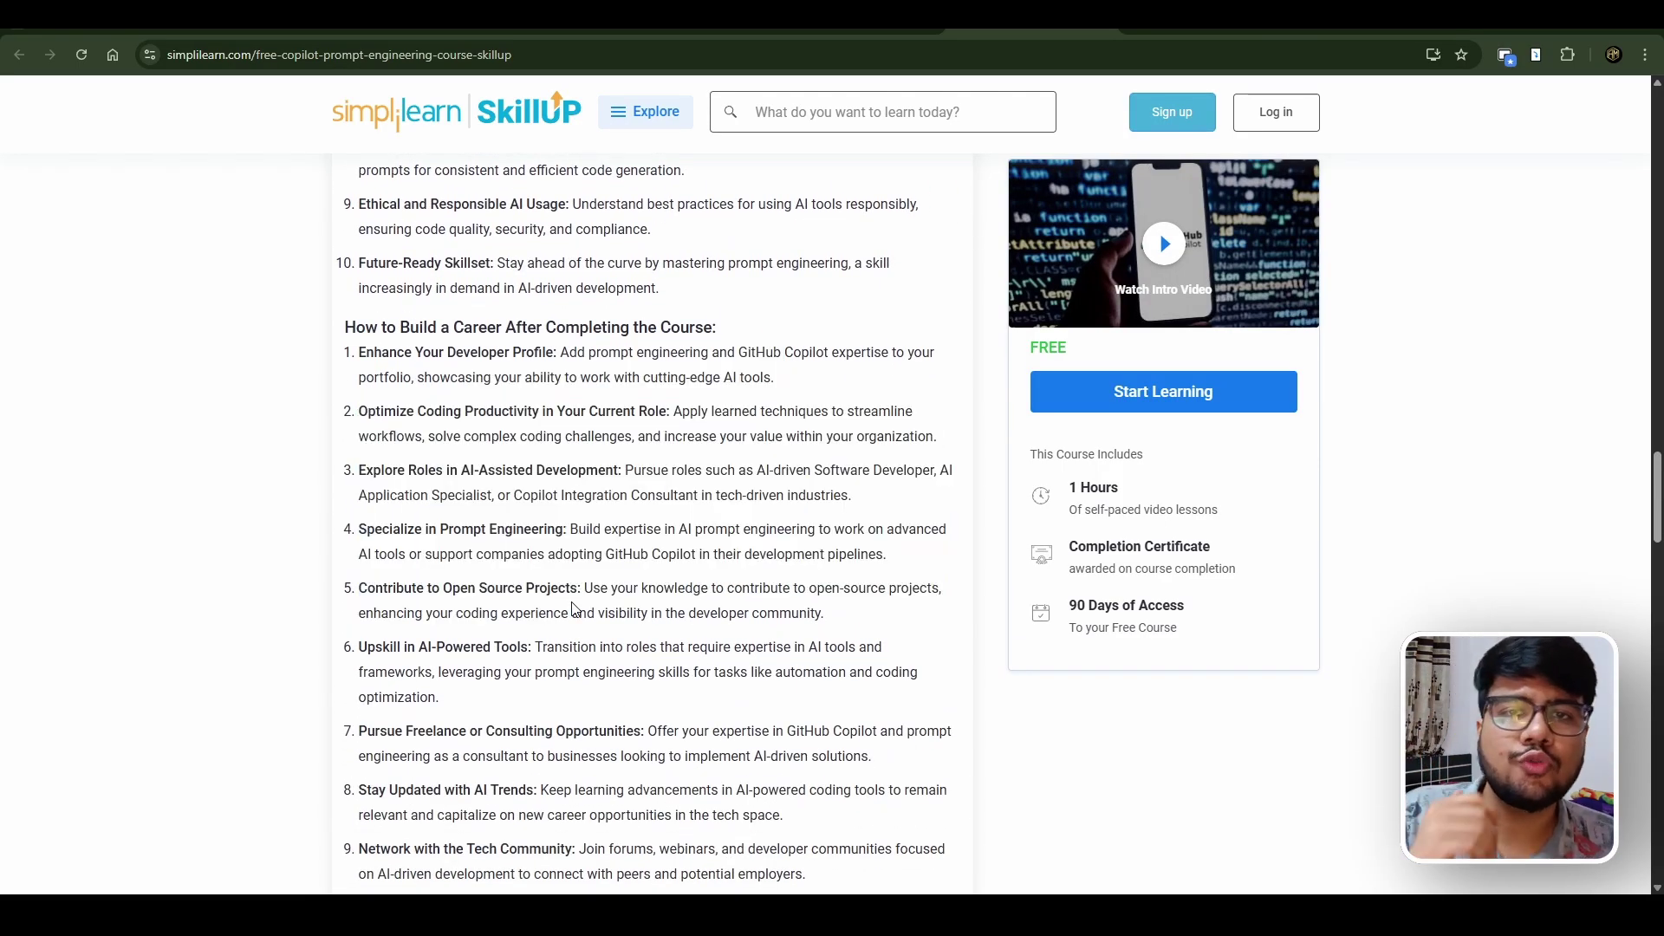
pyautogui.scroll(-1, 573, 609)
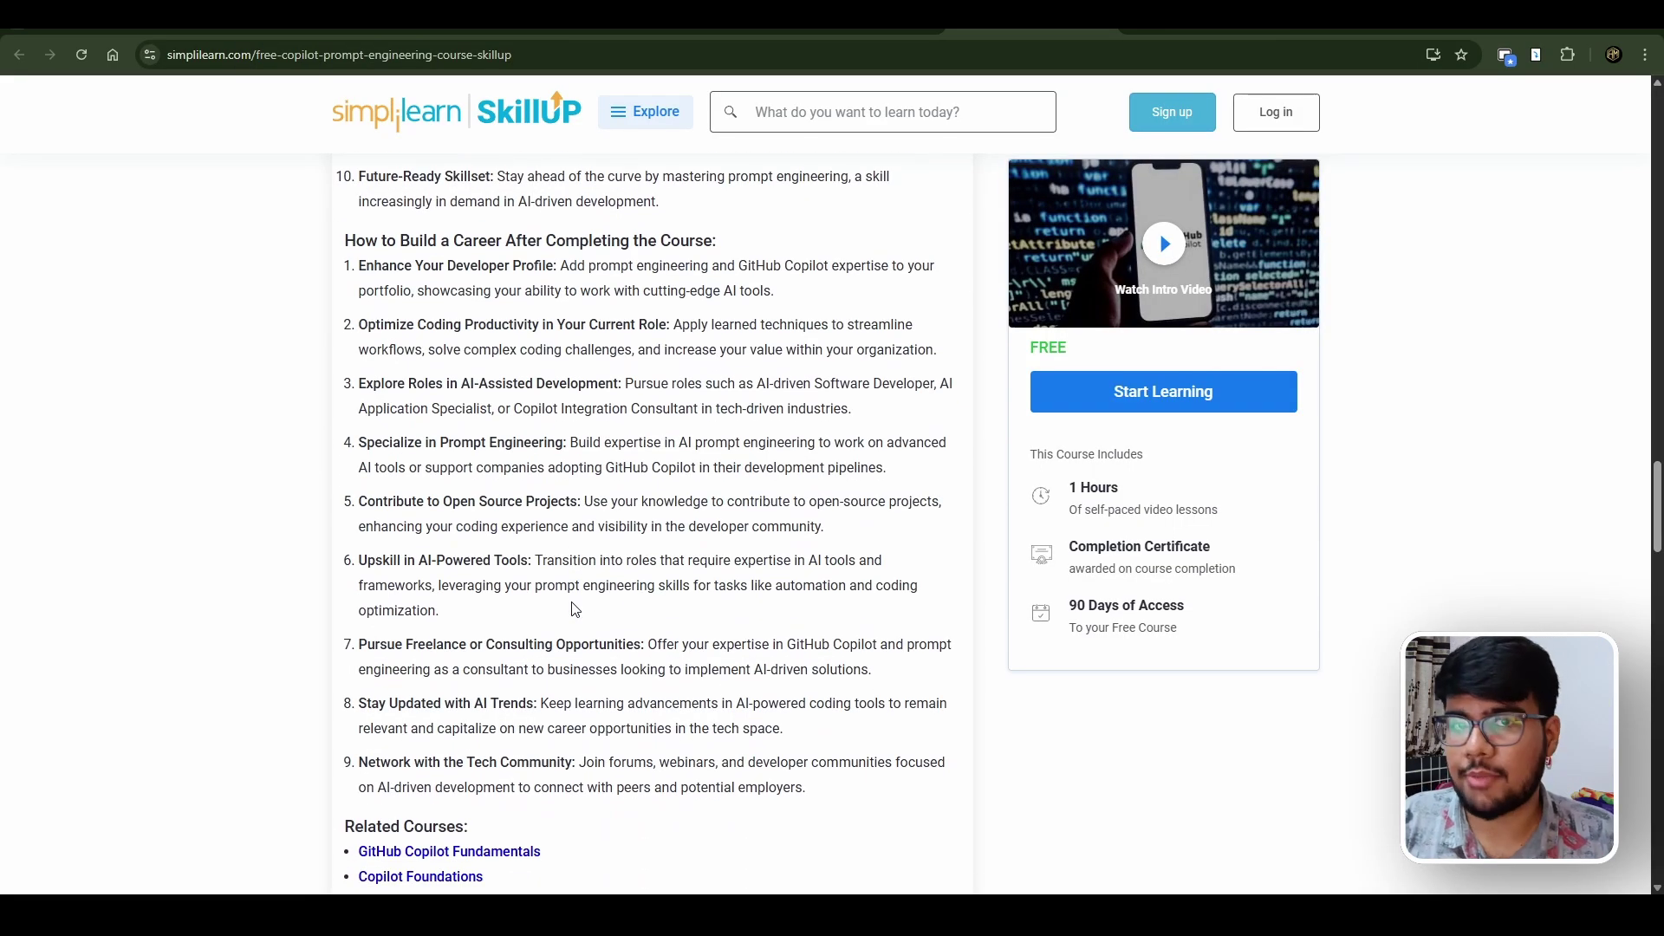
pyautogui.scroll(-3, 856, 495)
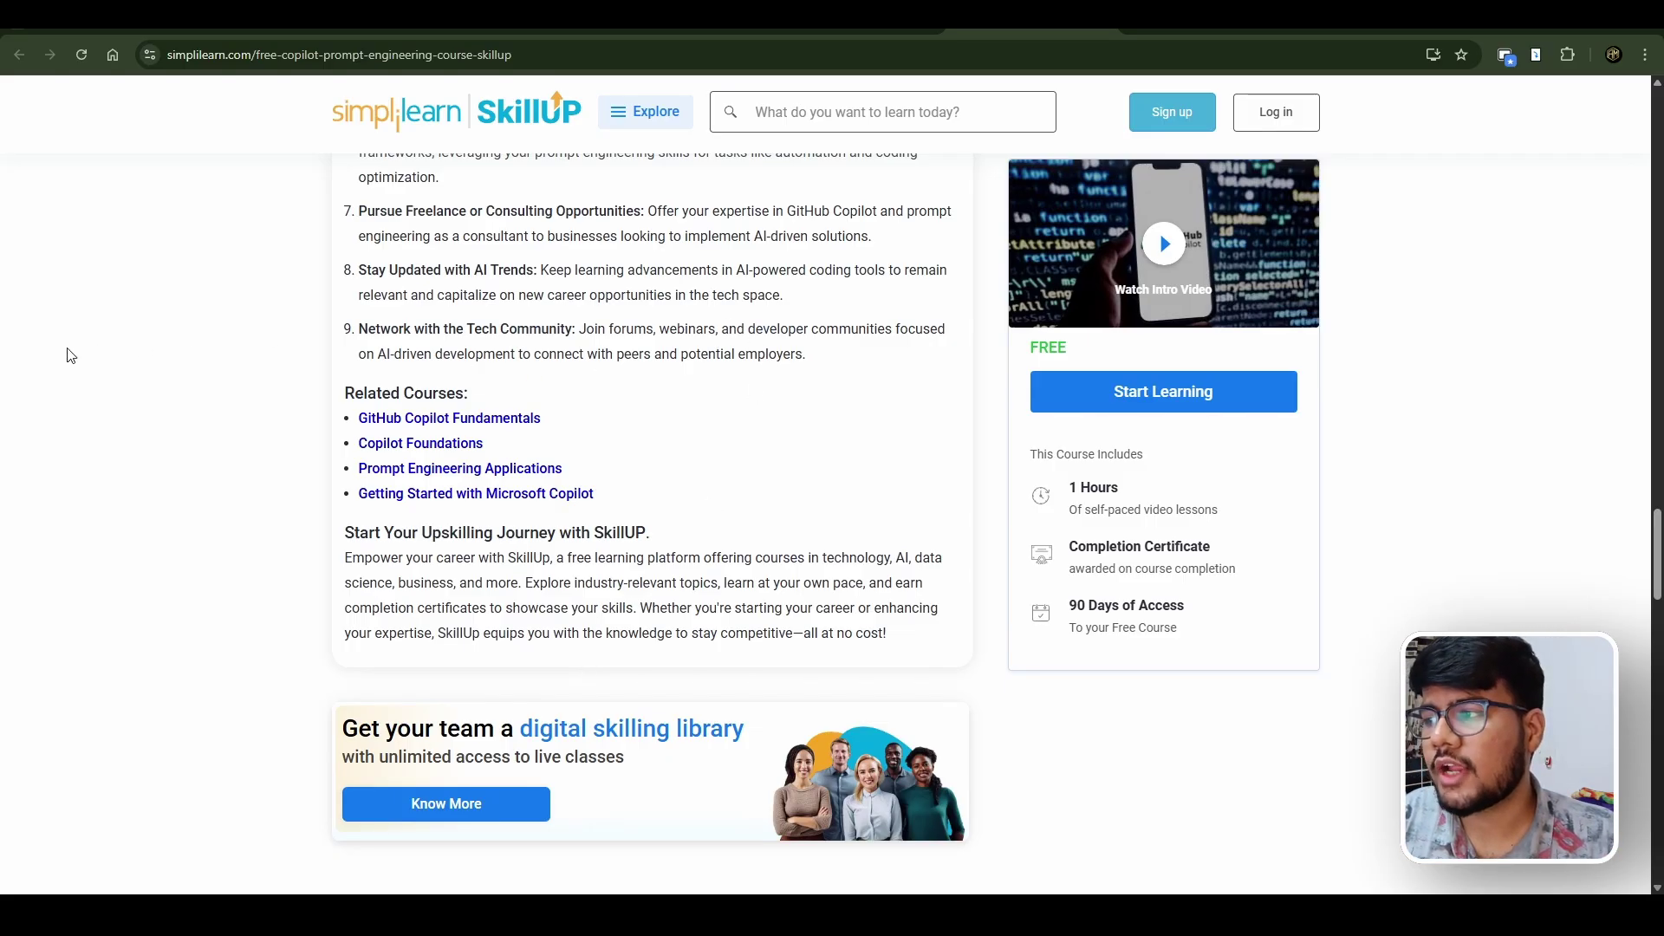
pyautogui.moveTo(362, 393); pyautogui.dragTo(515, 412)
pyautogui.click(969, 453)
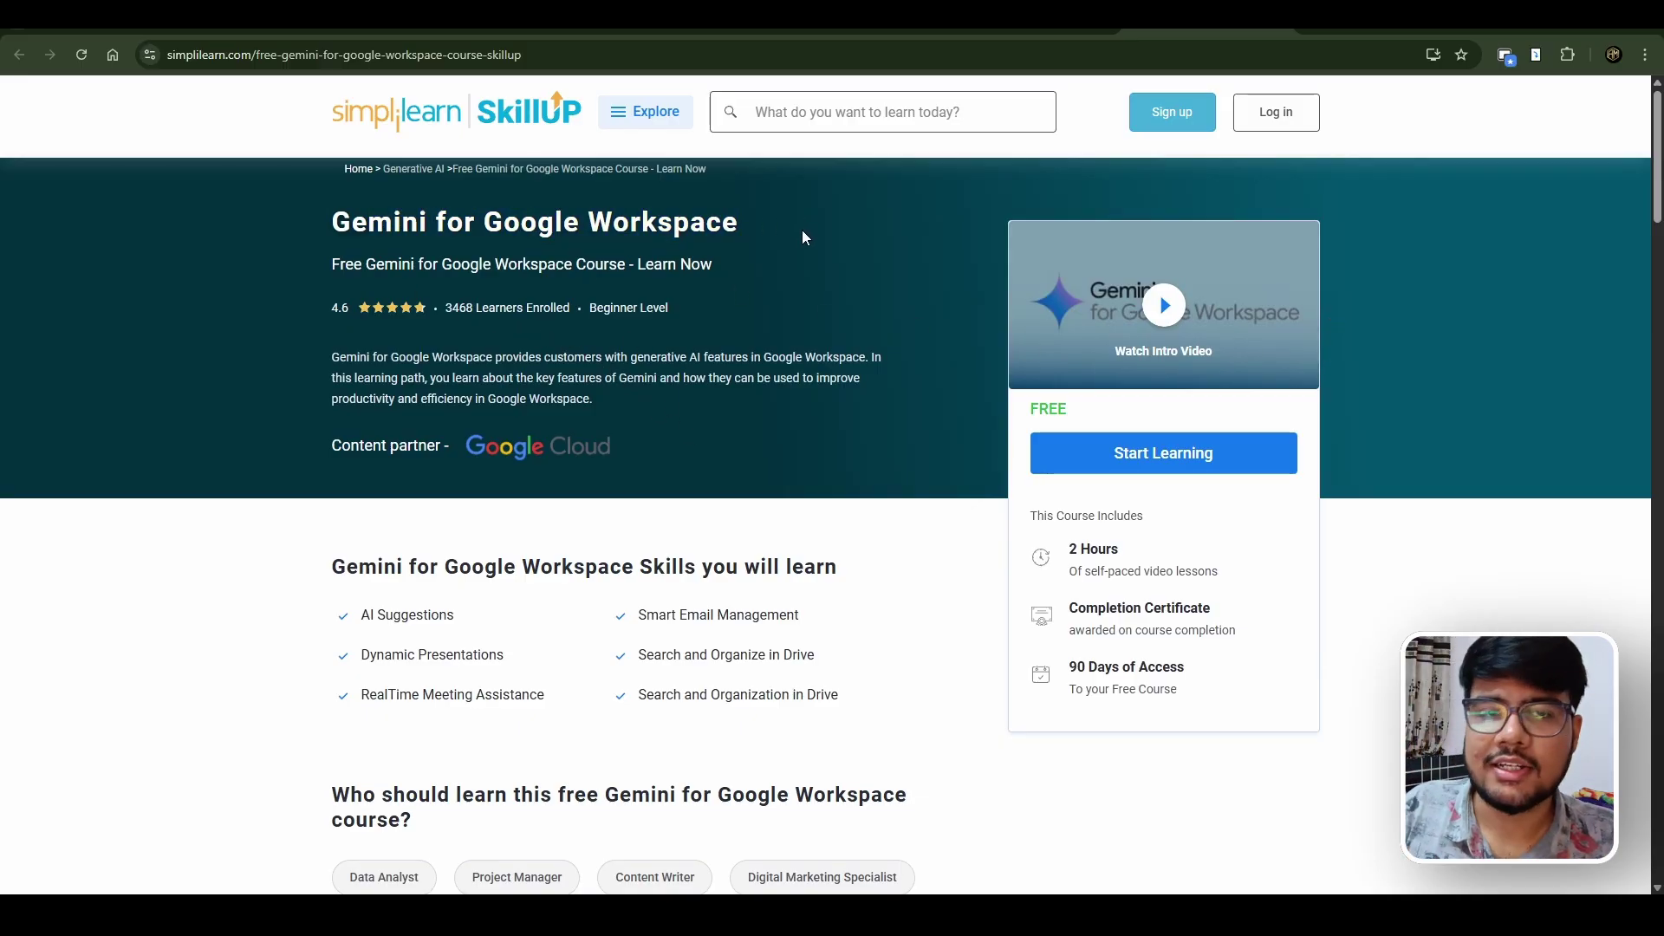
pyautogui.scroll(-1, 803, 230)
pyautogui.scroll(1, 829, 291)
pyautogui.scroll(-3, 836, 297)
# Highlight Gemini skills such as RealTime Meeting Assistance and Smart Email Management while reading
pyautogui.moveTo(377, 356); pyautogui.dragTo(509, 402)
pyautogui.moveTo(399, 434); pyautogui.dragTo(533, 443)
pyautogui.click(528, 454)
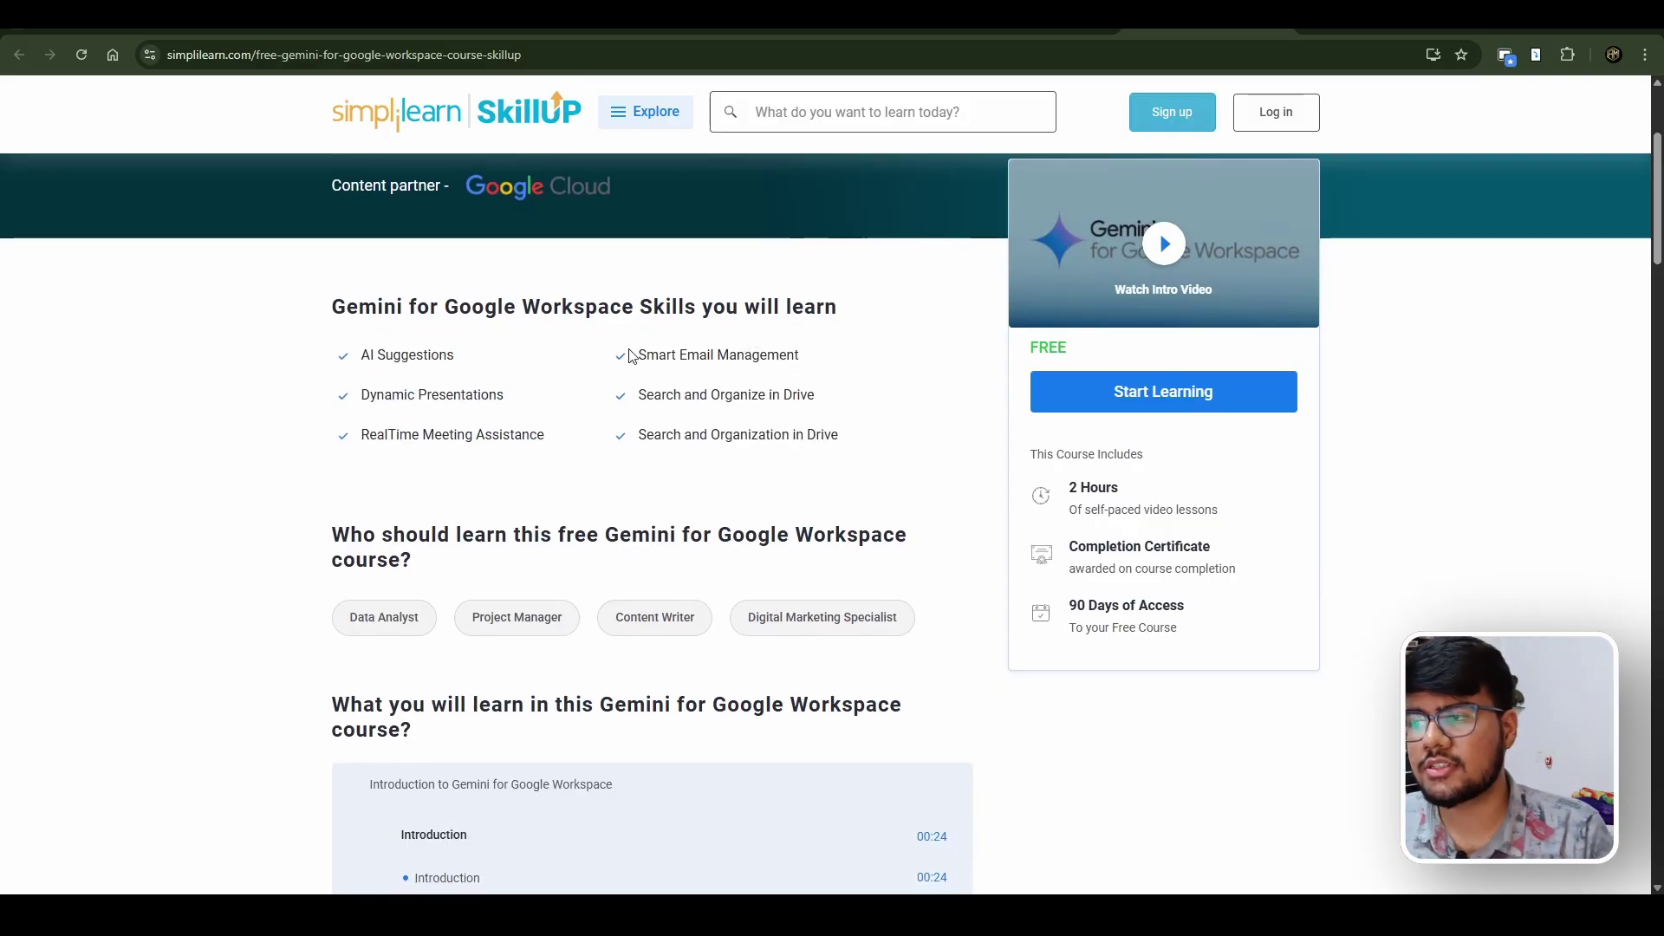
pyautogui.moveTo(638, 352); pyautogui.dragTo(867, 374)
pyautogui.click(860, 379)
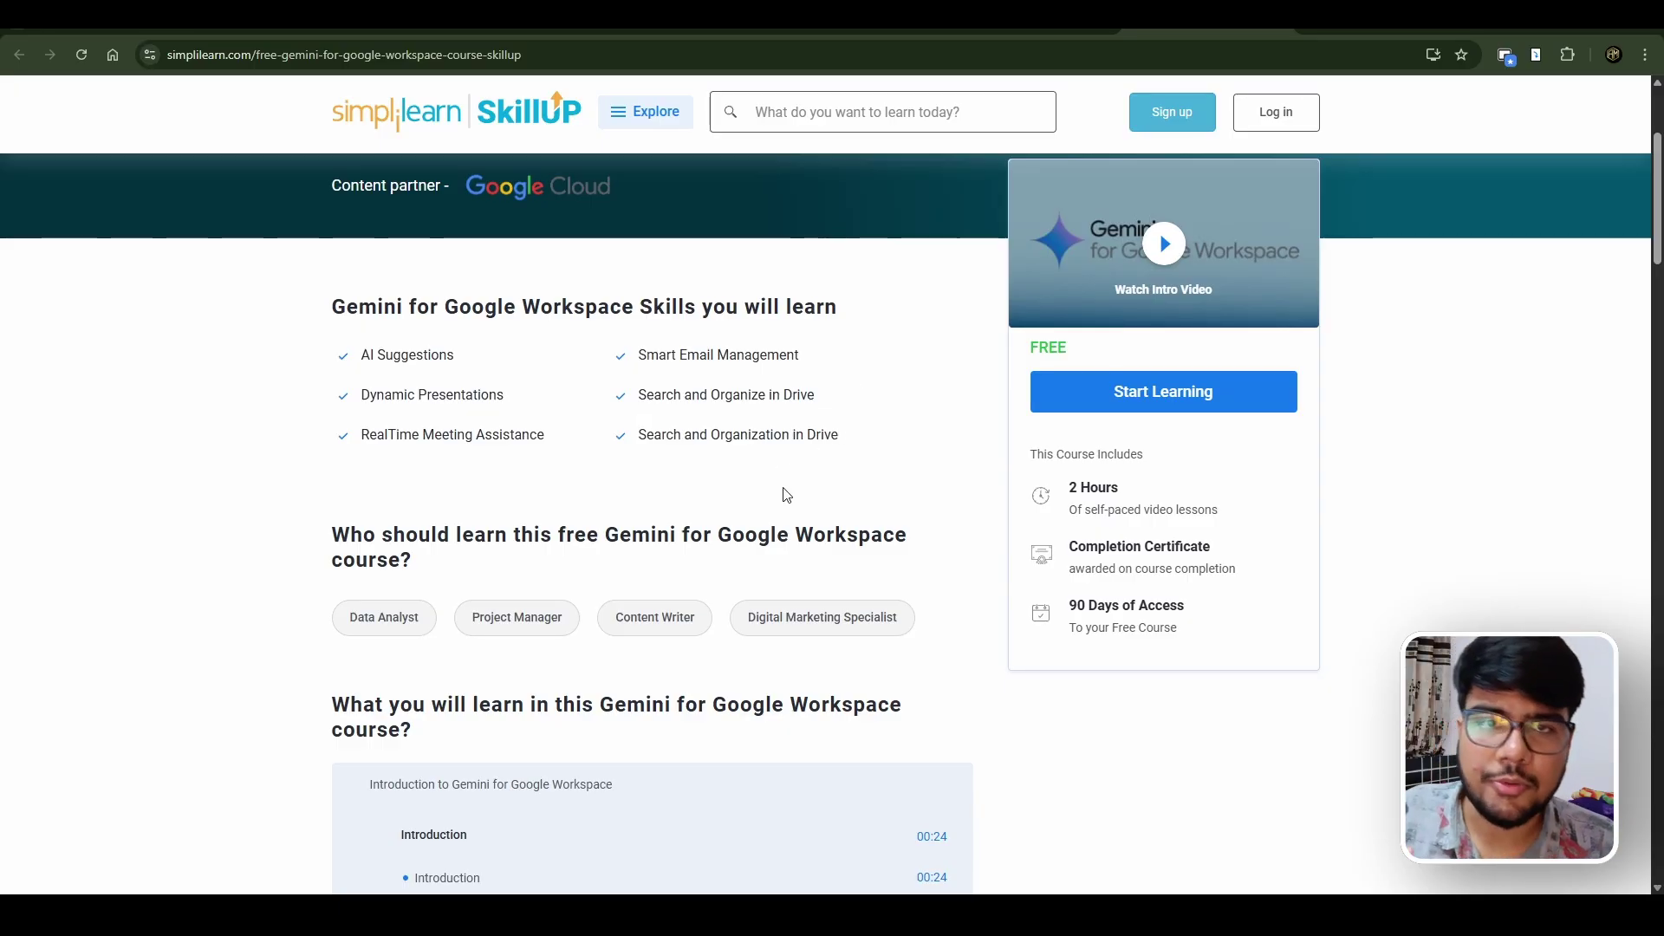
pyautogui.scroll(-2, 783, 495)
pyautogui.scroll(-1, 773, 500)
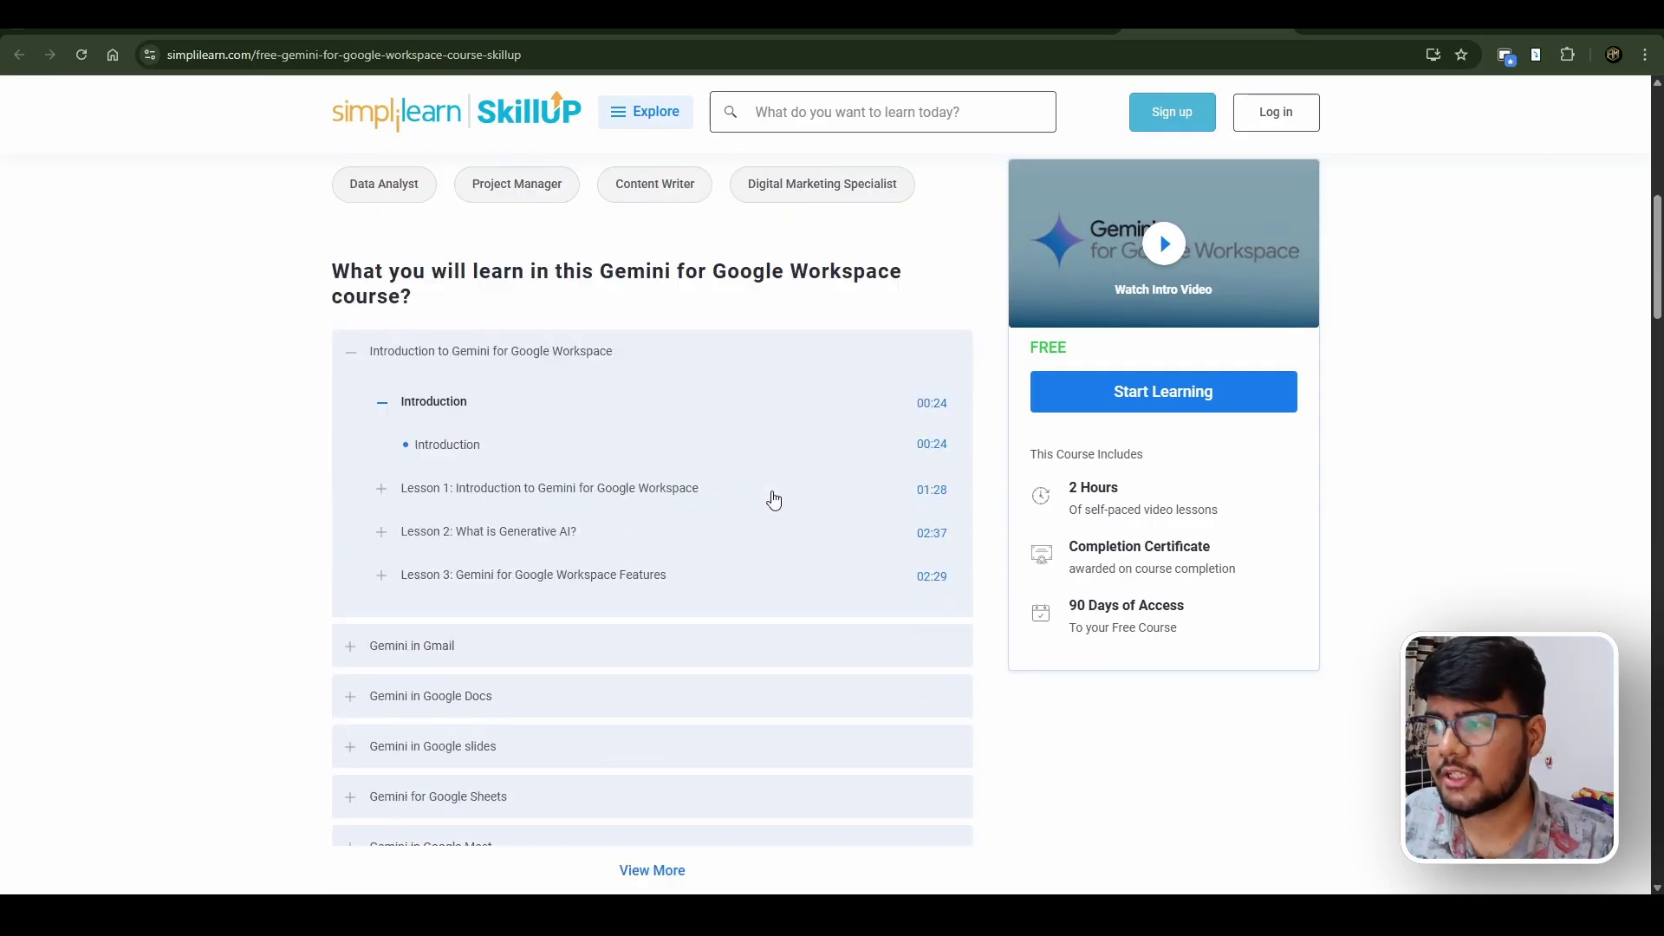
pyautogui.scroll(1, 774, 501)
pyautogui.moveTo(390, 188)
pyautogui.mouseDown()
pyautogui.moveTo(851, 183)
pyautogui.moveTo(814, 186)
pyautogui.mouseUp()
pyautogui.click(351, 342)
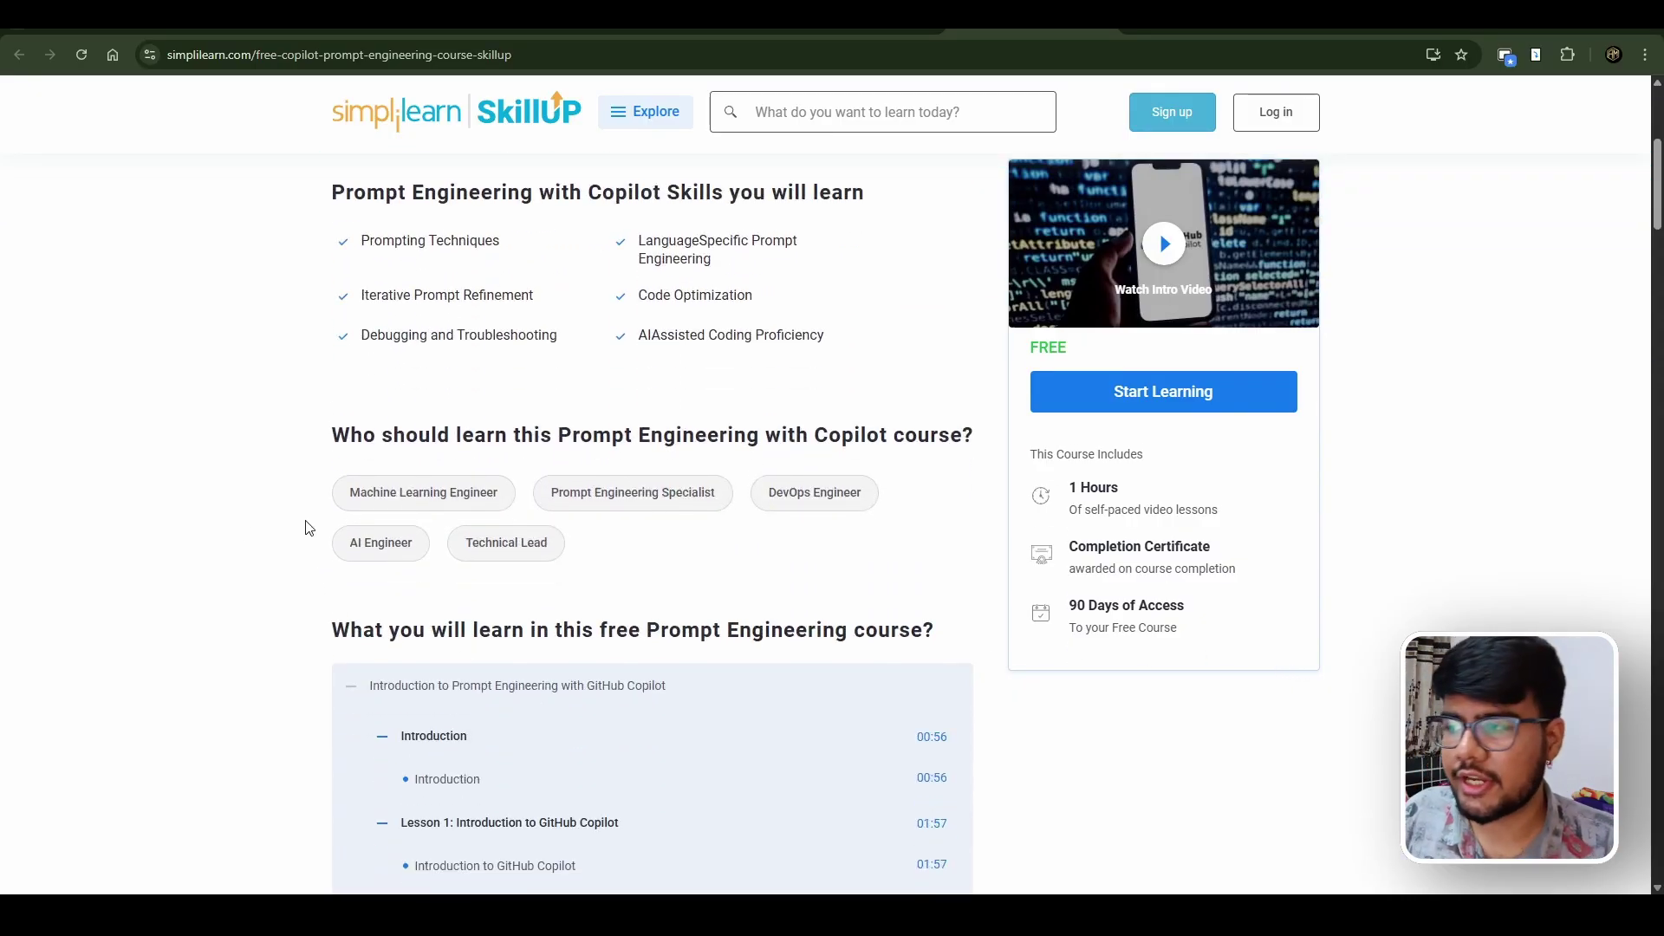
pyautogui.scroll(1, 1015, 398)
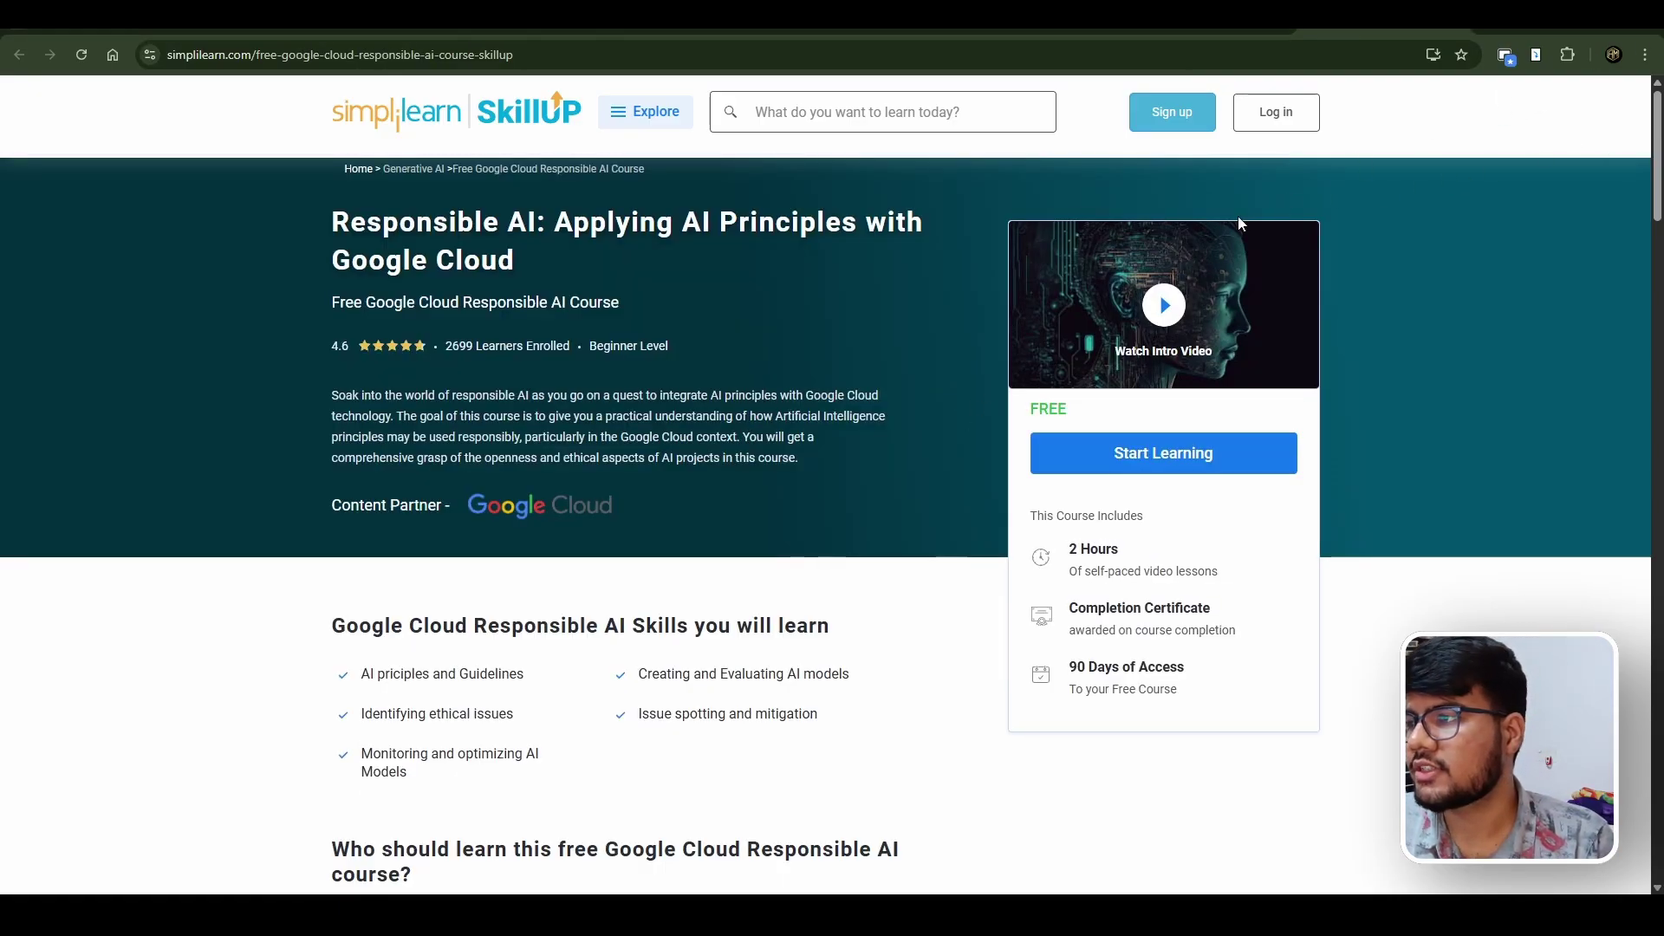
pyautogui.scroll(-1, 663, 285)
pyautogui.scroll(1, 667, 276)
pyautogui.scroll(-1, 666, 276)
pyautogui.scroll(-2, 438, 527)
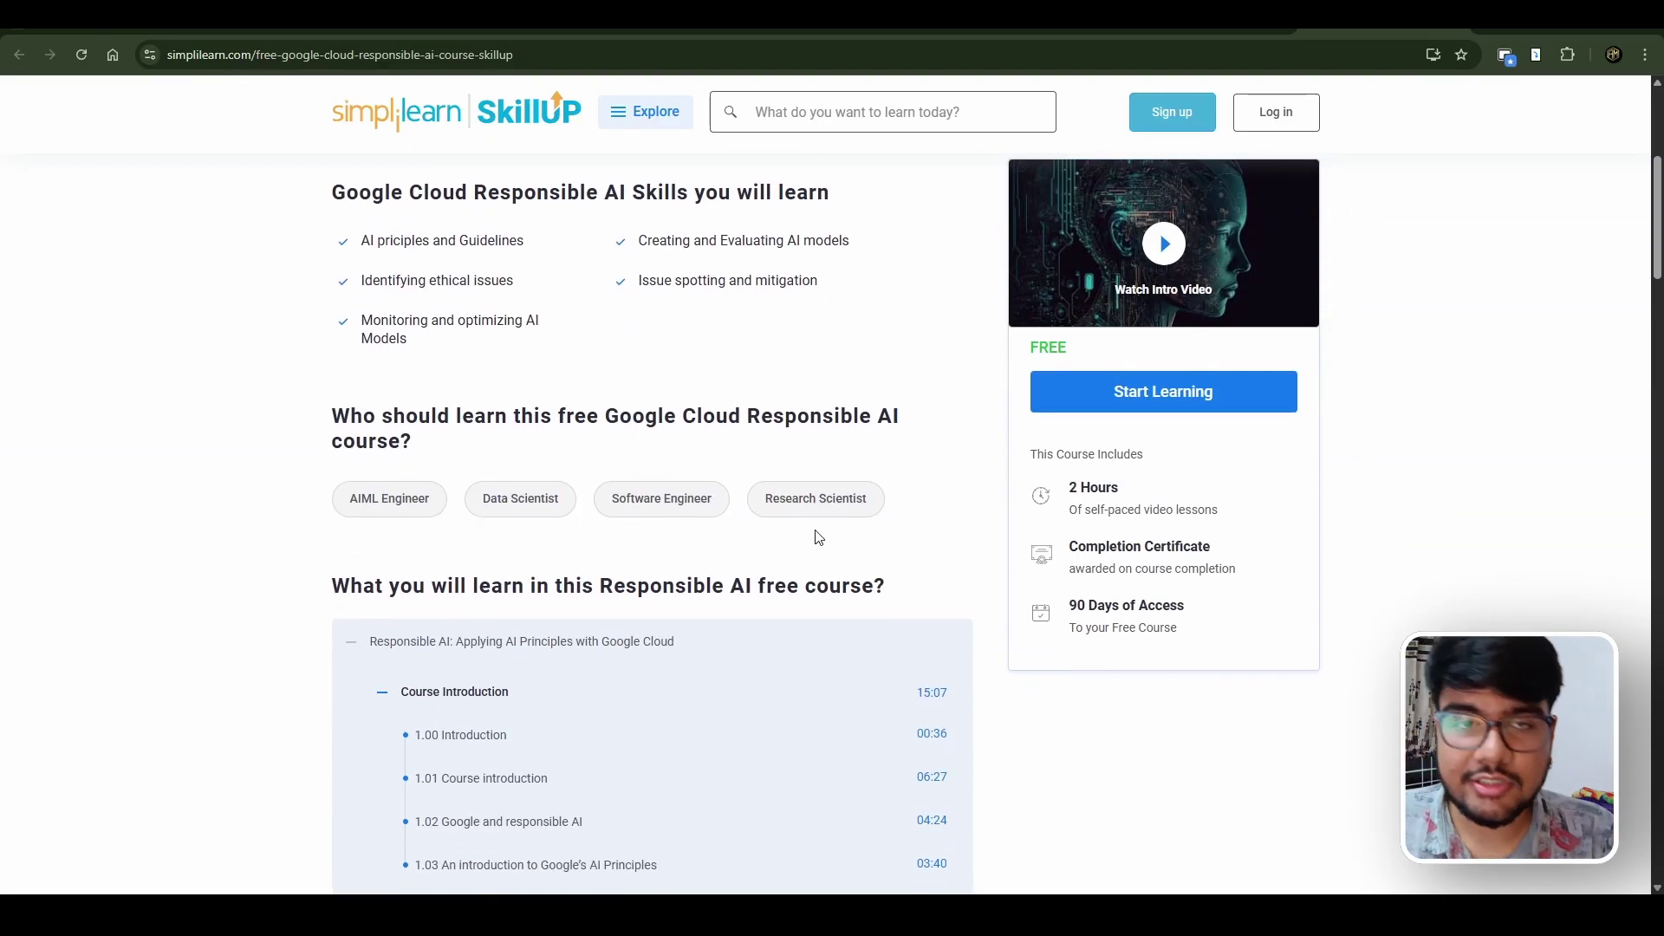
pyautogui.scroll(-1, 816, 537)
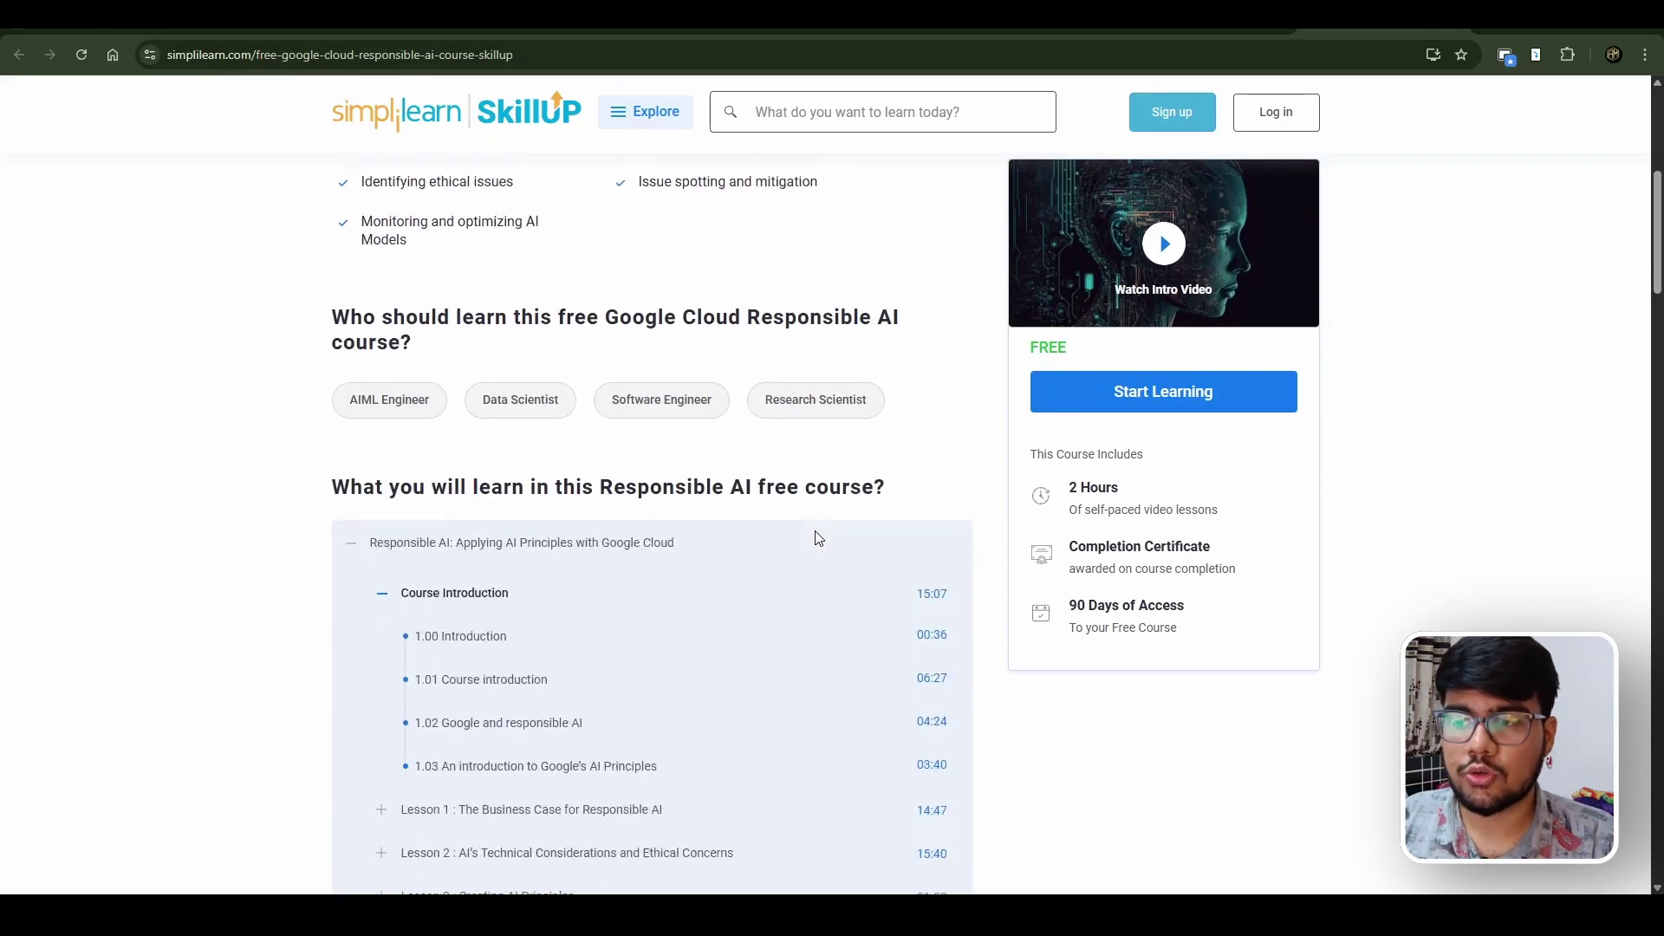
pyautogui.scroll(3, 816, 537)
pyautogui.scroll(2, 822, 669)
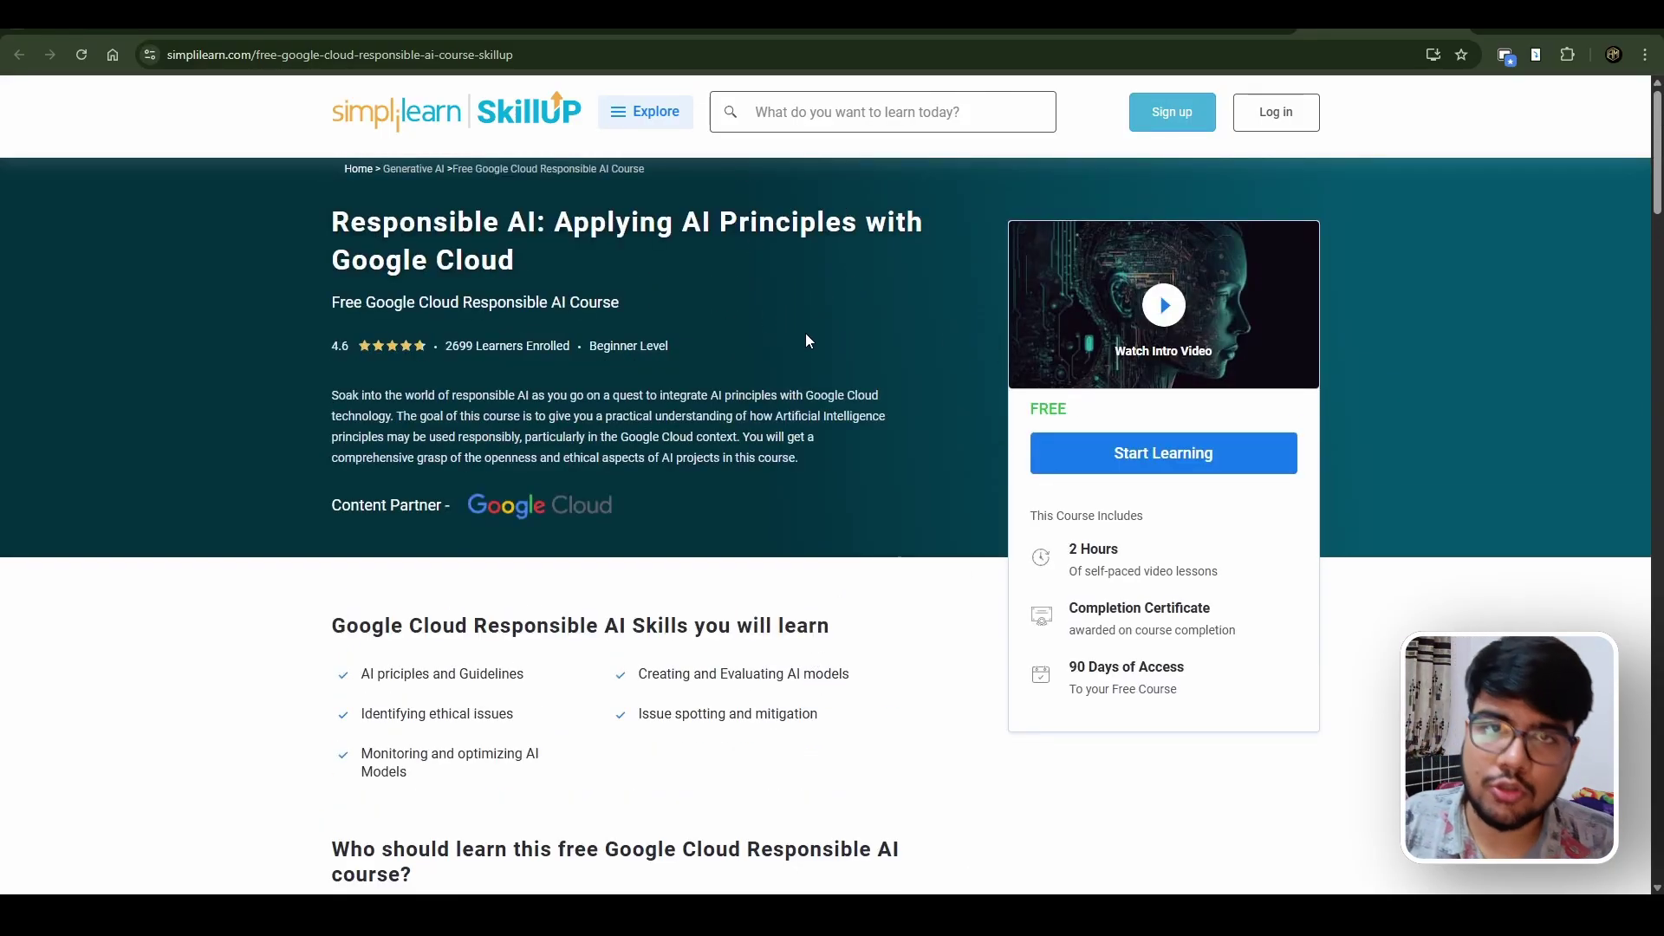
pyautogui.scroll(-1, 791, 355)
pyautogui.scroll(-5, 791, 355)
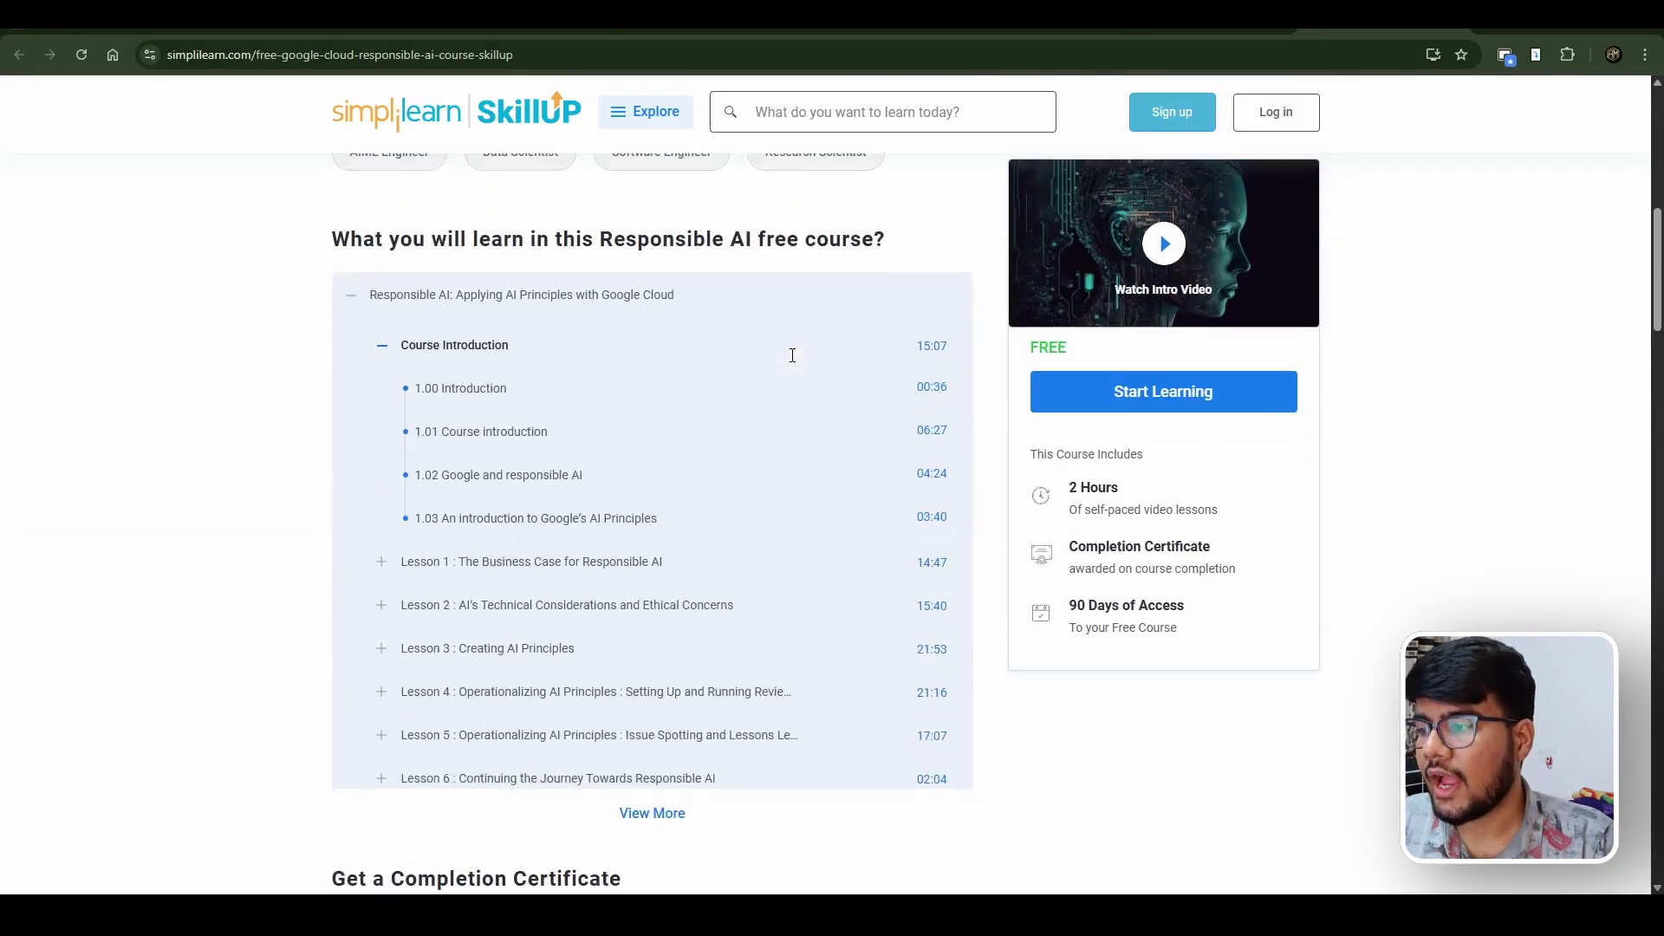
pyautogui.scroll(-1, 651, 673)
pyautogui.scroll(2, 434, 671)
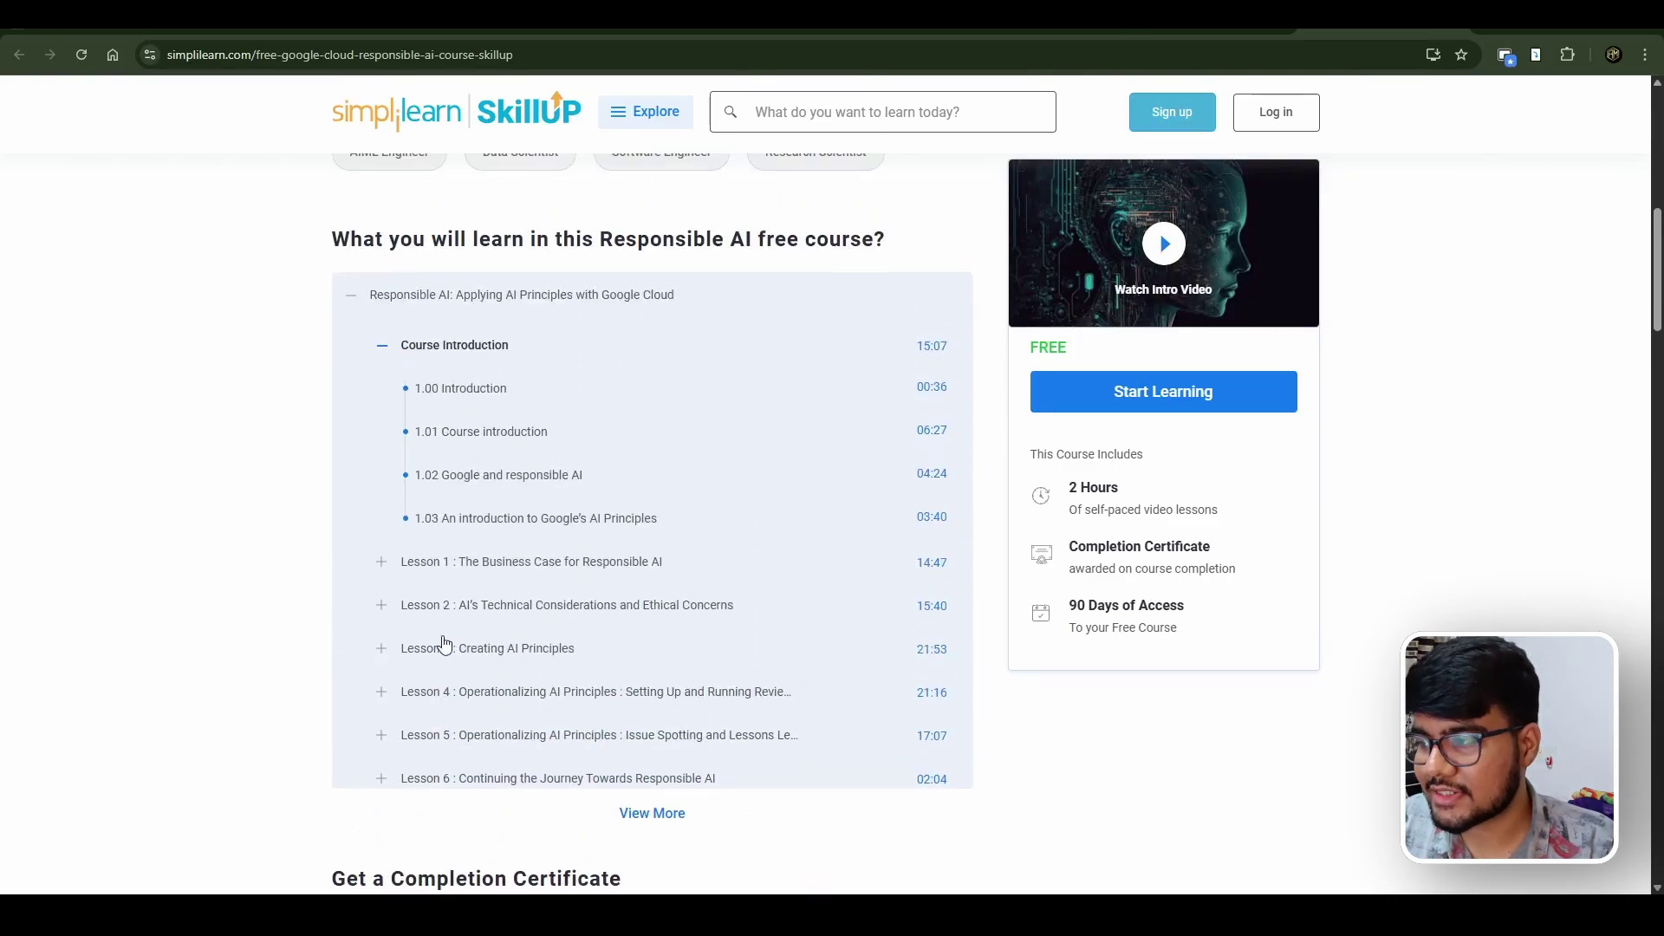
# Expand Lesson 1: The Business Case for Responsible AI in the curriculum
pyautogui.click(459, 576)
pyautogui.scroll(-1, 578, 591)
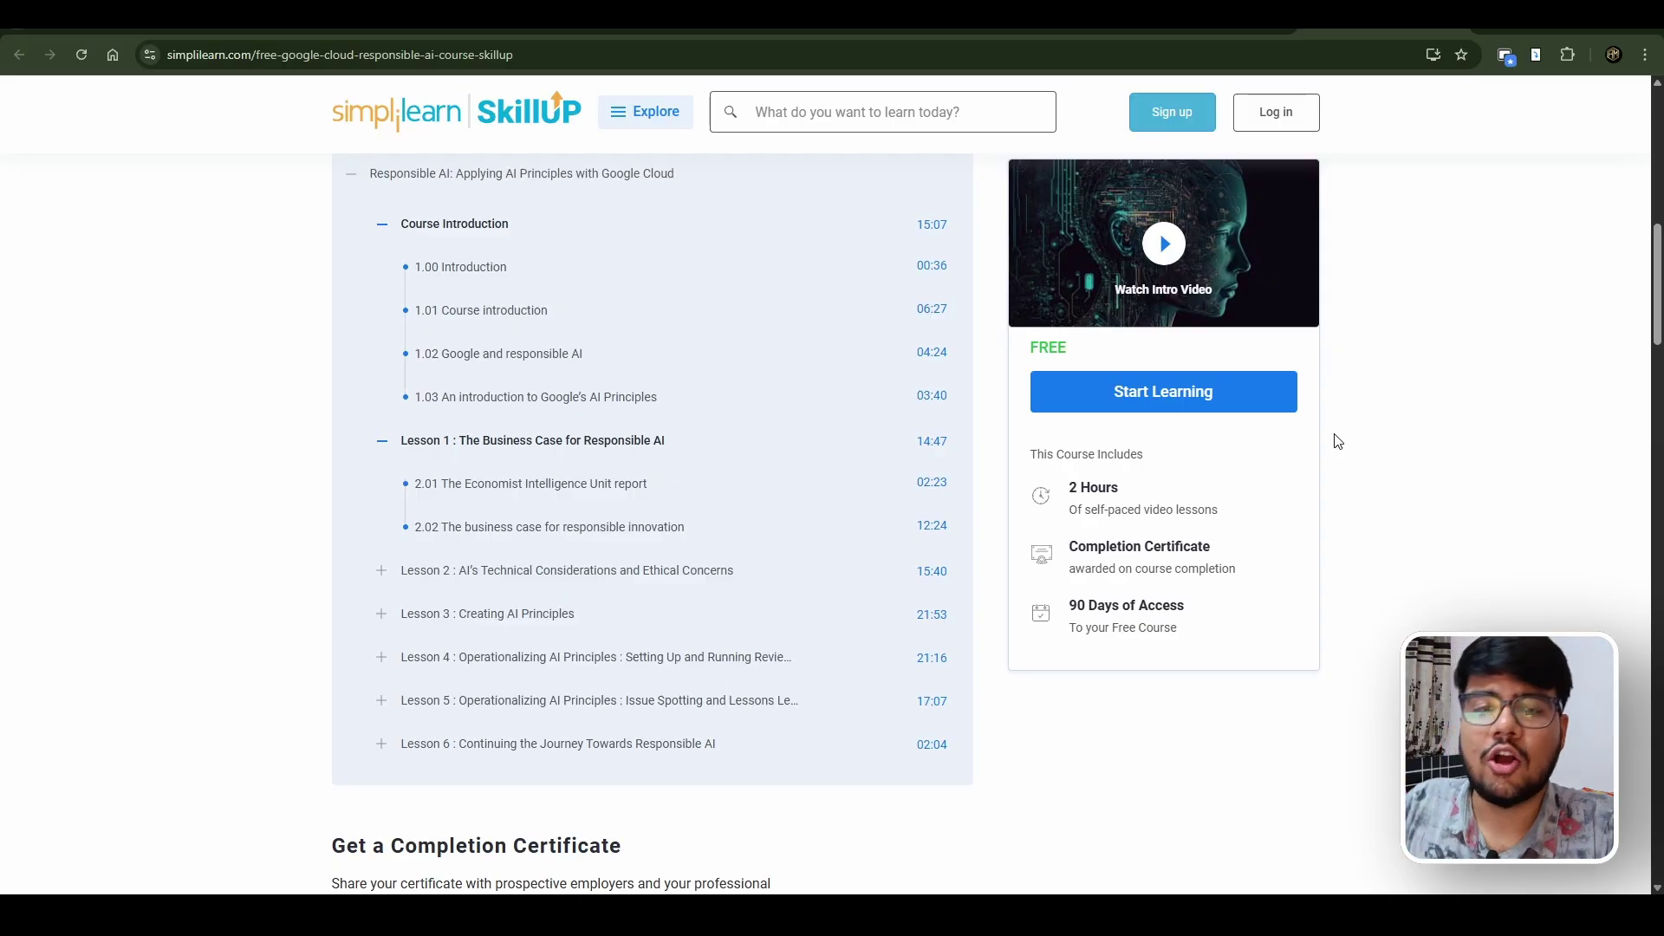
pyautogui.scroll(-3, 1334, 441)
pyautogui.scroll(-3, 1337, 440)
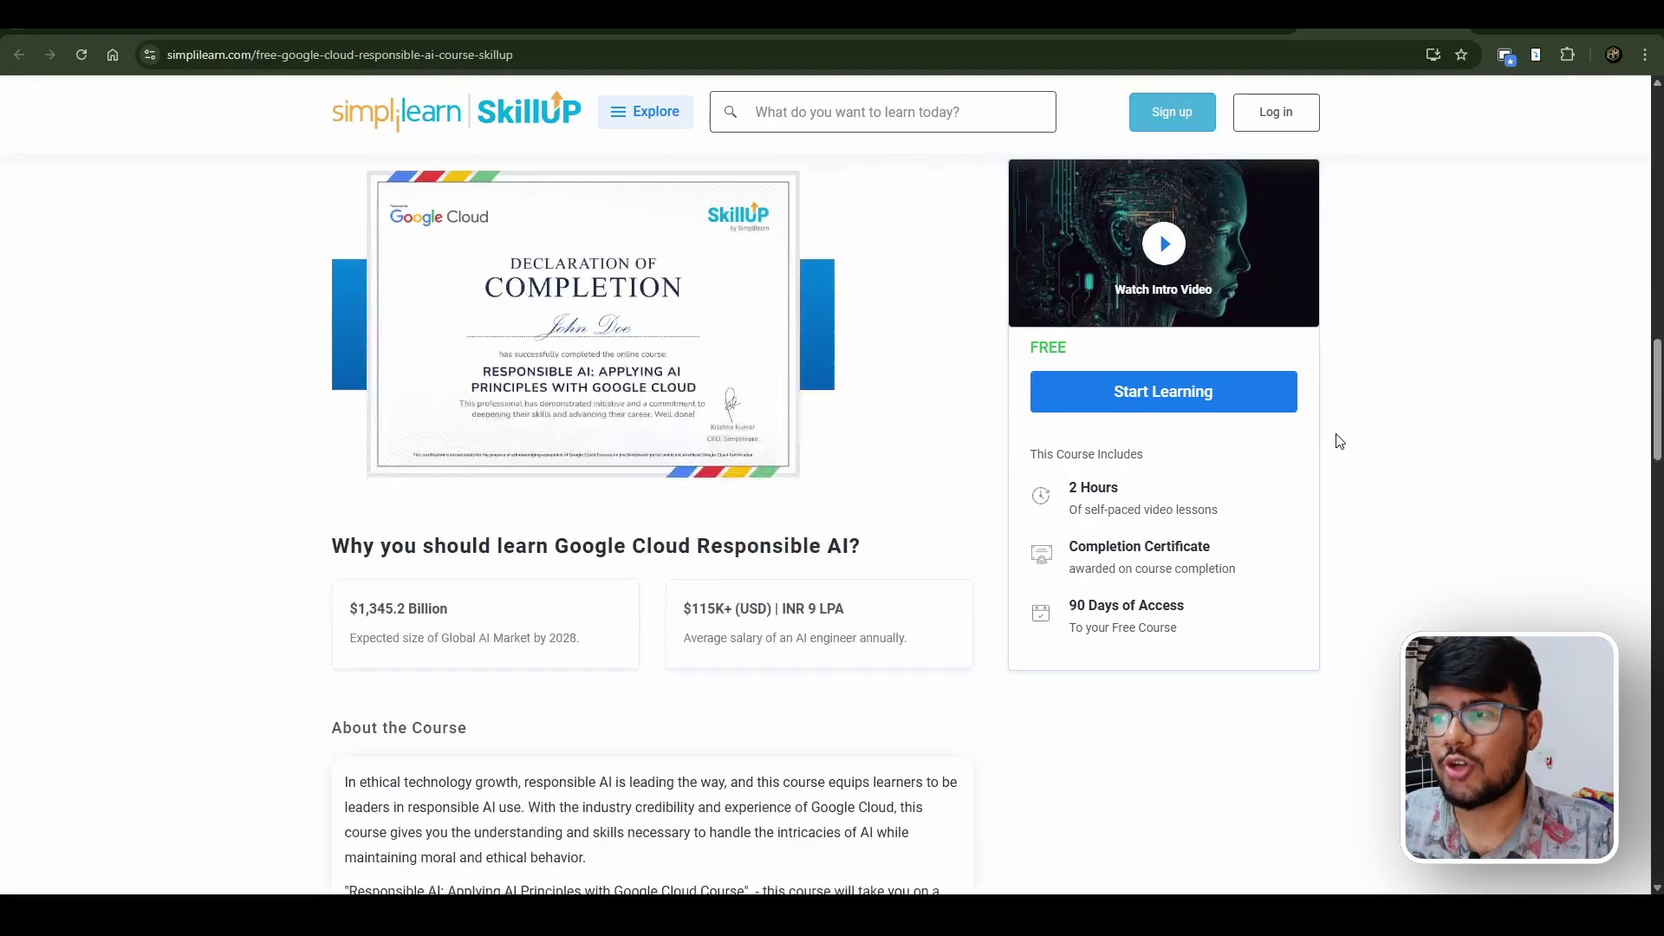
pyautogui.scroll(-1, 1339, 441)
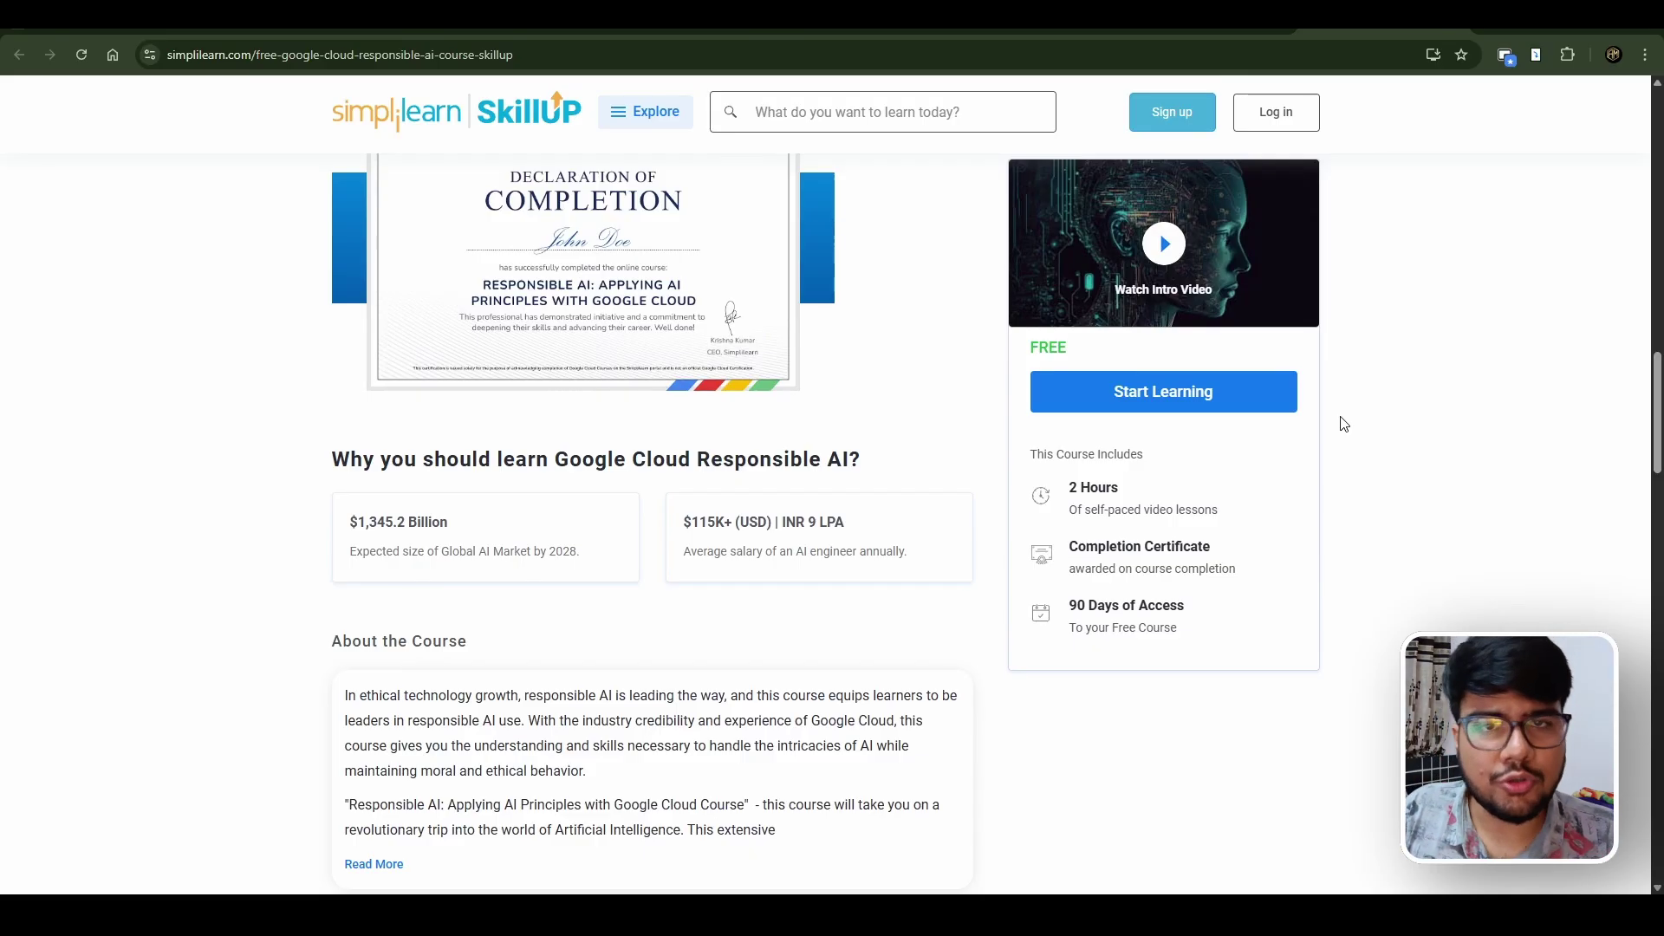
pyautogui.scroll(-2, 1344, 424)
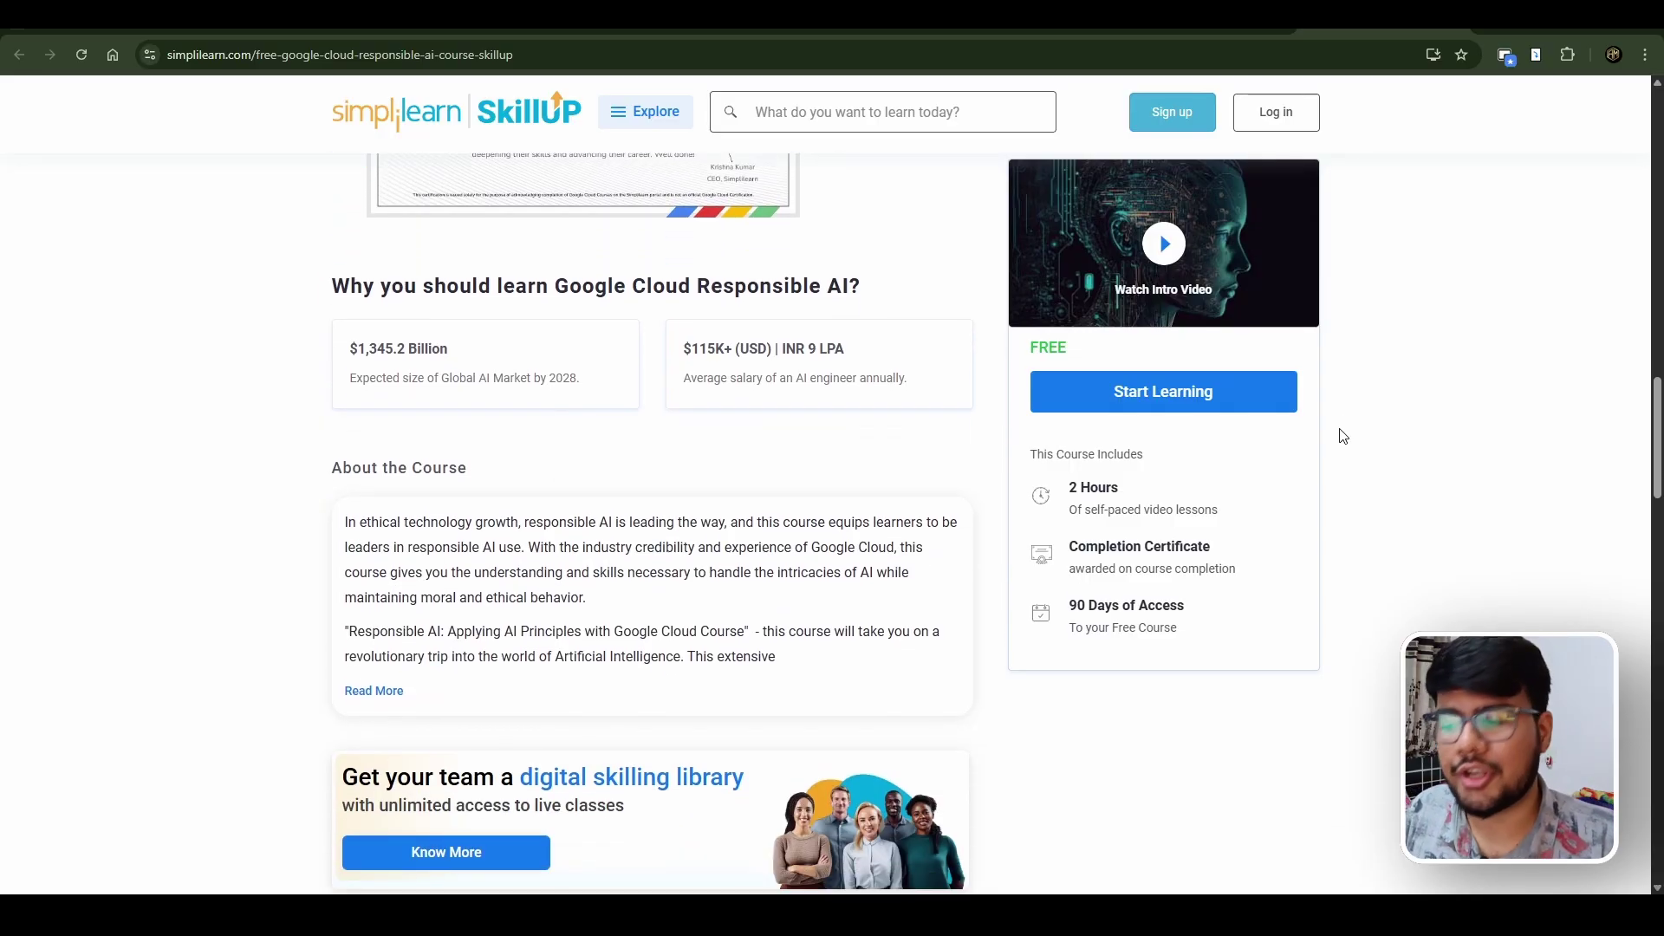
pyautogui.scroll(-3, 1344, 438)
pyautogui.scroll(-3, 1344, 437)
pyautogui.scroll(-2, 1343, 438)
pyautogui.scroll(-1, 1342, 438)
pyautogui.scroll(-2, 1344, 437)
pyautogui.scroll(4, 1342, 434)
pyautogui.scroll(1, 1341, 435)
pyautogui.scroll(2, 1309, 458)
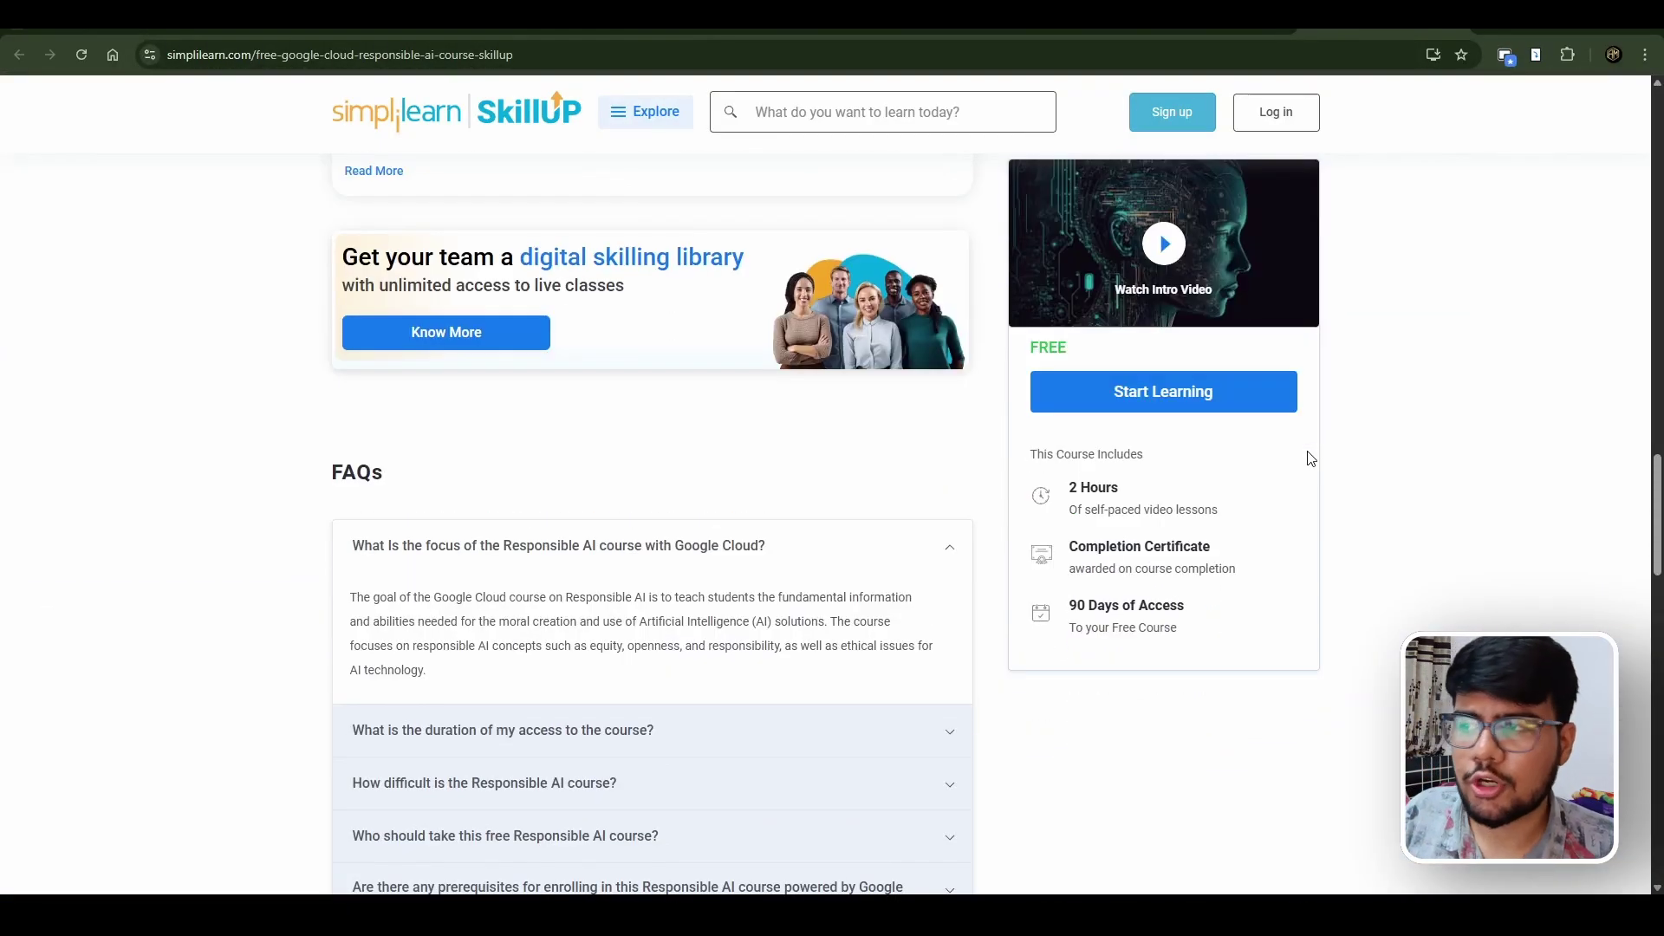
pyautogui.scroll(4, 1310, 458)
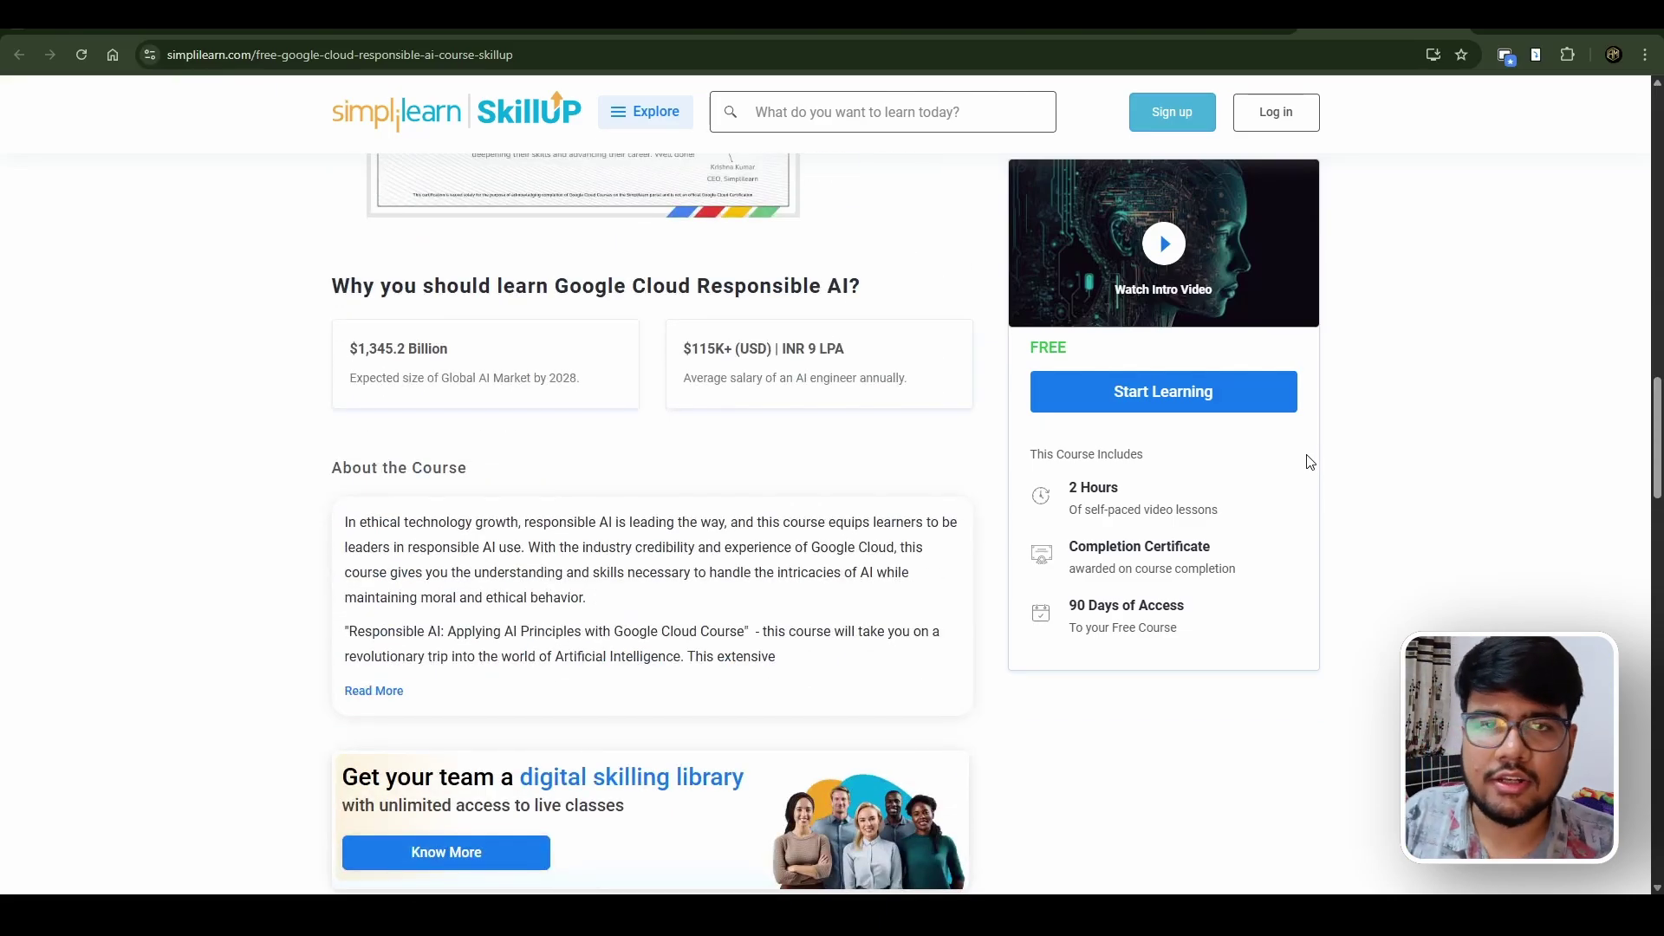
pyautogui.scroll(5, 1307, 461)
pyautogui.scroll(5, 1307, 461)
pyautogui.scroll(5, 1307, 461)
pyautogui.scroll(3, 1307, 461)
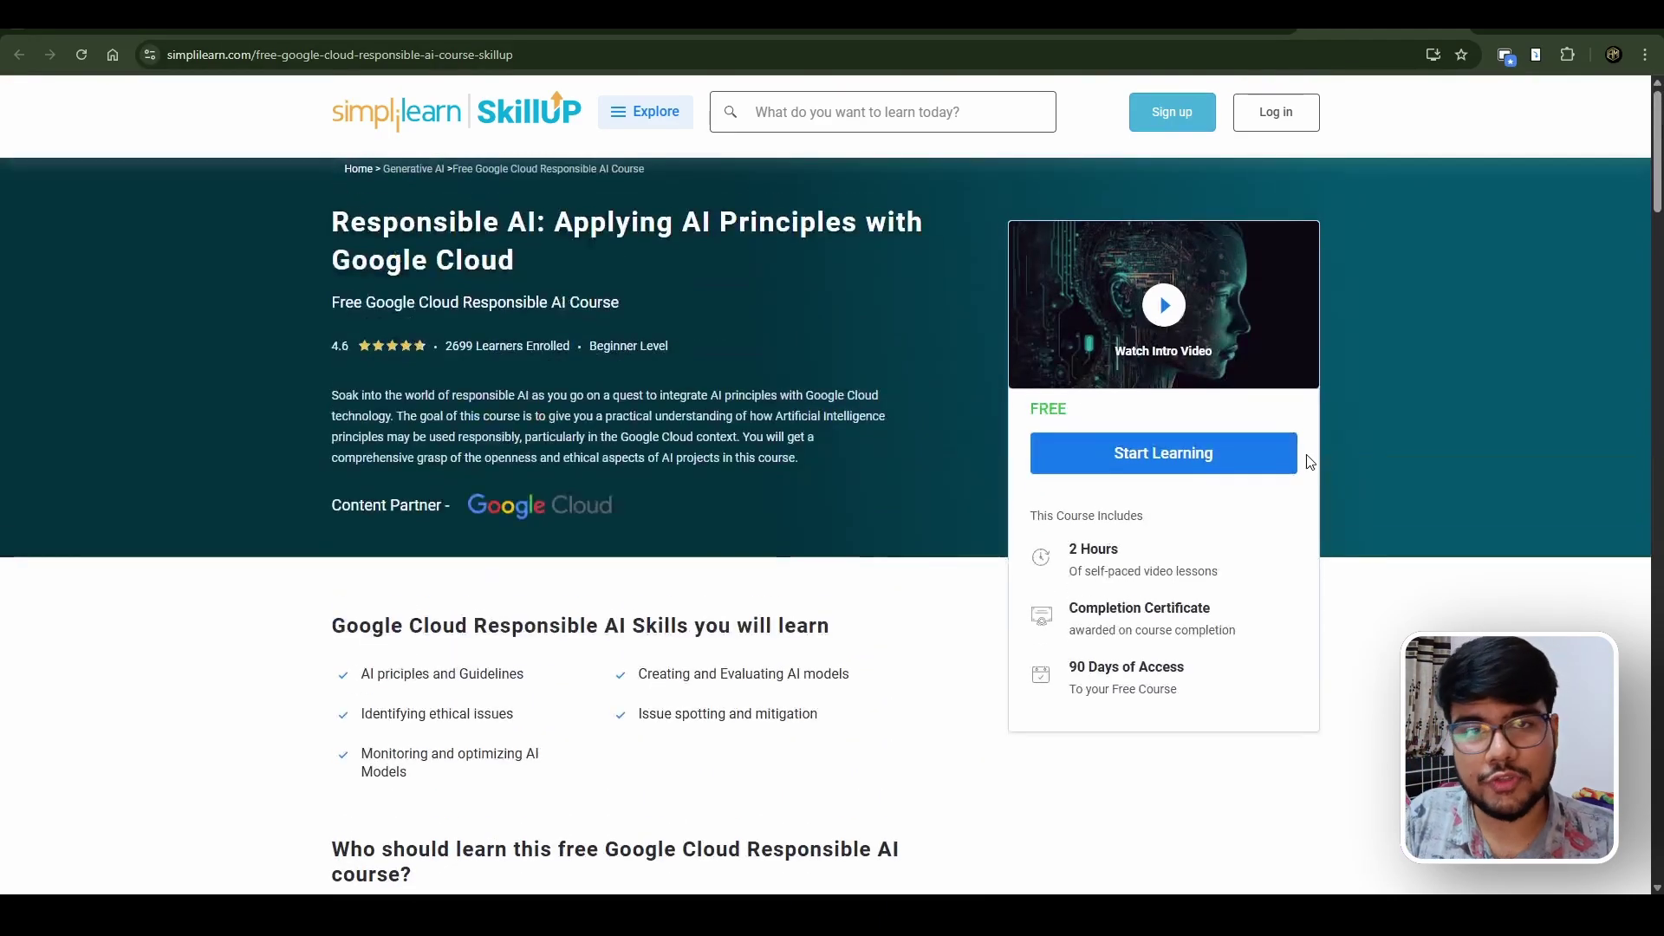